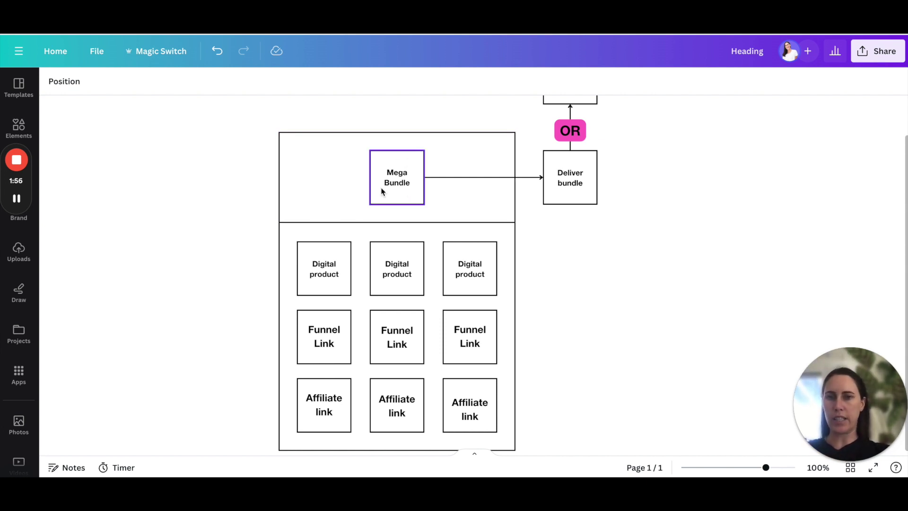
scroll(410, 237, up, 2)
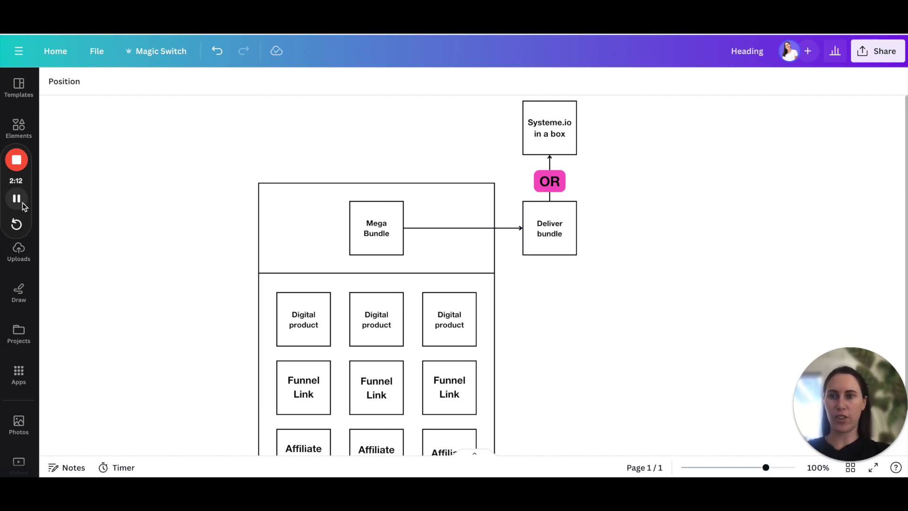
click(19, 127)
click(19, 126)
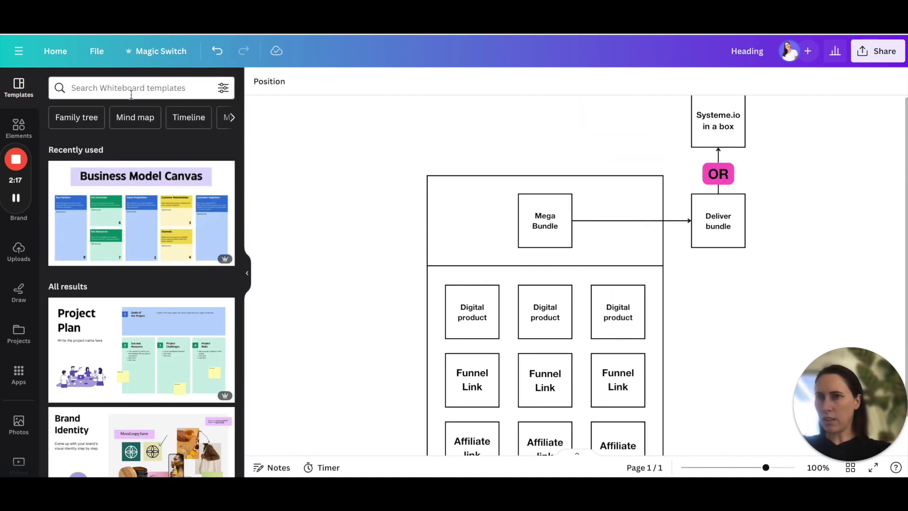
click(124, 90)
key(Escape)
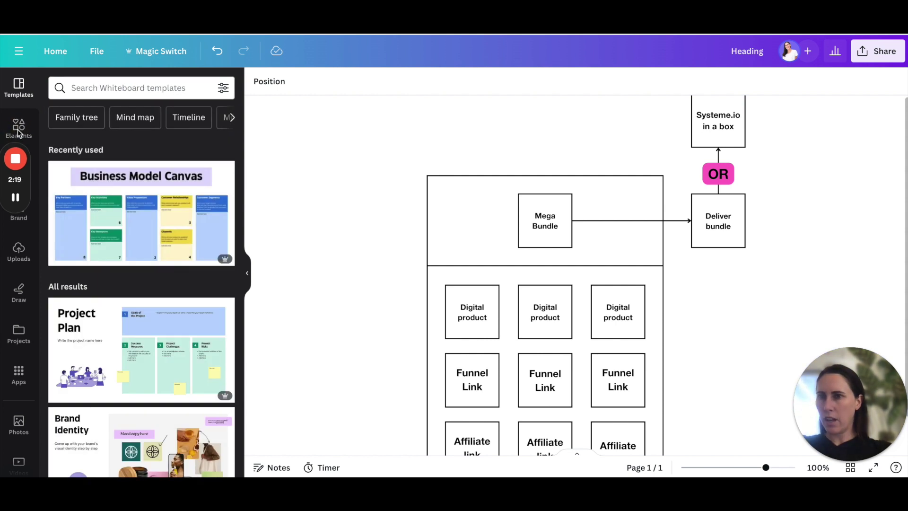
drag(27, 181, 22, 310)
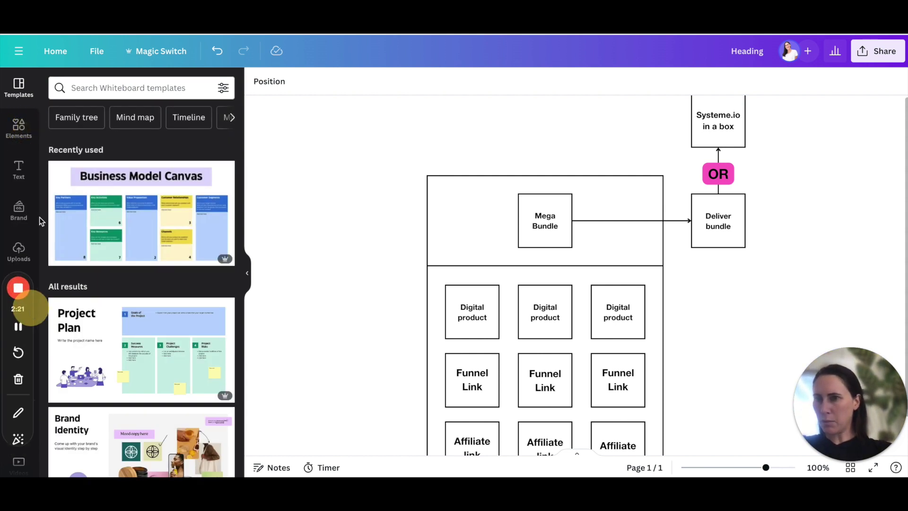
Search the design elements for "mockup" in place of the previous search term
click(19, 127)
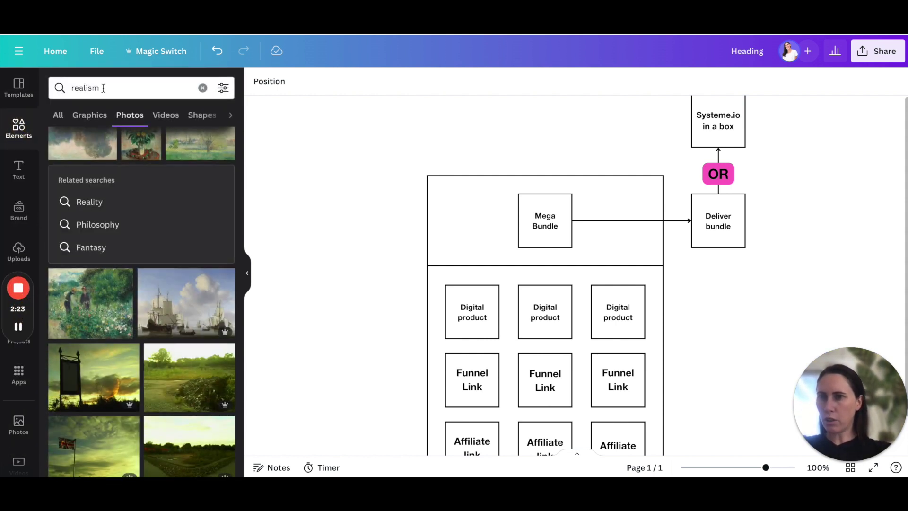
click(60, 89)
key(BackSpace)
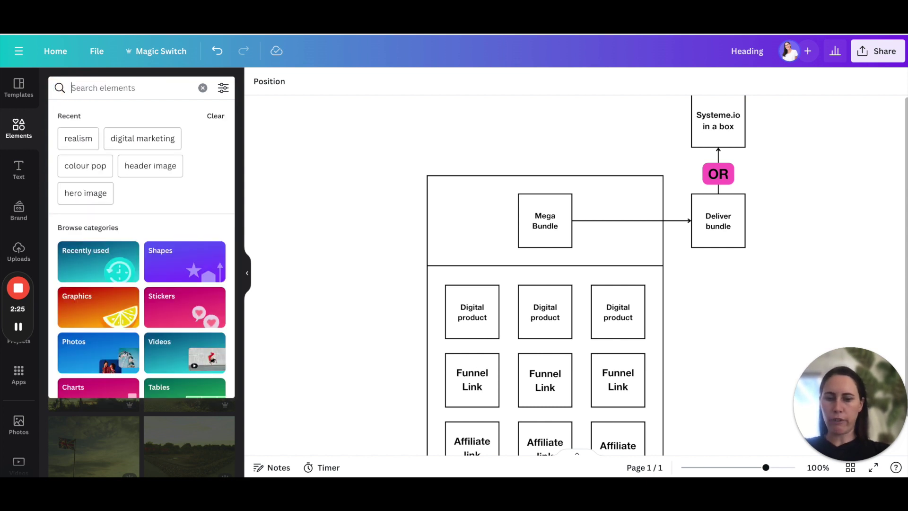
text(mockup)
key(Return)
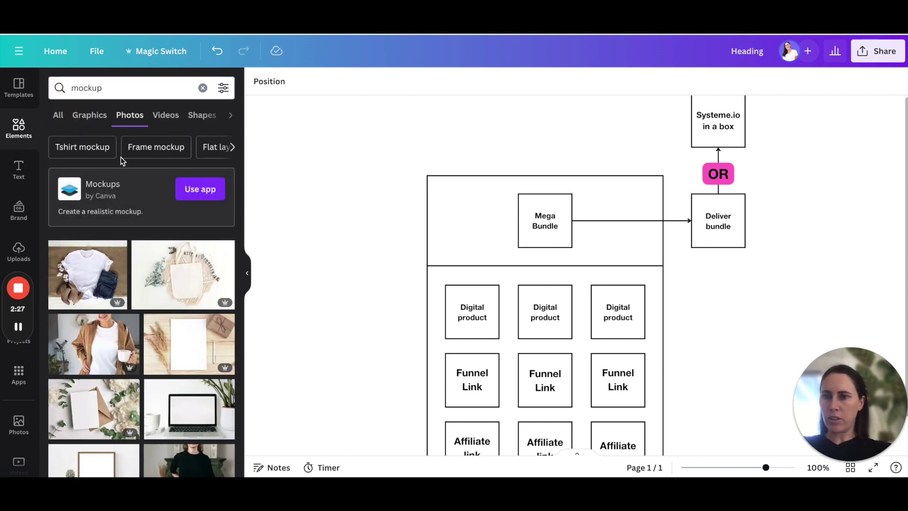
Narrow the element search to "computer mockup"
click(72, 89)
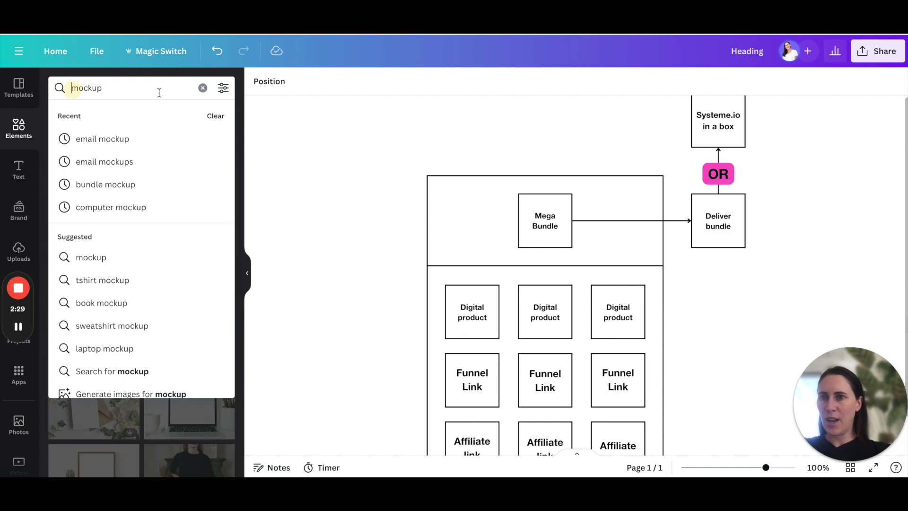
text(computer)
key(Return)
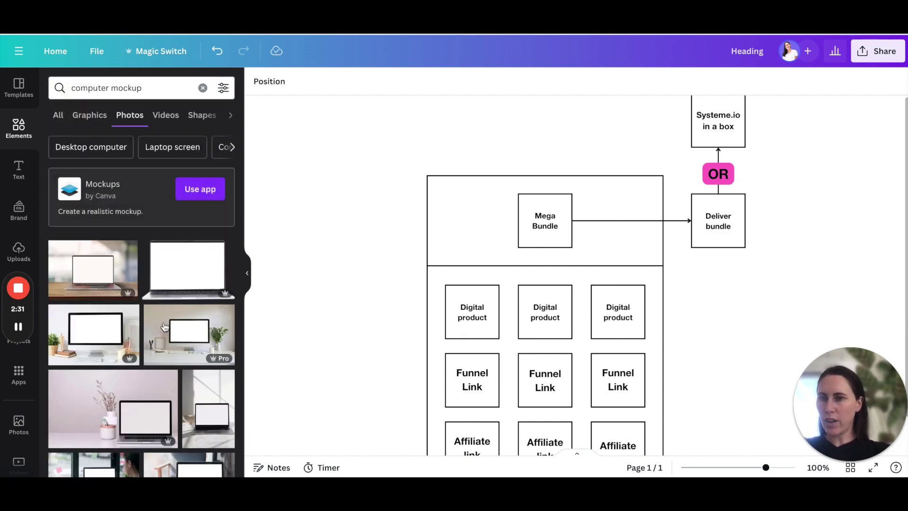
Try the multi-device computer mockup photo, scaled down over the Mega Bundle box, and delete it
scroll(165, 326, down, 10)
scroll(165, 327, down, 4)
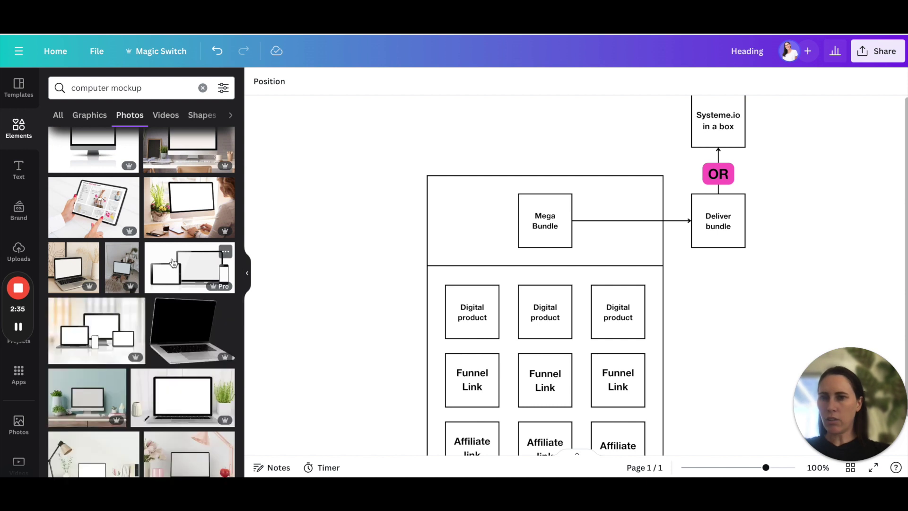
click(97, 330)
drag(750, 157, 518, 315)
drag(417, 322, 503, 209)
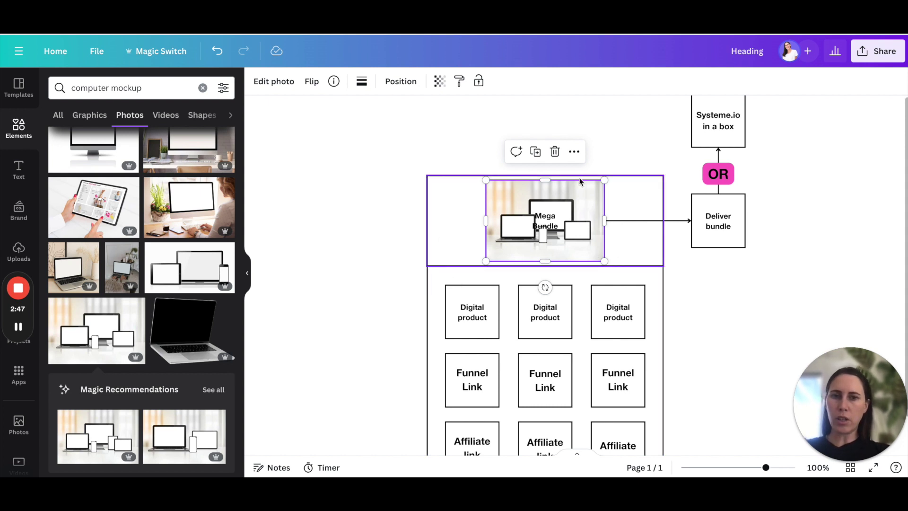
key(Delete)
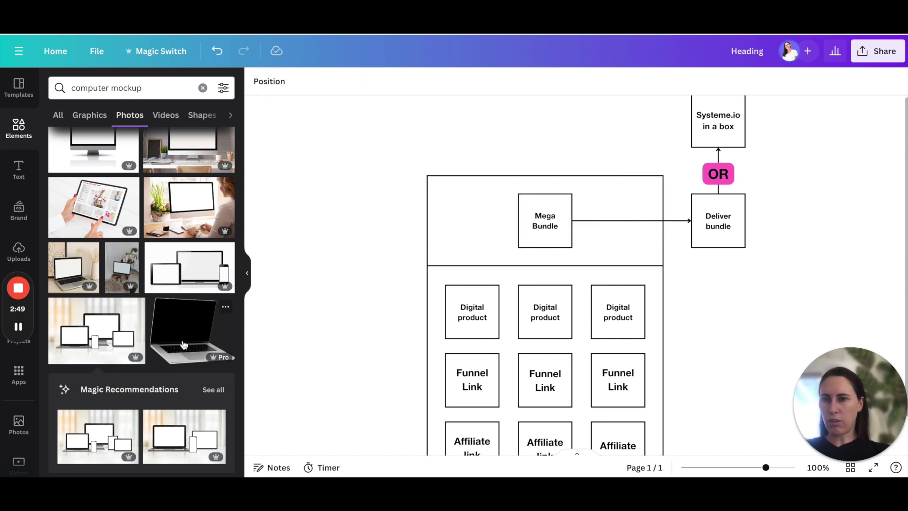
Add the black-screen laptop photo, scaled down, beside the Mega Bundle box inside the upper frame
key(ctrl+z)
drag(749, 411, 469, 196)
drag(419, 168, 470, 220)
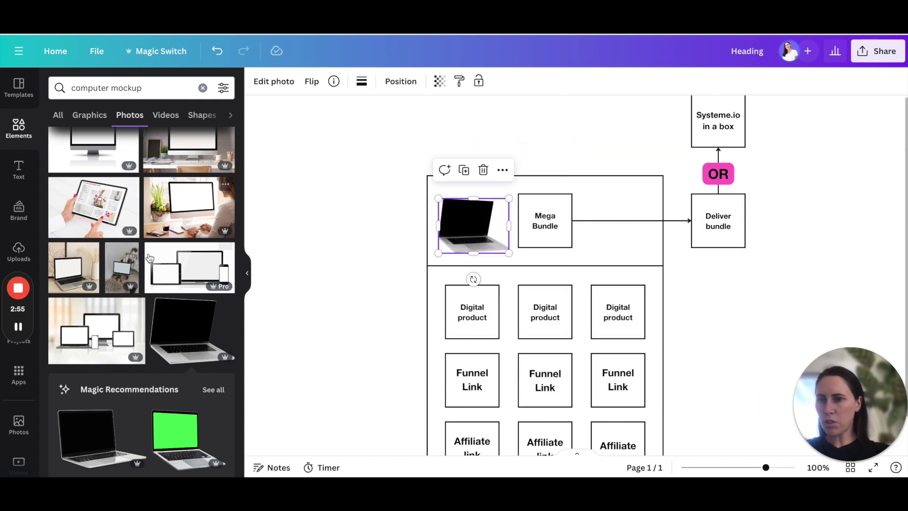
Browse for further mockup elements and place a copy of the laptop photo overlapping the Mega Bundle box
scroll(156, 242, down, 10)
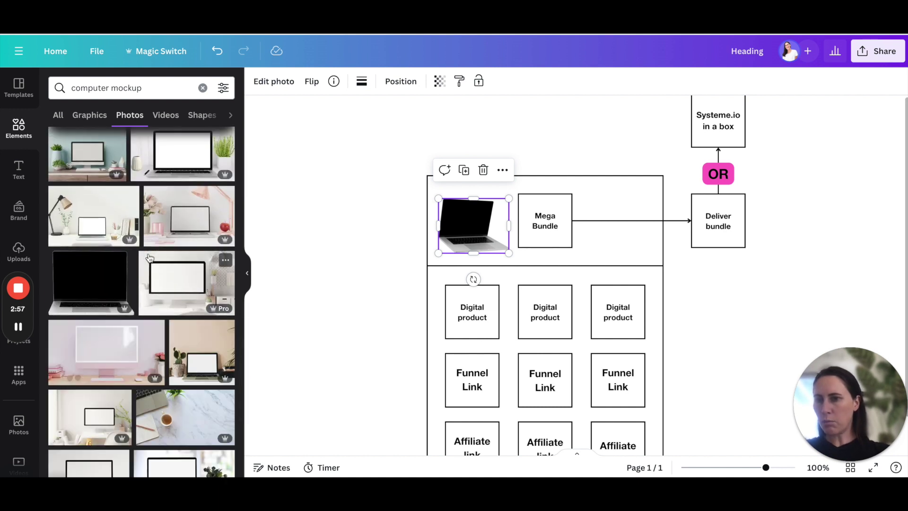
scroll(137, 258, up, 10)
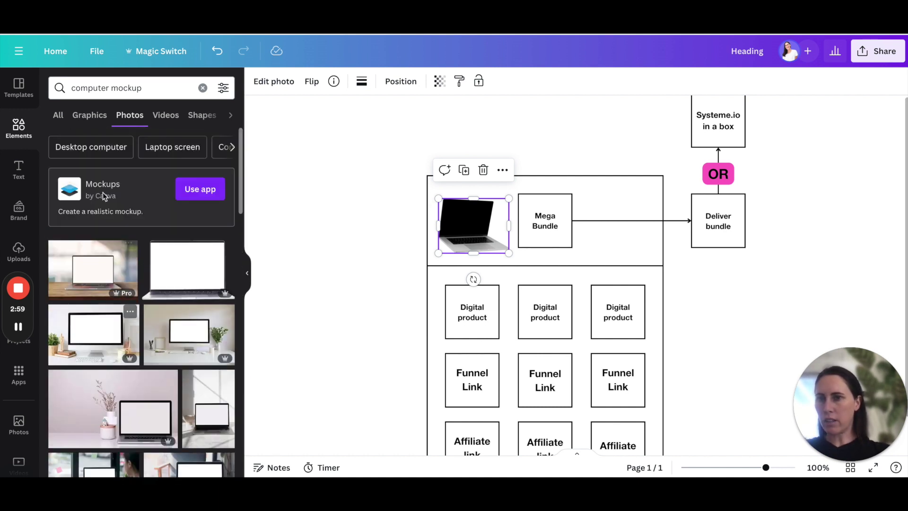
click(19, 127)
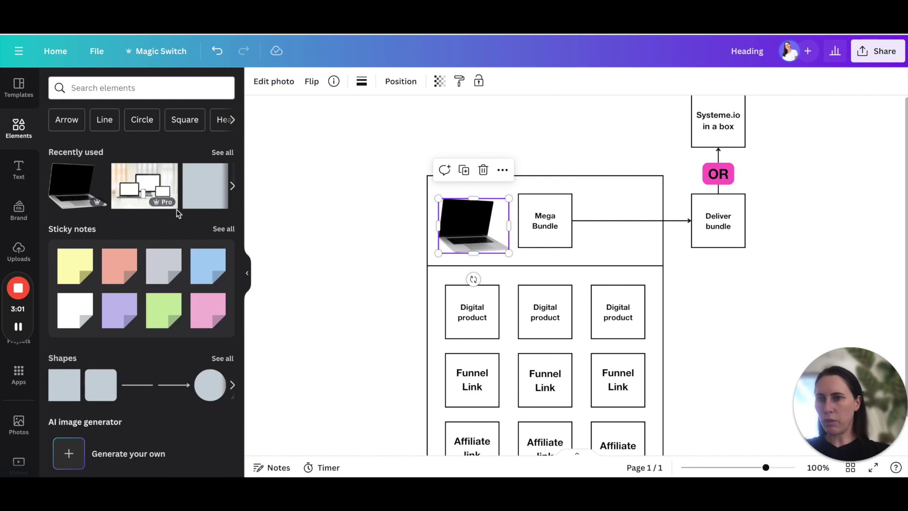
scroll(166, 283, down, 5)
scroll(165, 283, down, 1)
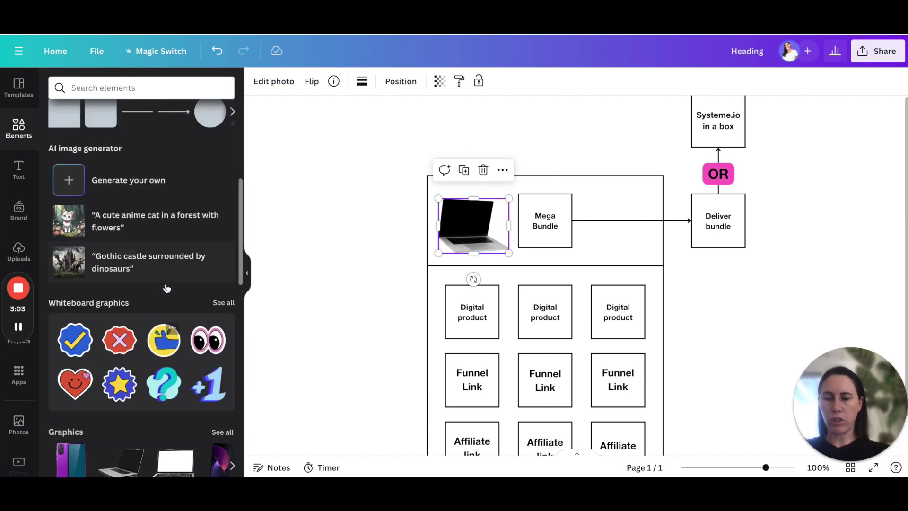
scroll(165, 284, up, 4)
drag(476, 224, 521, 214)
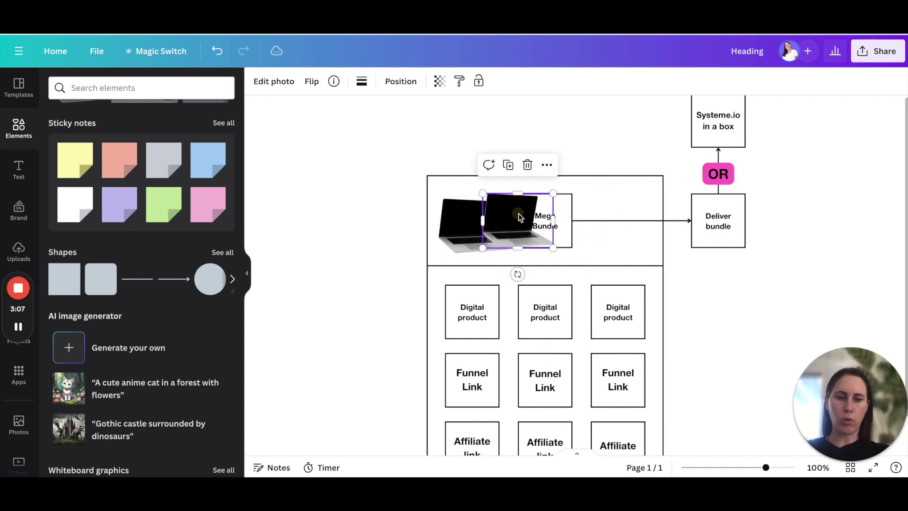
Undo the laptop photo's duplication and placement so only the original bundle diagram is kept
key(ctrl+z)
key(ctrl+z)
scroll(555, 245, right, 2)
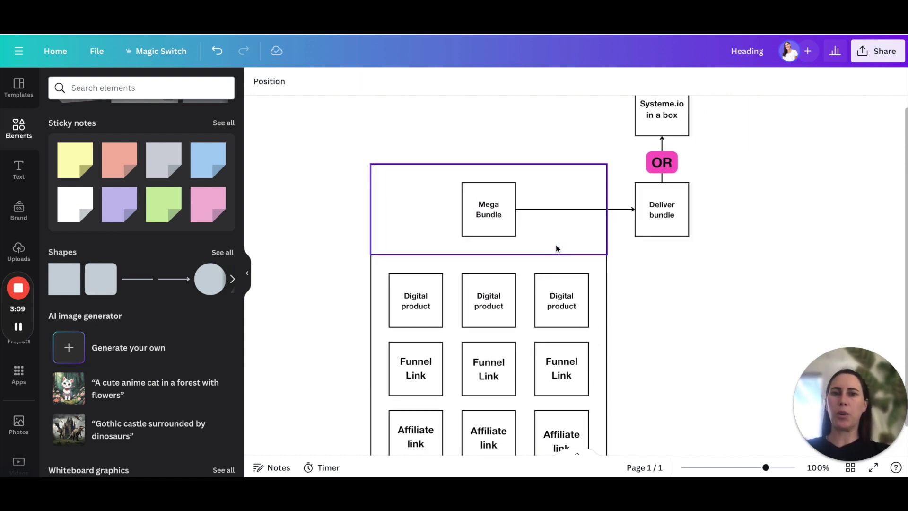
scroll(538, 229, right, 2)
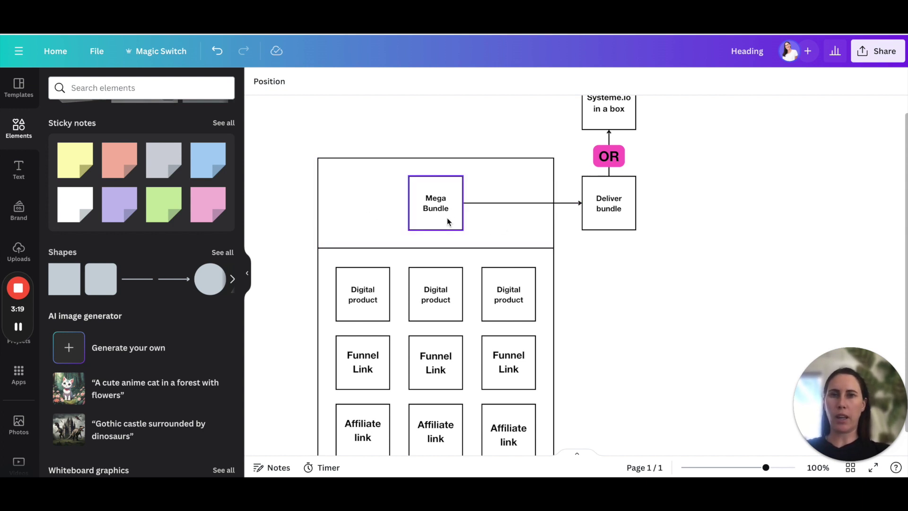
scroll(462, 241, down, 2)
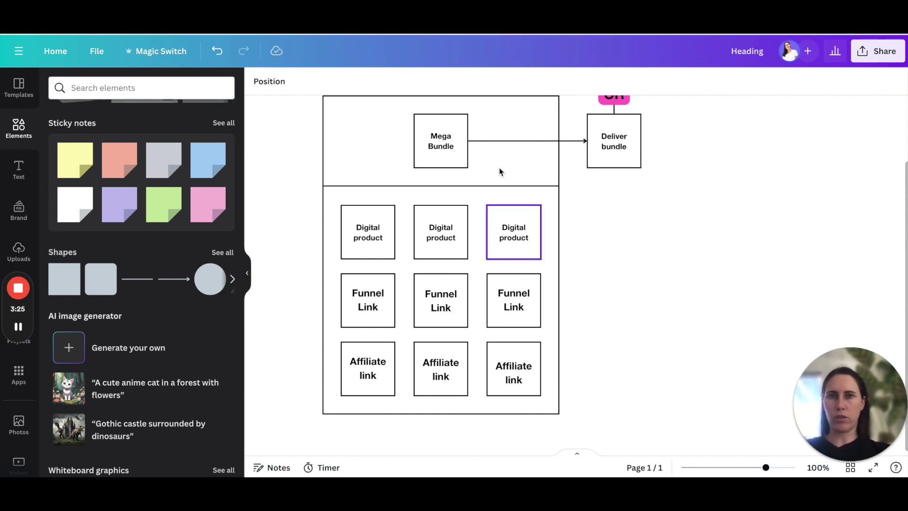
Switch to the My Must-Haves template page in the browser and look over its featured, promoted, software and lead magnet sections
click(493, 34)
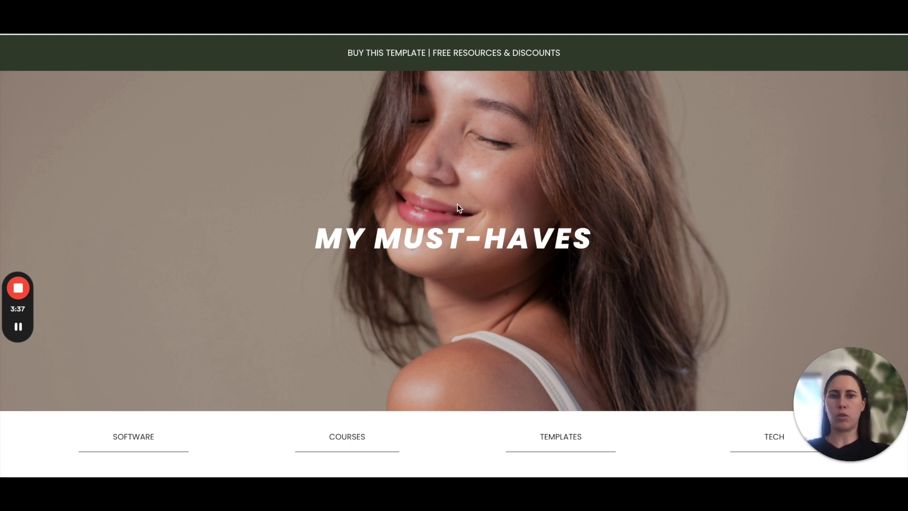
scroll(450, 254, down, 8)
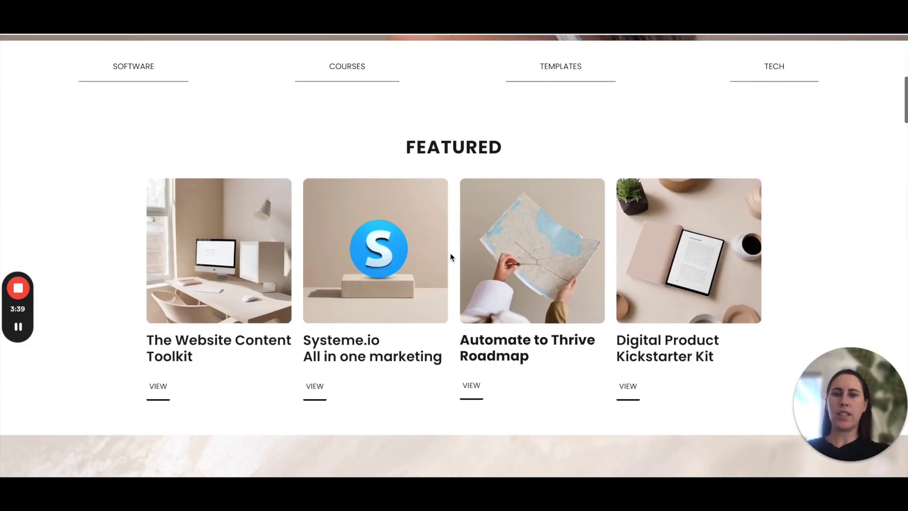
scroll(451, 253, down, 3)
scroll(450, 253, down, 14)
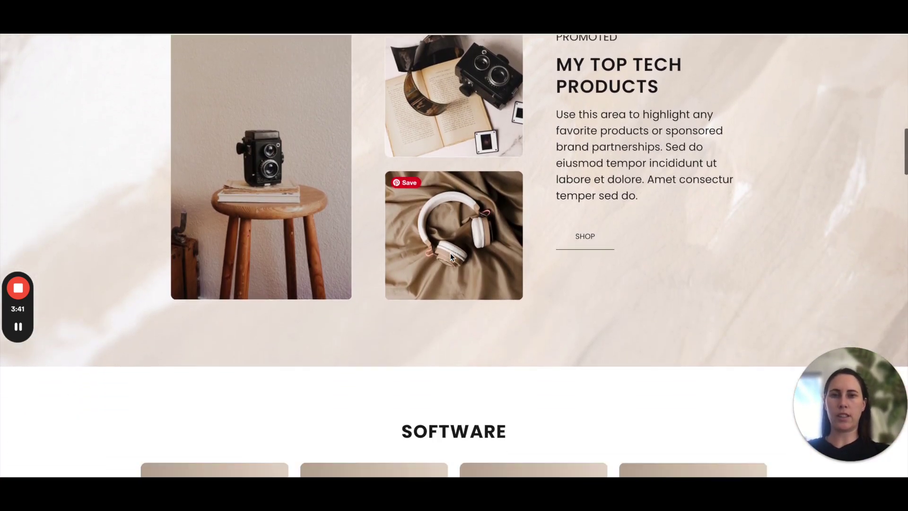
scroll(450, 254, down, 4)
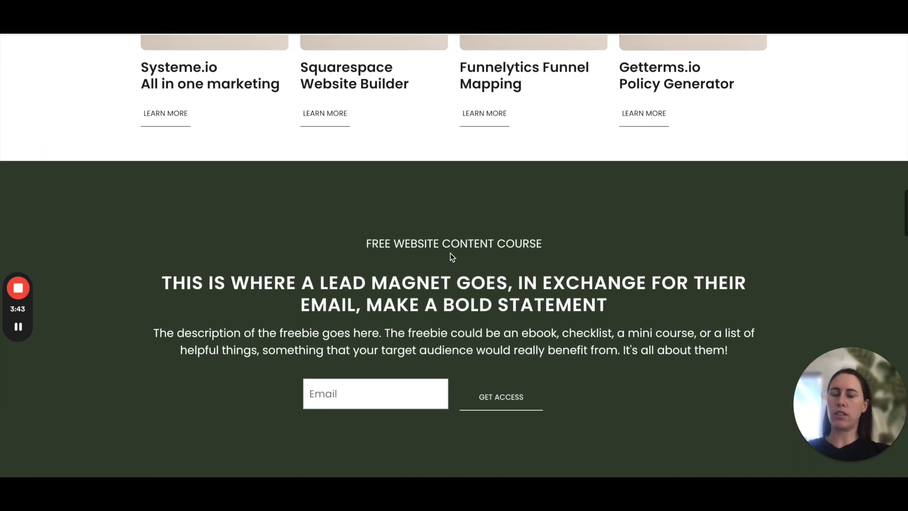
scroll(450, 254, up, 11)
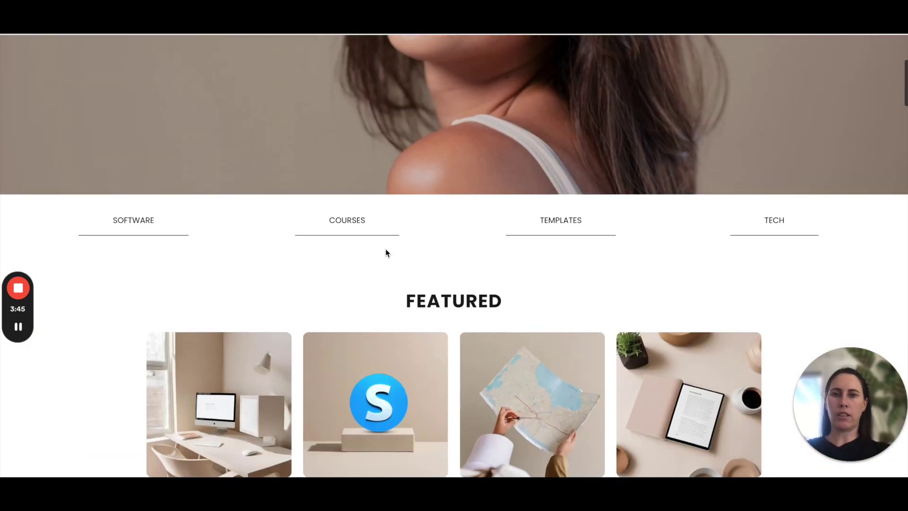
Jump to the page's Courses section, review its product cards, and return to the My Must-Haves header
click(349, 230)
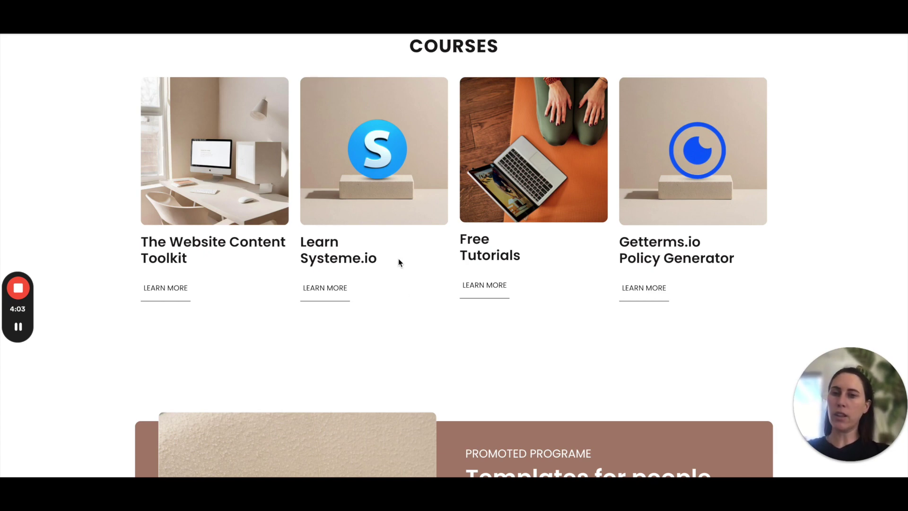
scroll(398, 259, up, 15)
scroll(398, 258, up, 10)
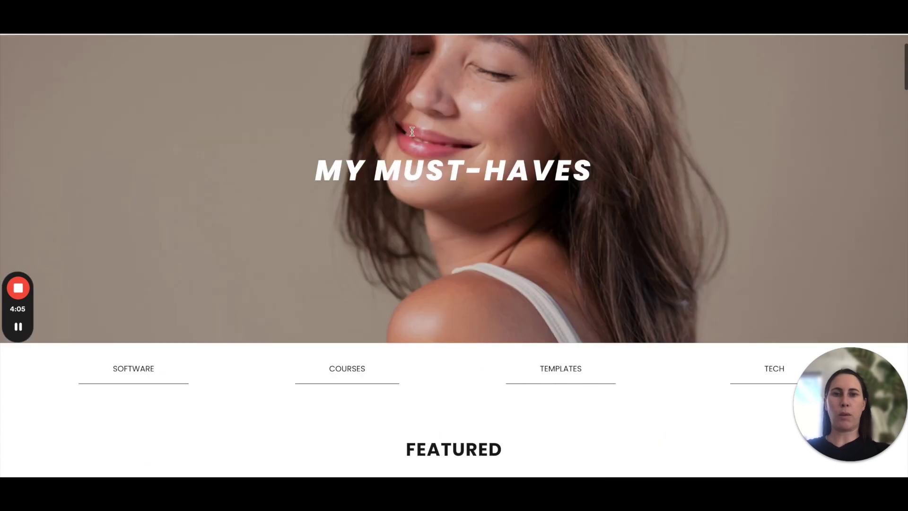
scroll(439, 259, up, 2)
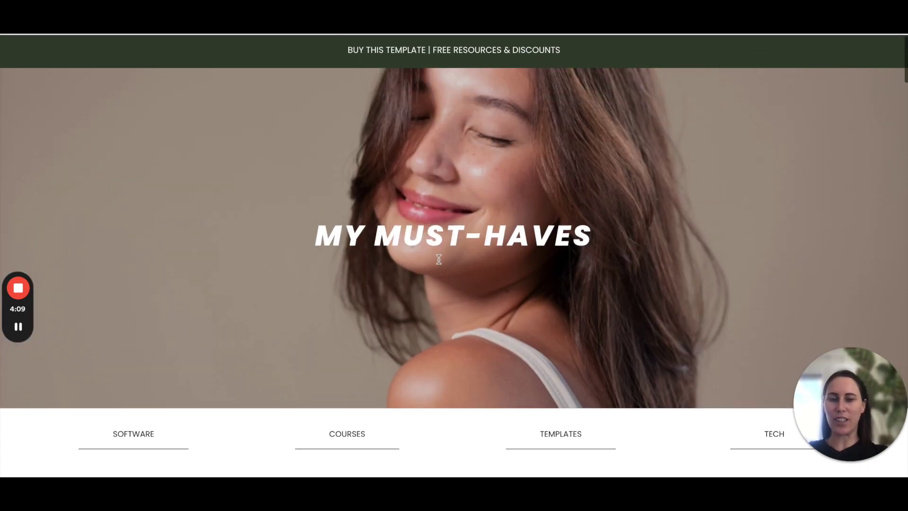
scroll(439, 259, down, 4)
scroll(441, 215, up, 4)
scroll(440, 210, down, 3)
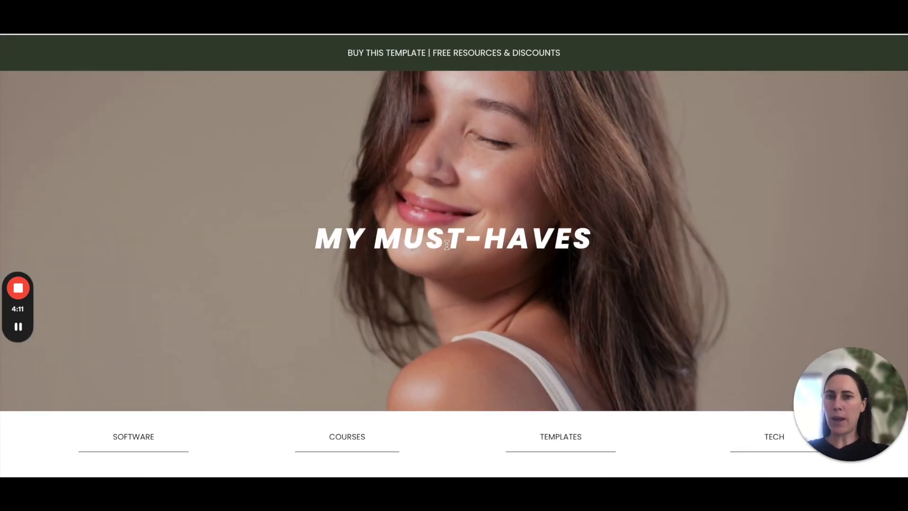
scroll(459, 297, up, 3)
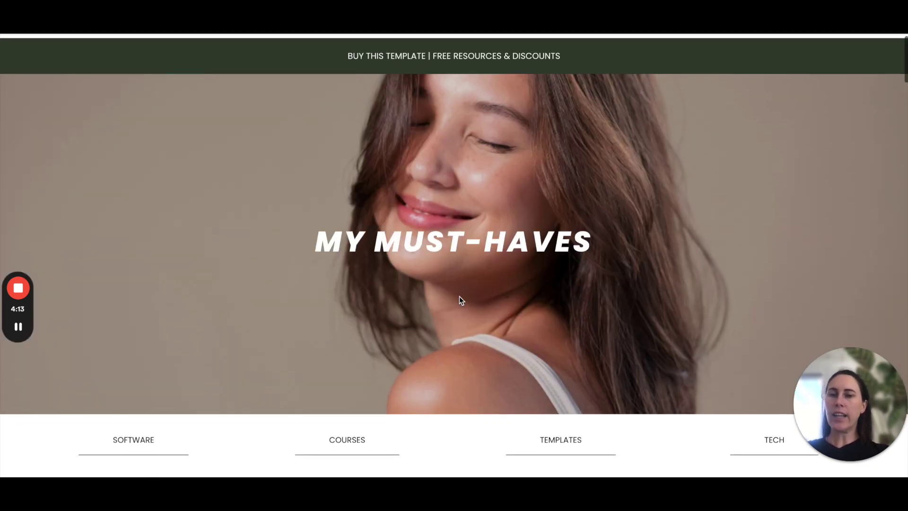
Review the Featured products, the promoted tech products area and the Software recommendations on the page
scroll(459, 296, down, 3)
scroll(460, 300, down, 5)
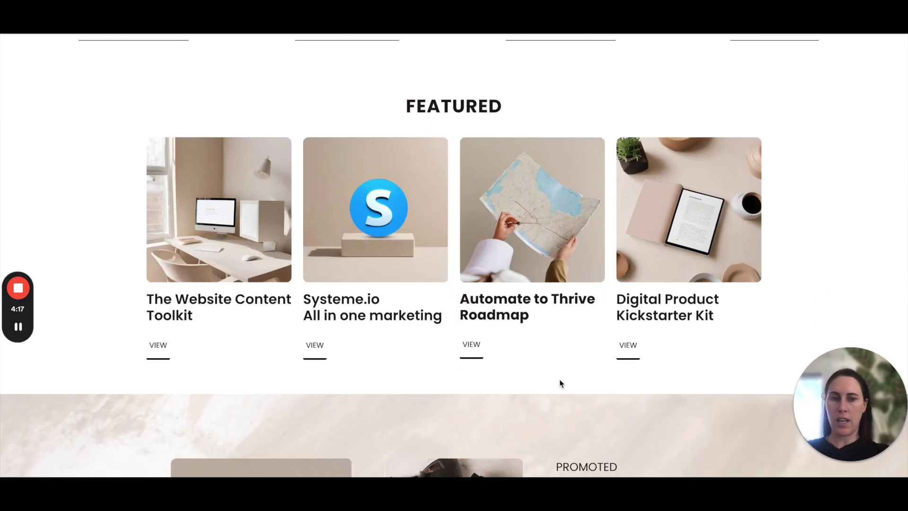
scroll(647, 378, down, 6)
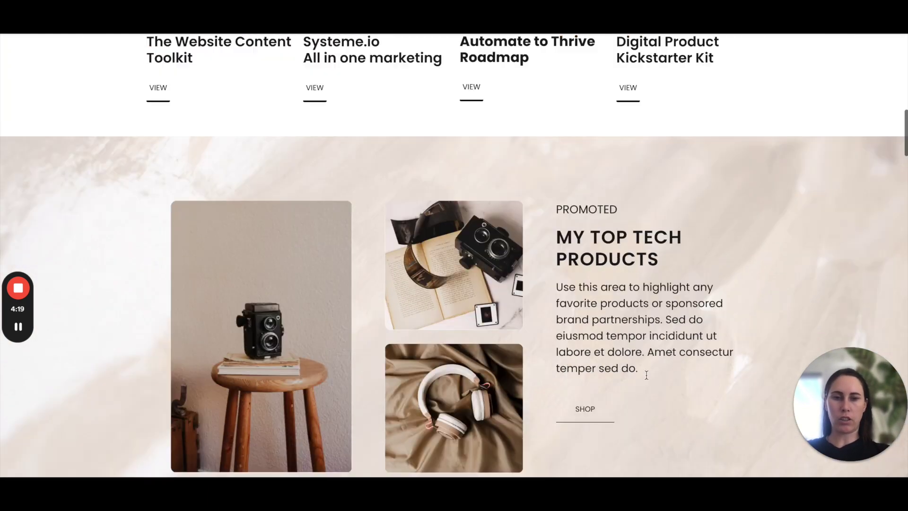
scroll(647, 379, down, 8)
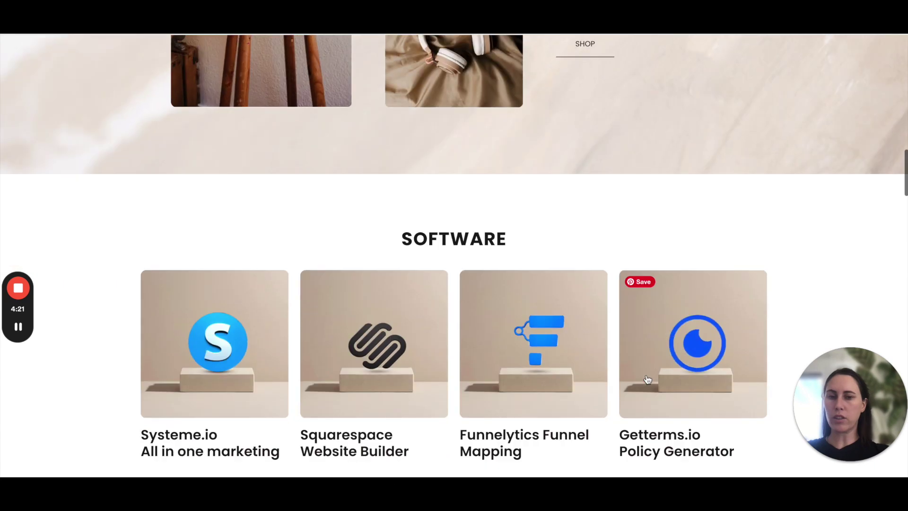
scroll(648, 378, down, 1)
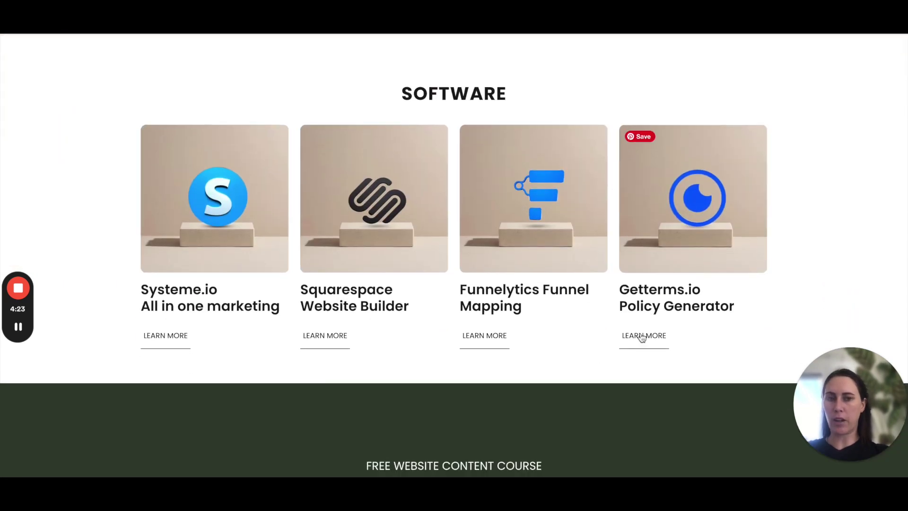
Return to the My Must-Haves header and look over the category links, Featured products and promoted tech products
scroll(522, 202, up, 20)
scroll(520, 204, down, 3)
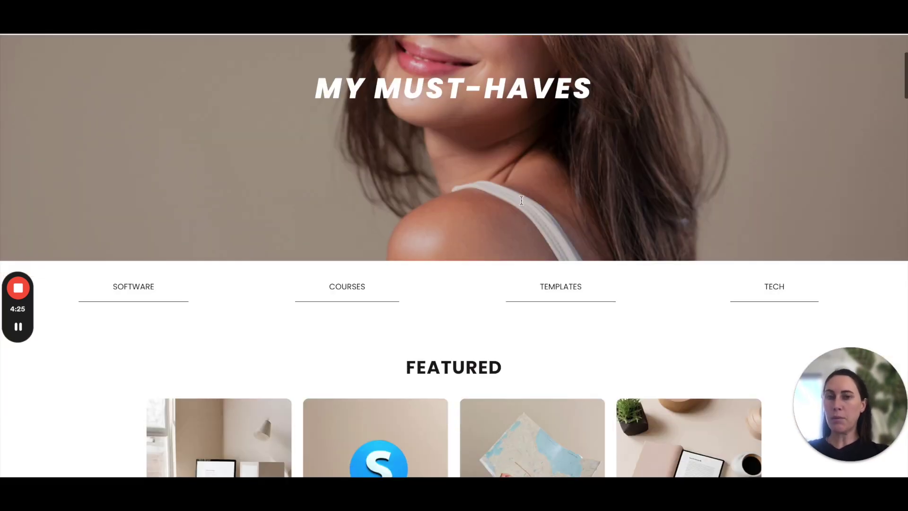
scroll(514, 321, up, 4)
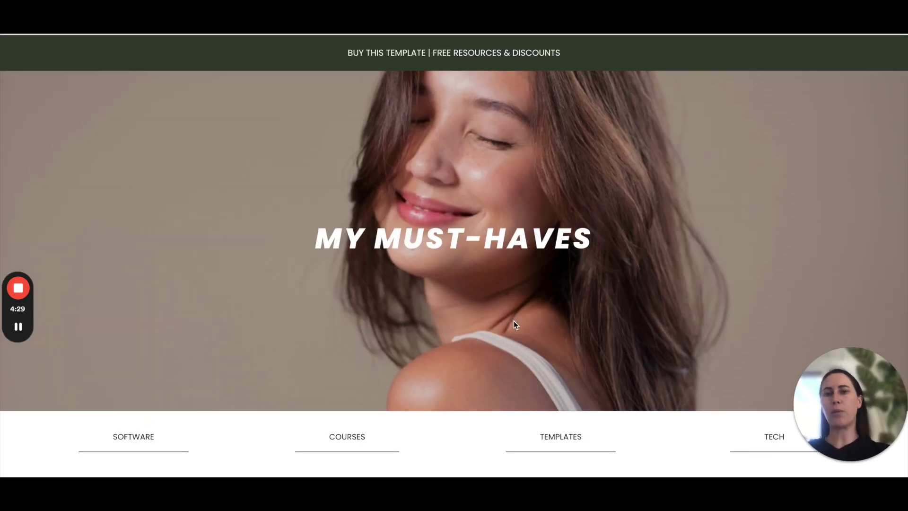
scroll(483, 350, down, 5)
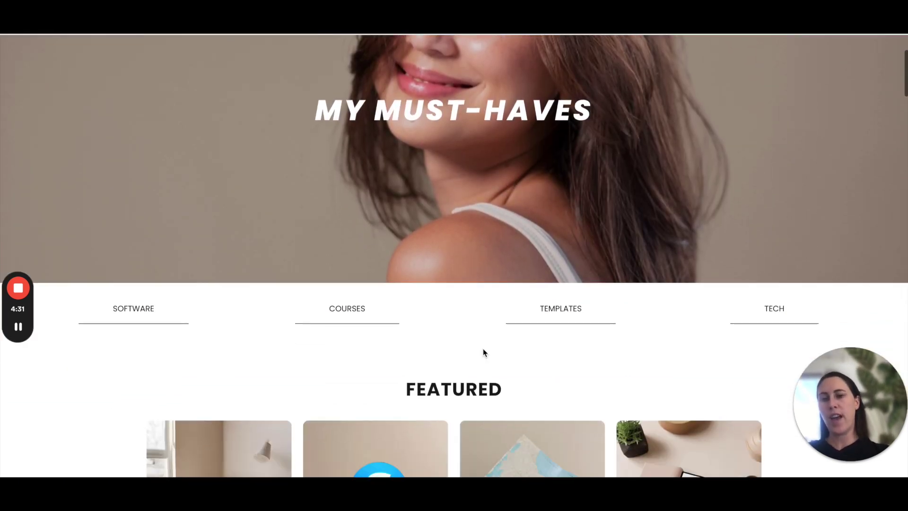
scroll(484, 350, down, 4)
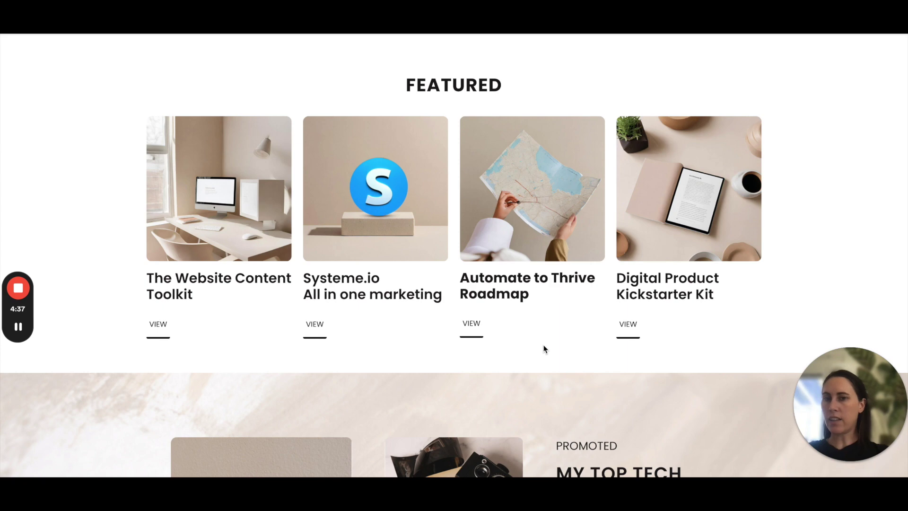
scroll(544, 348, down, 1)
scroll(544, 349, down, 3)
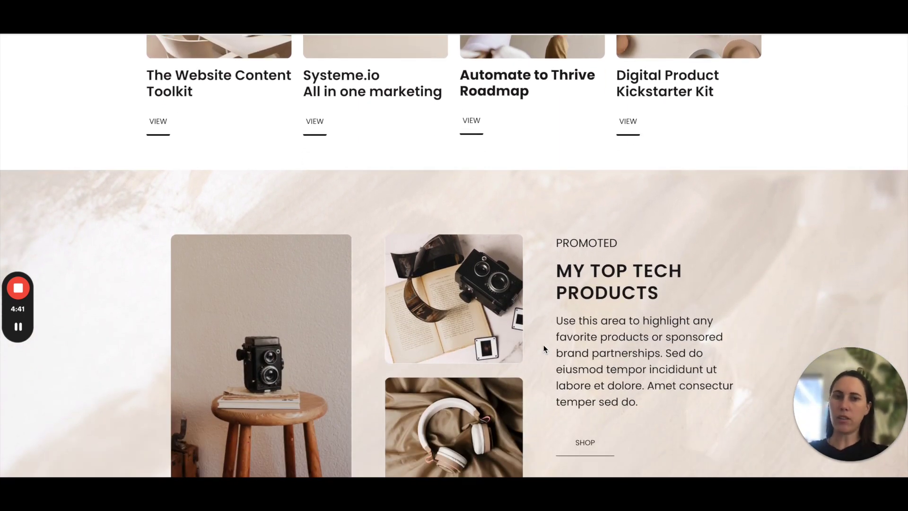
Go over the page again from its header through the promoted tech products to the Software recommendations
scroll(543, 345, up, 12)
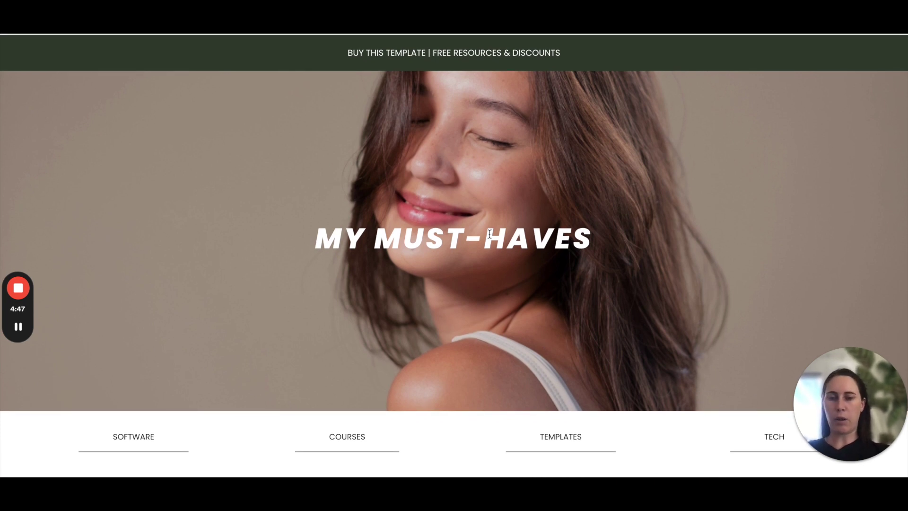
scroll(490, 233, down, 13)
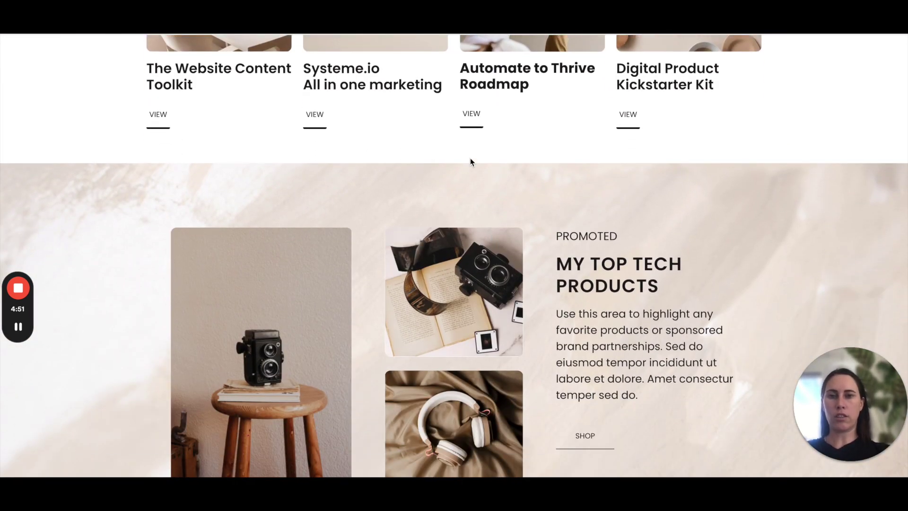
scroll(470, 162, down, 3)
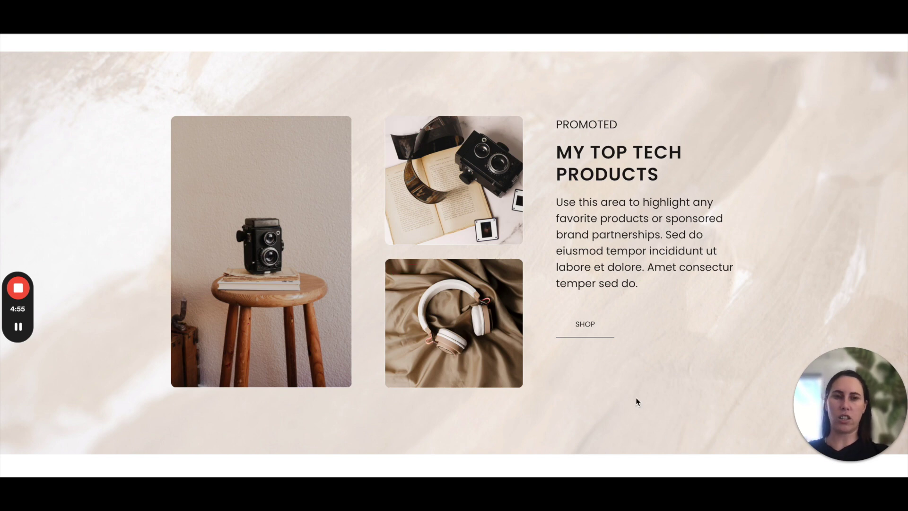
scroll(637, 401, down, 6)
scroll(636, 401, down, 11)
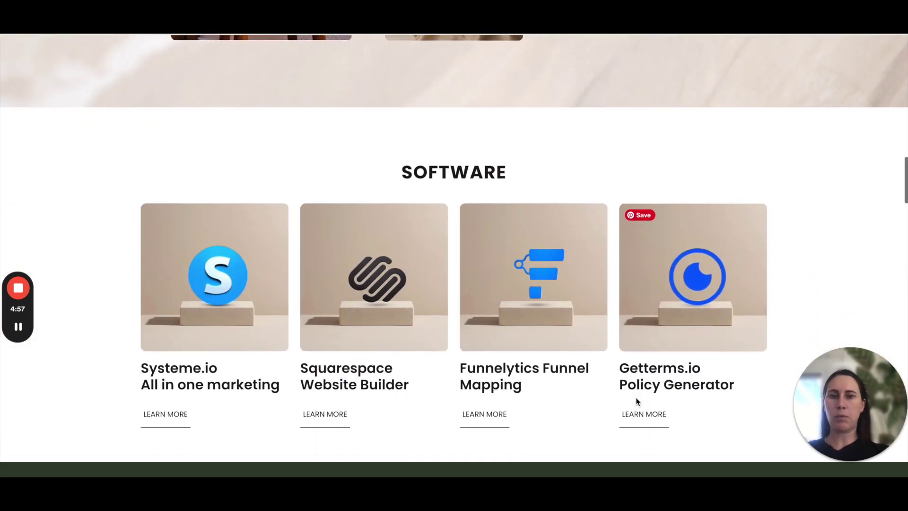
Examine the free website content course sign-up section and the Courses product cards below it
scroll(637, 401, down, 2)
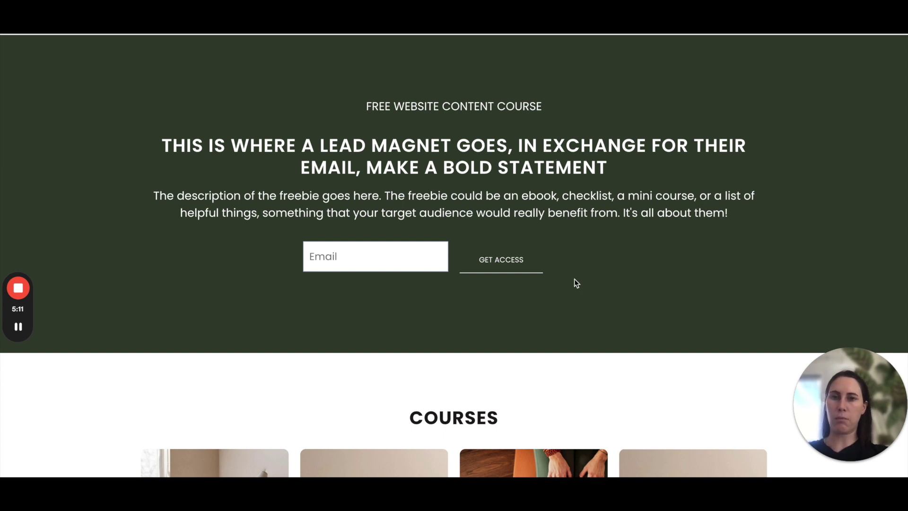
scroll(574, 281, down, 2)
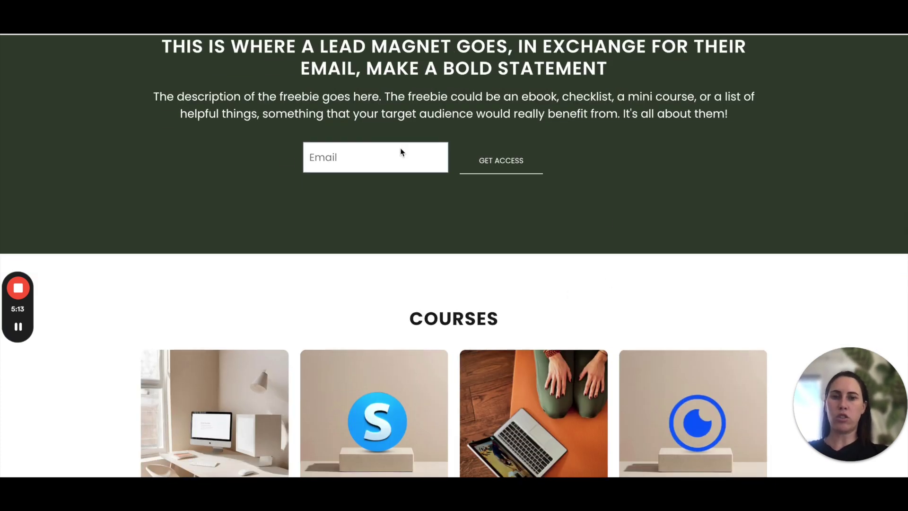
scroll(636, 286, down, 2)
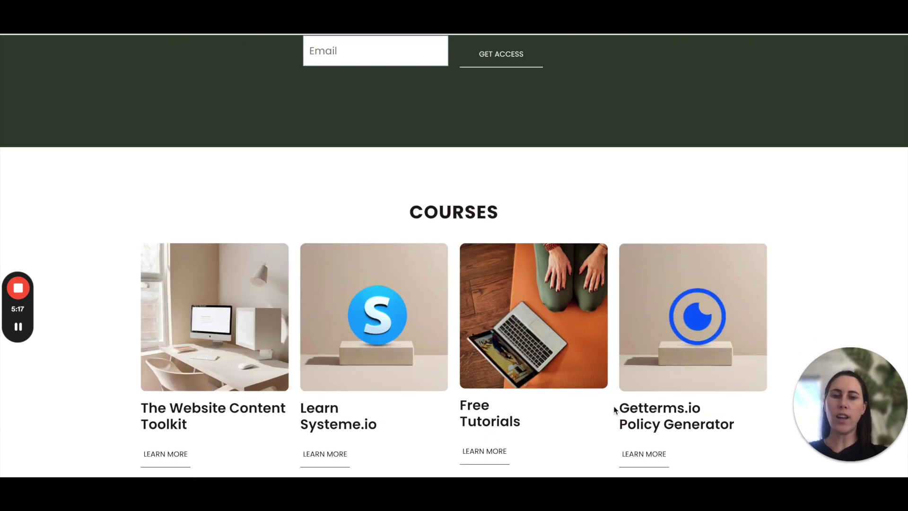
scroll(614, 410, down, 1)
scroll(615, 410, down, 1)
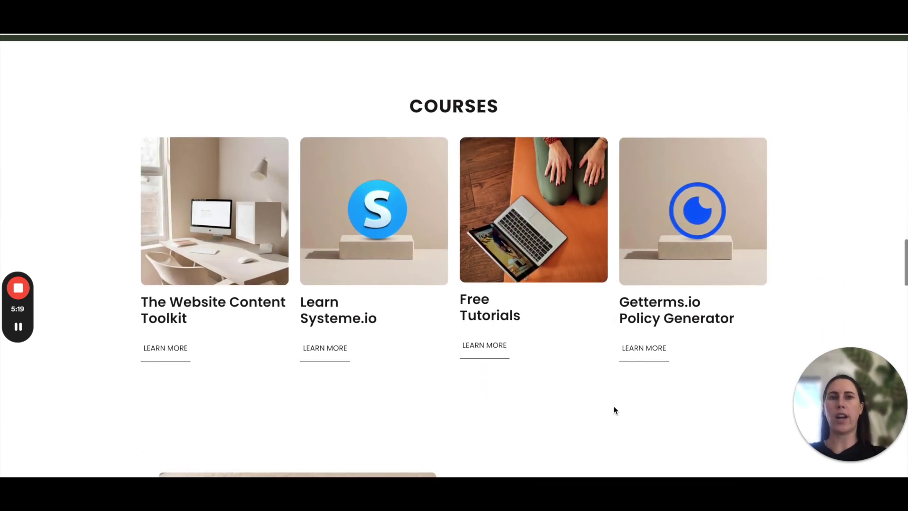
Switch to the example store page and review its Most Popular Courses and Other Courses & Digital Products with their prices
key(ctrl+Tab)
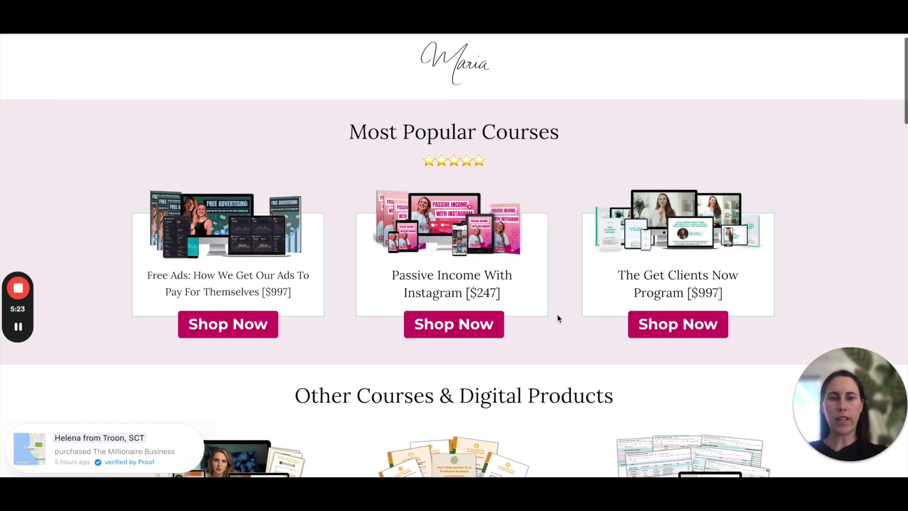
scroll(558, 314, down, 5)
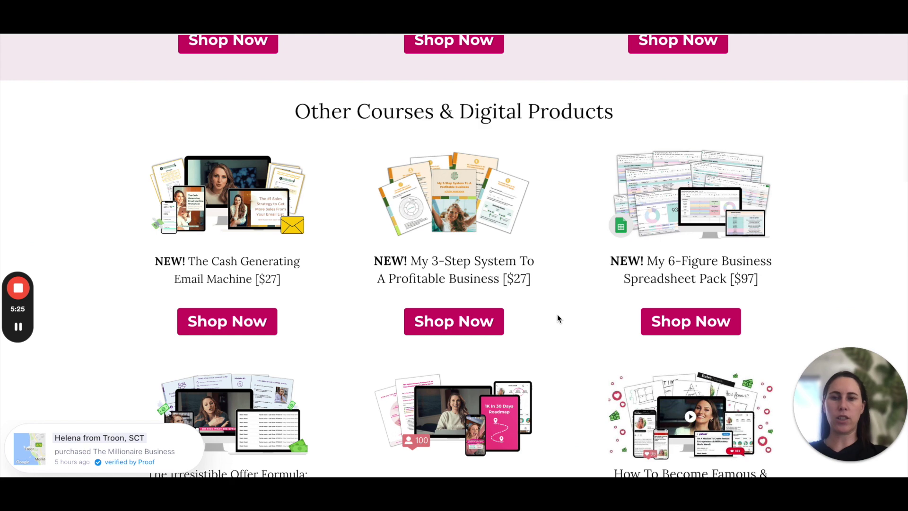
scroll(557, 314, down, 1)
scroll(557, 314, down, 2)
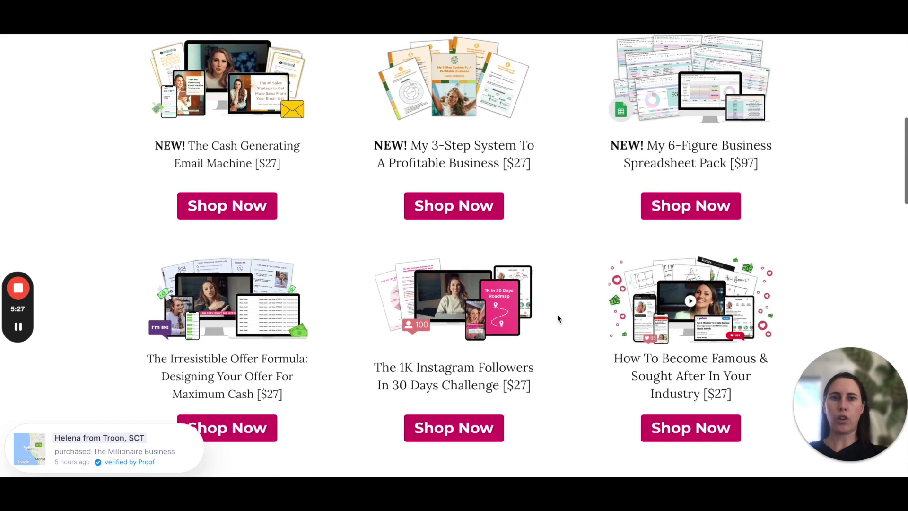
drag(284, 363, 247, 361)
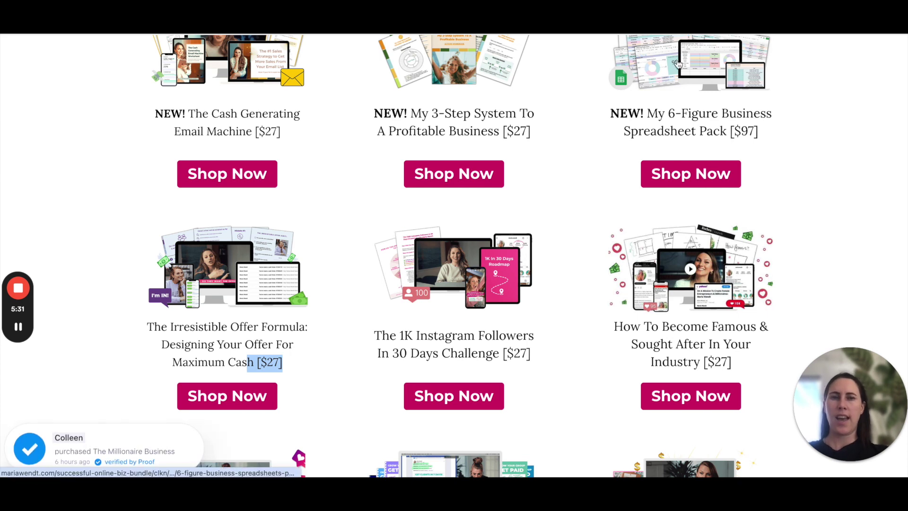
scroll(419, 181, up, 9)
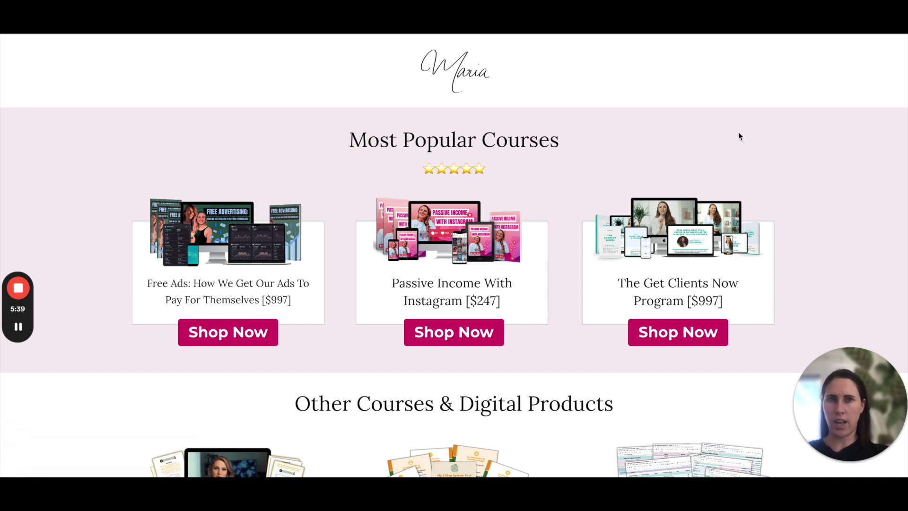
Switch back to the My Must-Haves page and review the promoted programme banner and the Templates section
key(ctrl+Tab)
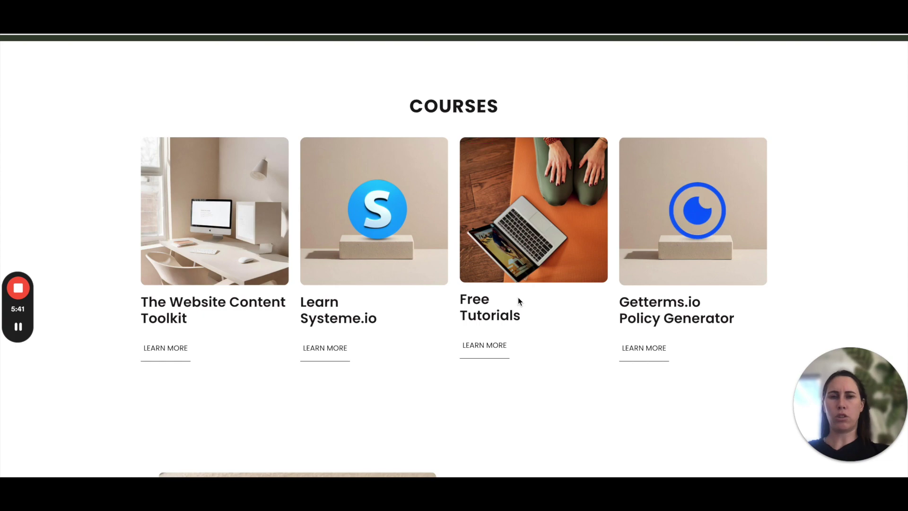
scroll(517, 297, up, 5)
scroll(518, 297, up, 5)
scroll(518, 297, down, 15)
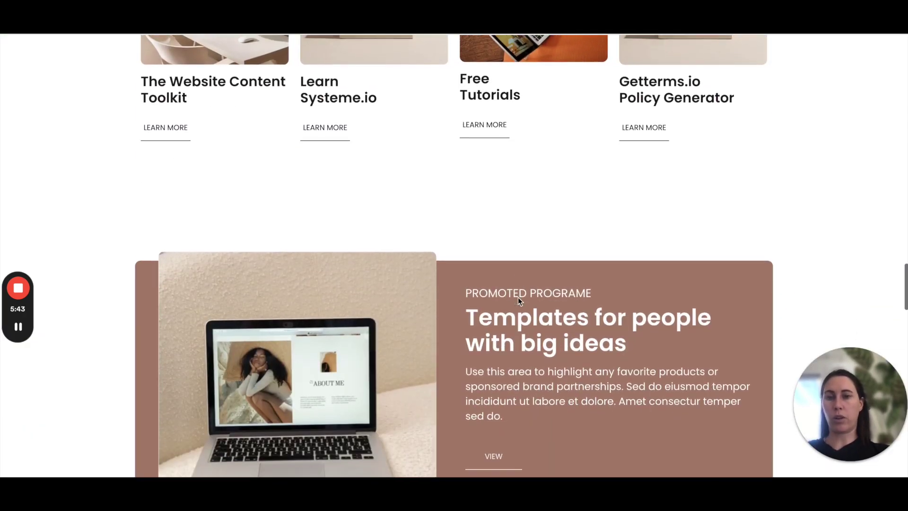
scroll(518, 297, down, 15)
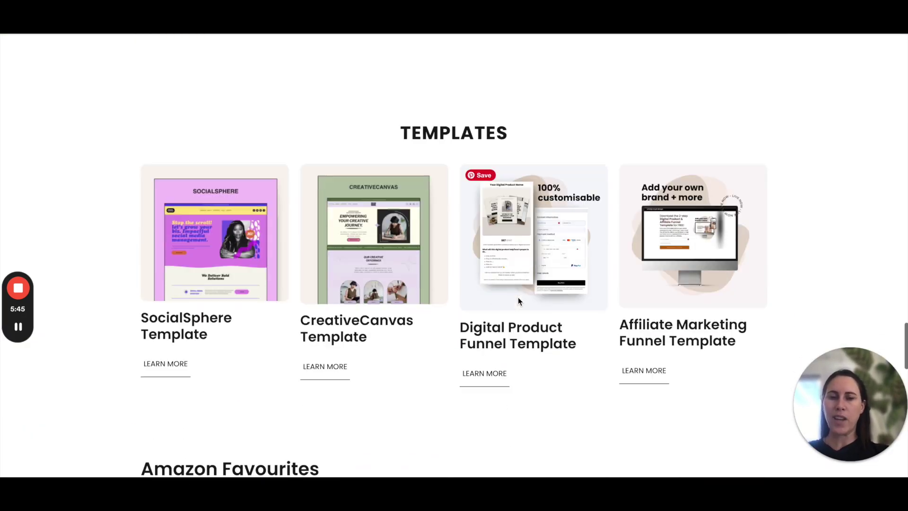
Examine the Amazon Favourites image grid, the closing lead magnet sign-up and the footer with its affiliate disclosure
scroll(518, 300, down, 3)
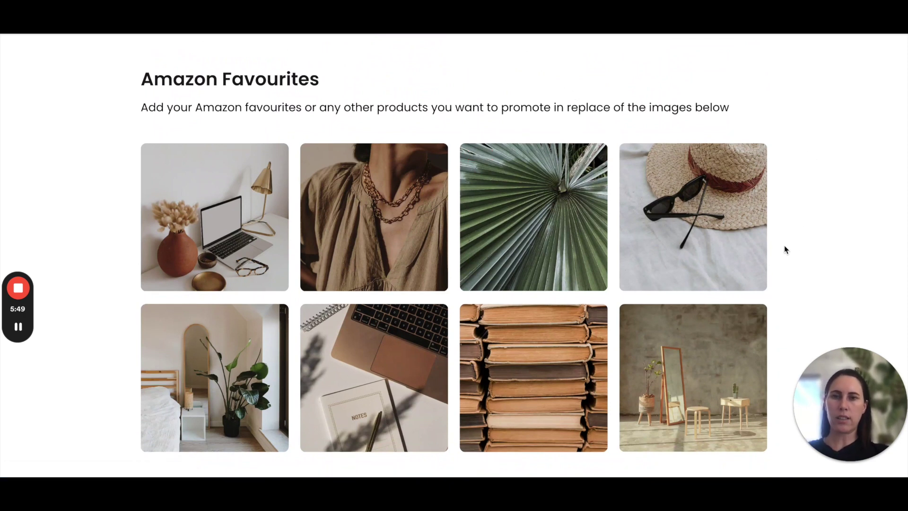
scroll(784, 245, down, 1)
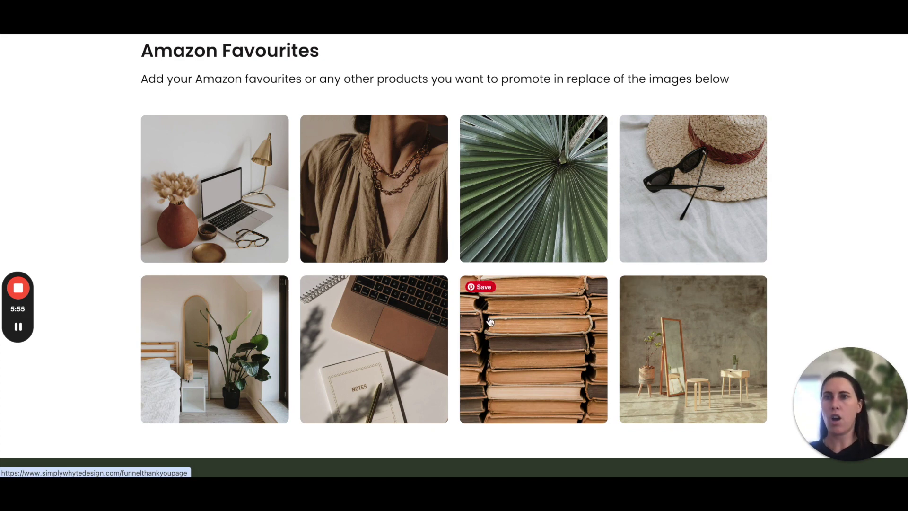
scroll(489, 321, down, 10)
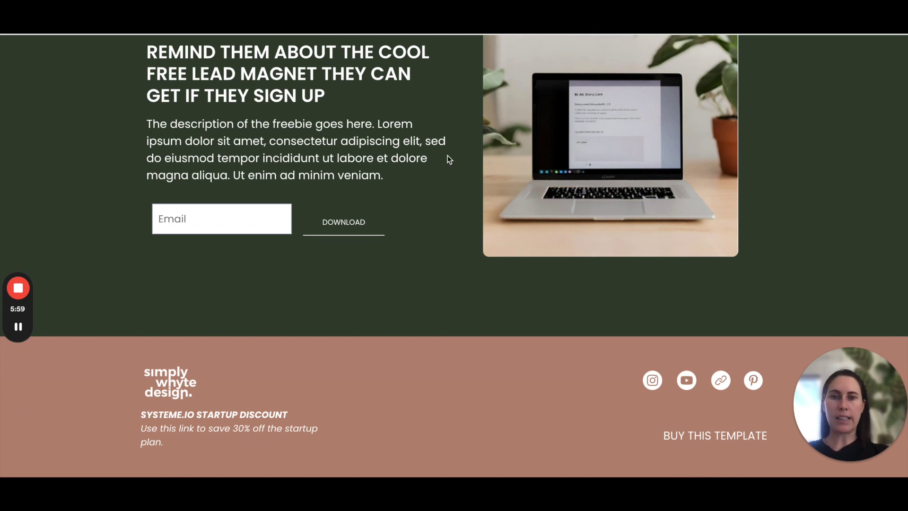
scroll(436, 314, down, 2)
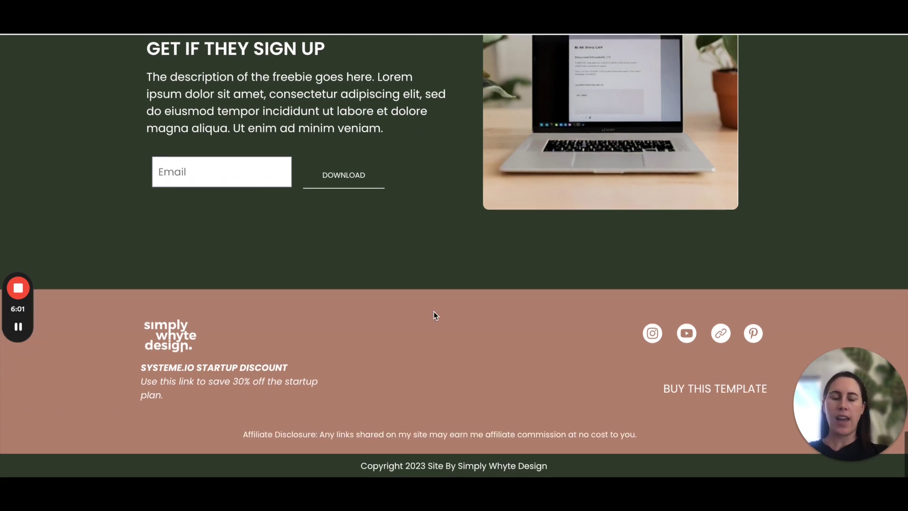
Return to the start of the My Must-Haves page and review the four Featured product cards
scroll(545, 315, up, 1)
scroll(462, 204, up, 20)
scroll(463, 203, down, 10)
scroll(462, 204, up, 10)
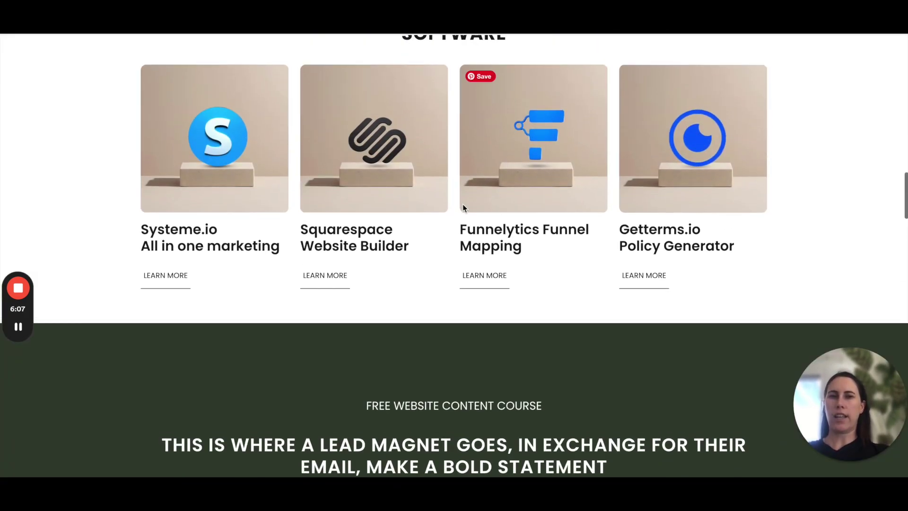
scroll(463, 204, up, 9)
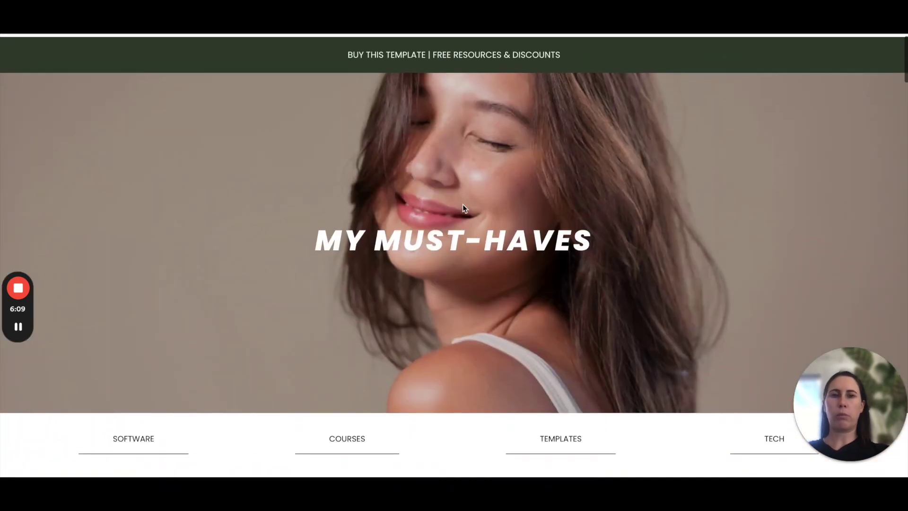
scroll(463, 204, down, 2)
scroll(462, 204, down, 6)
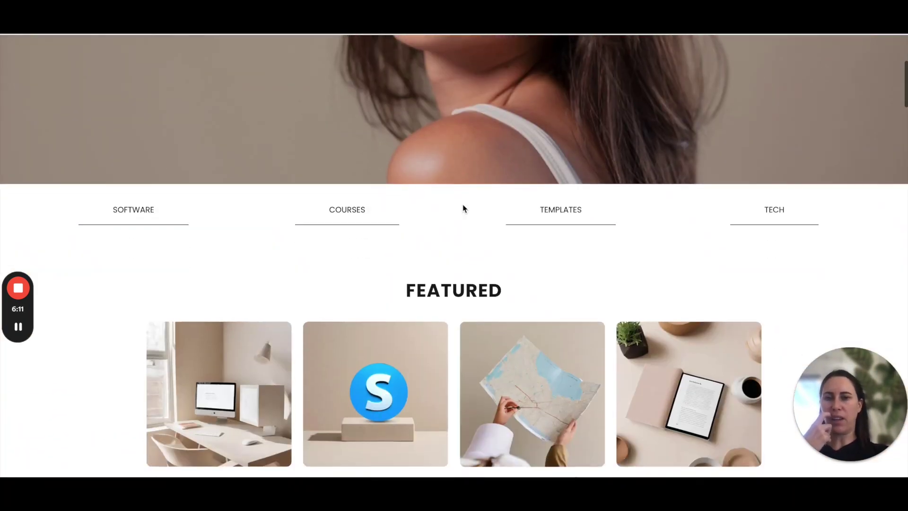
scroll(353, 157, down, 1)
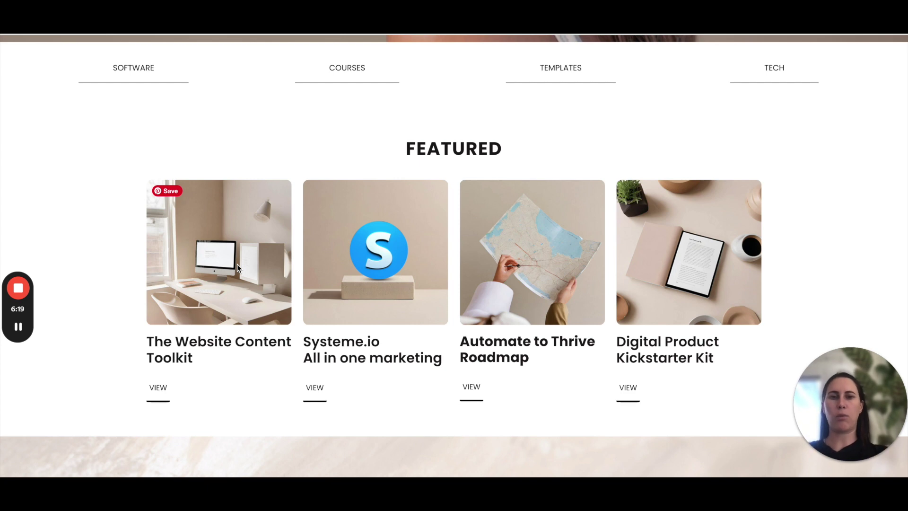
Jump to the page's Tech section through its category link and return to the My Must-Haves header
scroll(237, 264, up, 7)
scroll(472, 263, down, 3)
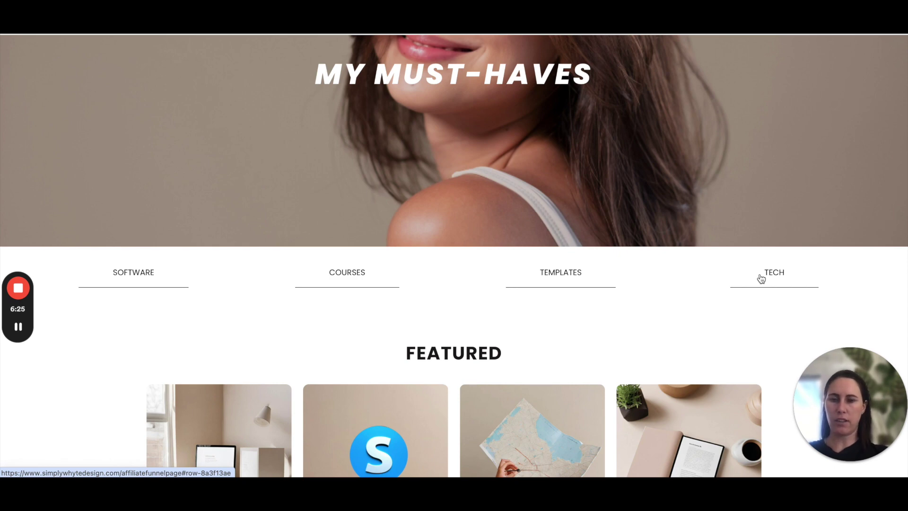
click(761, 278)
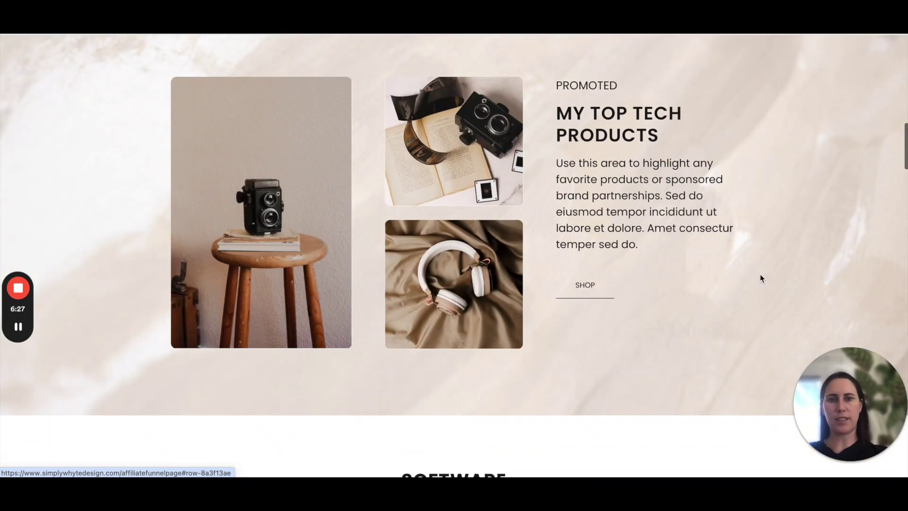
scroll(722, 243, up, 10)
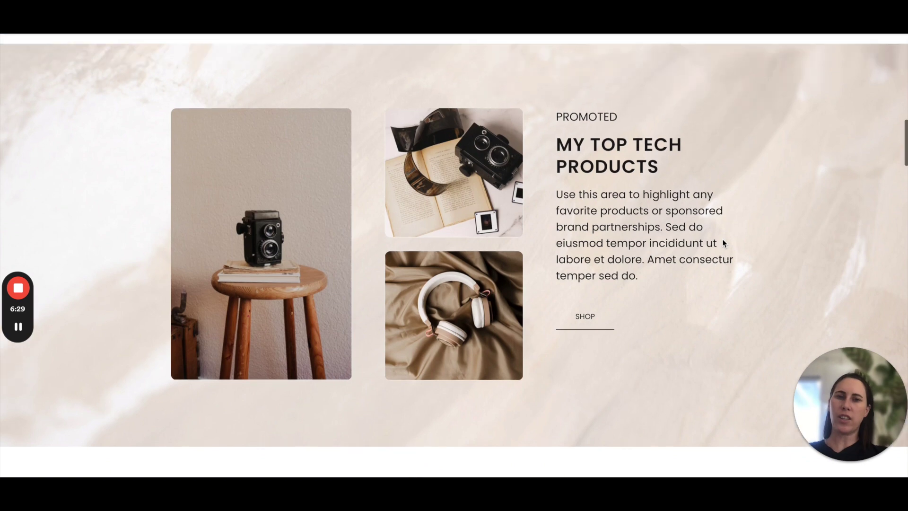
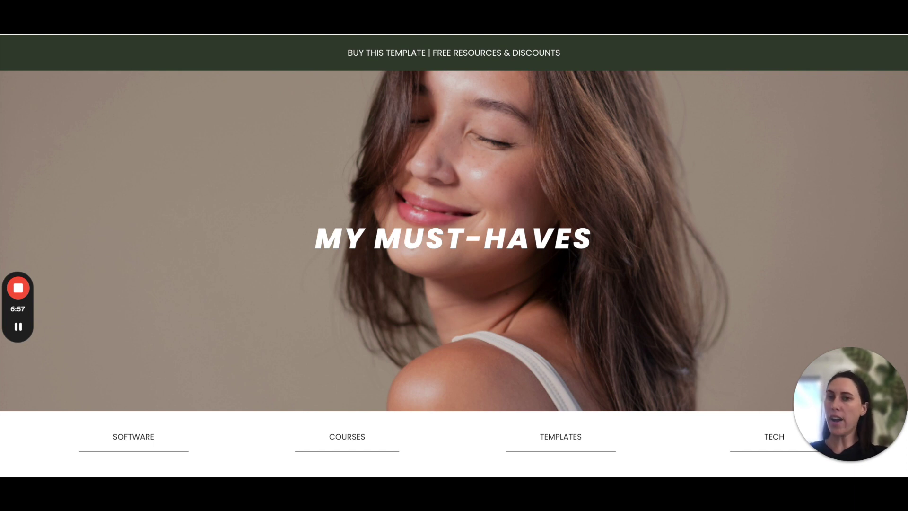
Switch to the Systeme.io product bundles page and open the list of courses
key(ctrl+Tab)
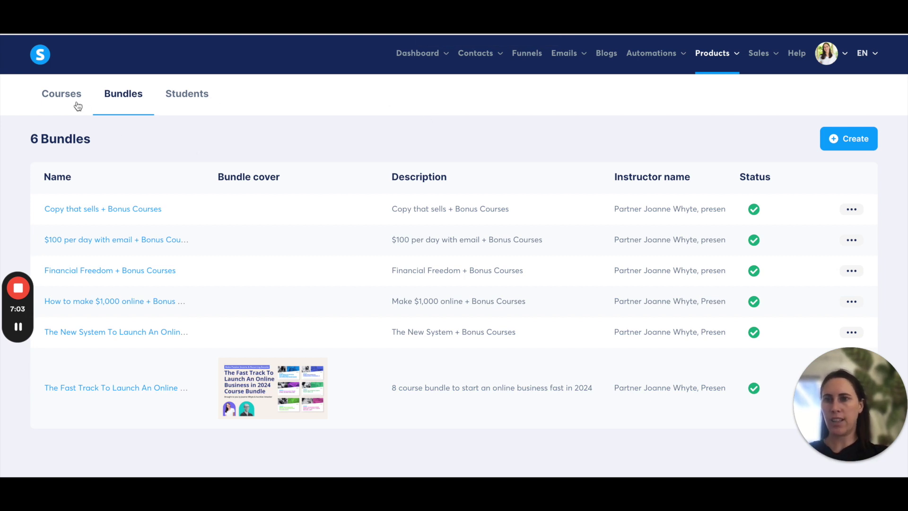
click(61, 94)
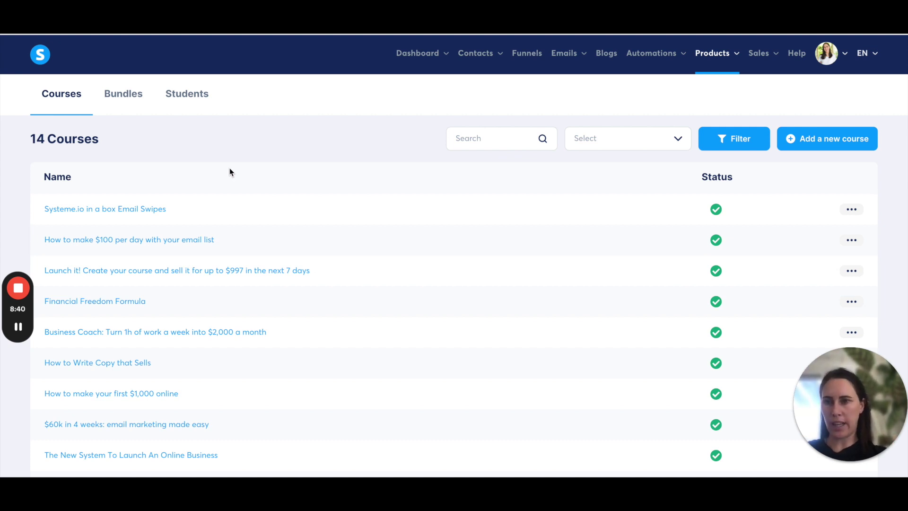
Open the Systeme.io in a box Email Swipes course, expand its Systeme.io In A Box Promotional Posts module and preview the course
click(135, 211)
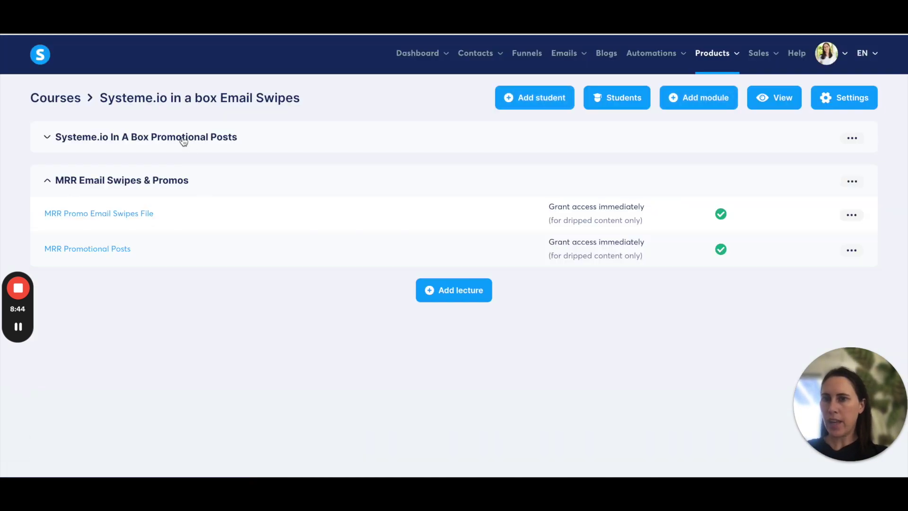
click(183, 139)
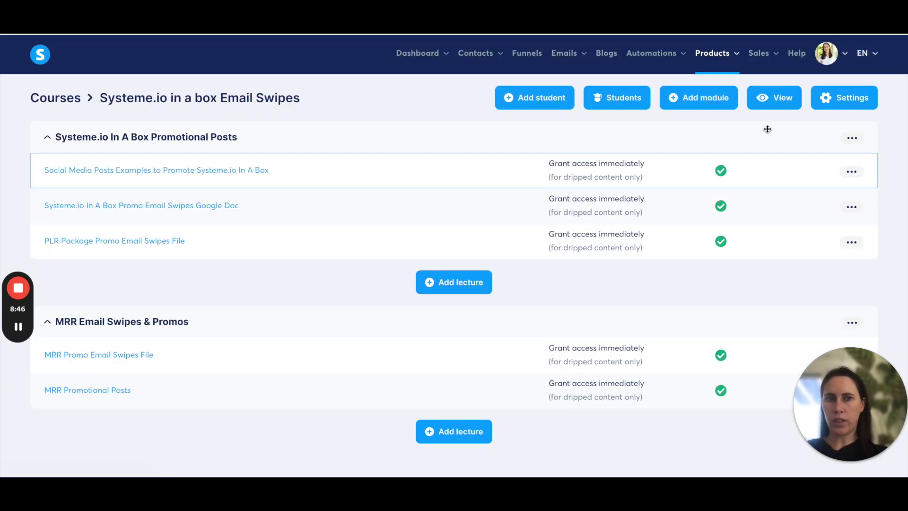
click(770, 97)
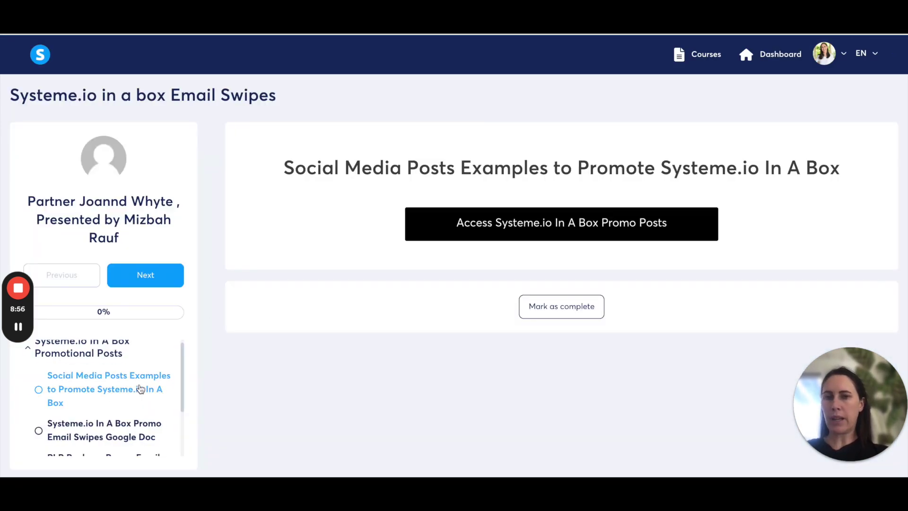
View the linked promo posts document for Systeme.io In A Box and return to the Email Swipes course curriculum
click(504, 228)
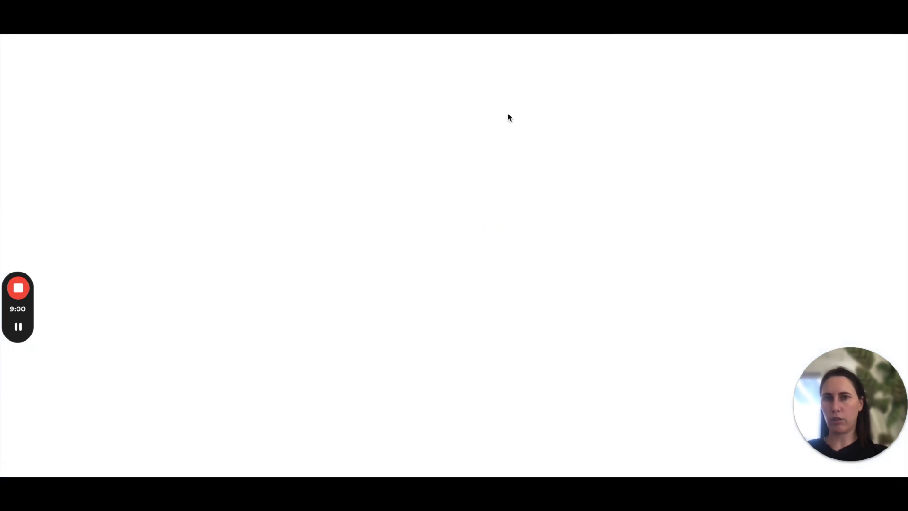
key(ctrl+w)
click(257, 171)
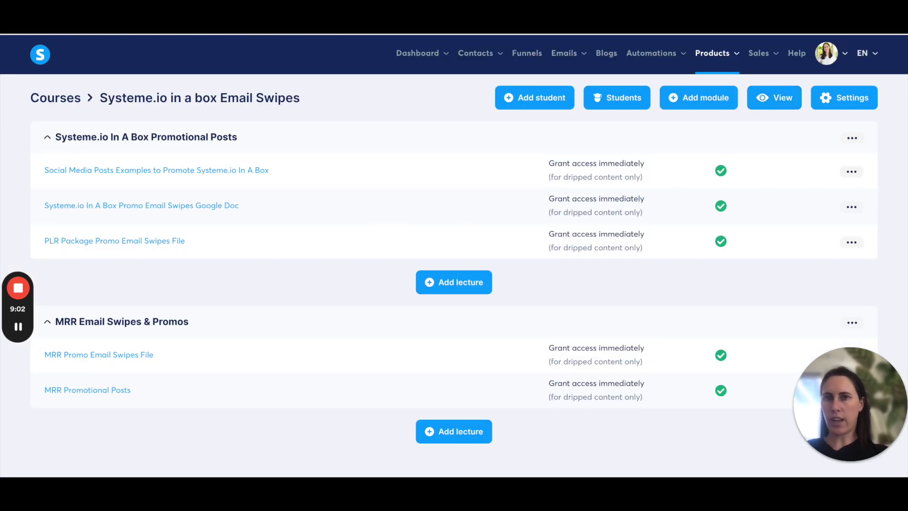
scroll(99, 387, down, 3)
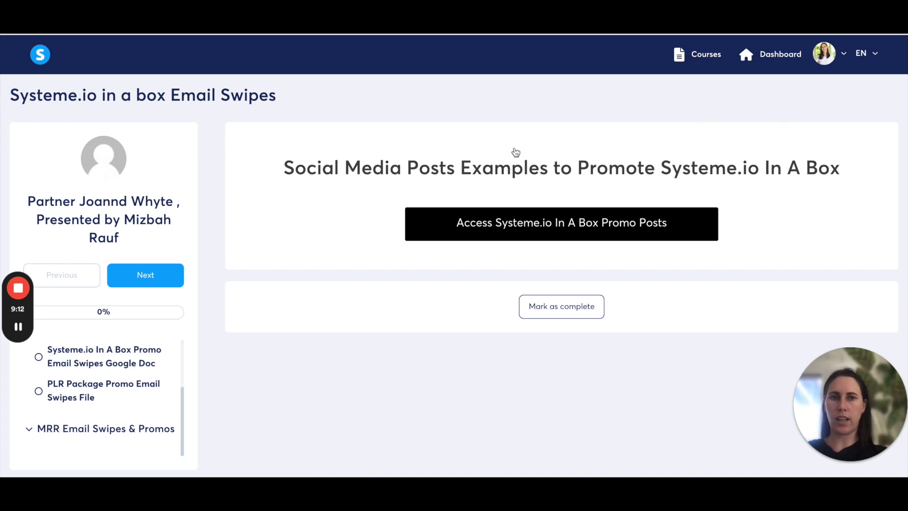
key(ctrl+Tab)
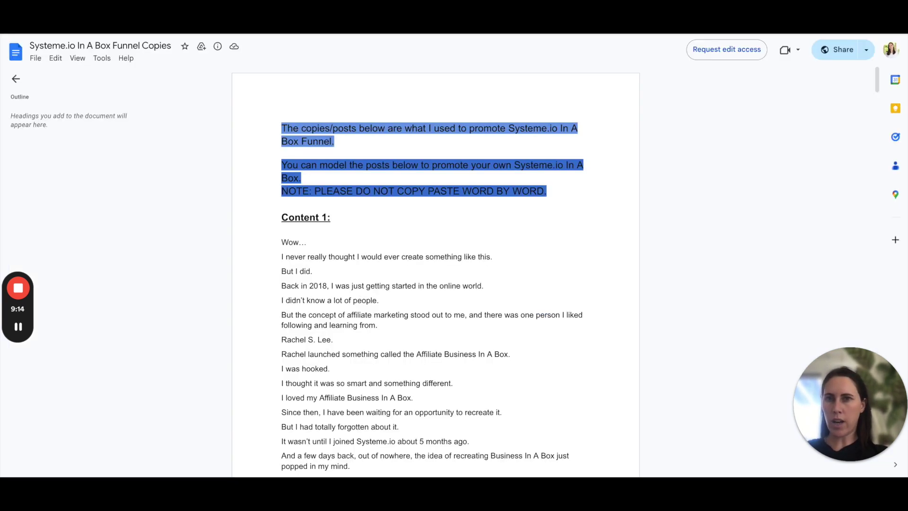
key(ctrl+shift+Tab)
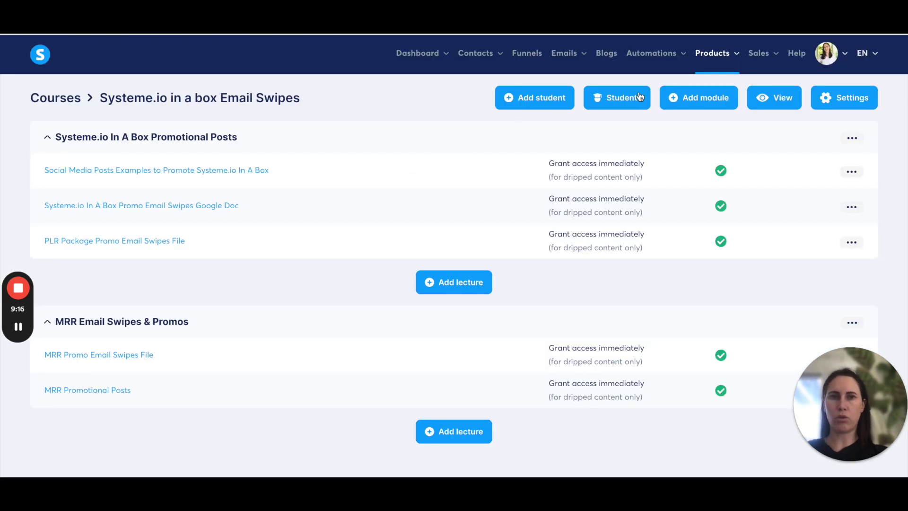
Return to the full course list and review the courses available for a bundle
mouse_move(737, 47)
click(702, 136)
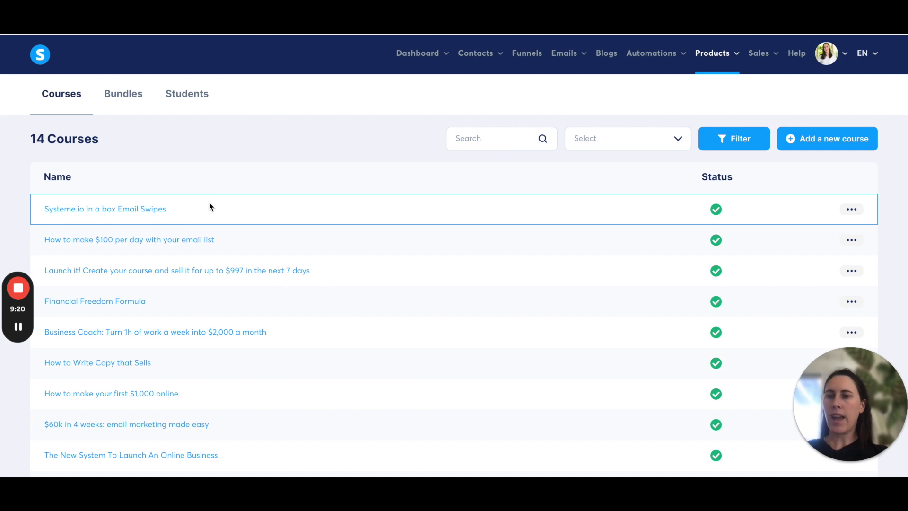
scroll(209, 203, down, 1)
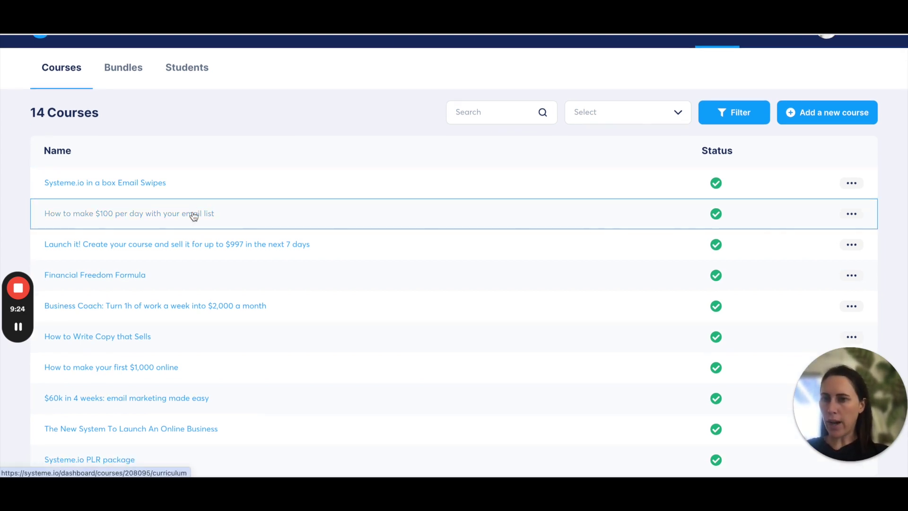
scroll(203, 312, down, 1)
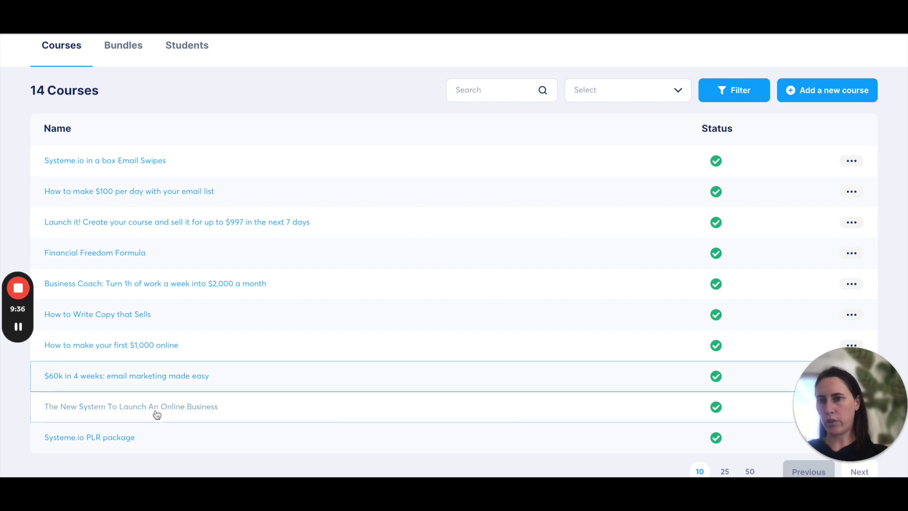
scroll(189, 197, up, 2)
Create a course bundle named Mega Bundle with the placeholder description dlkfjadisjf
click(131, 95)
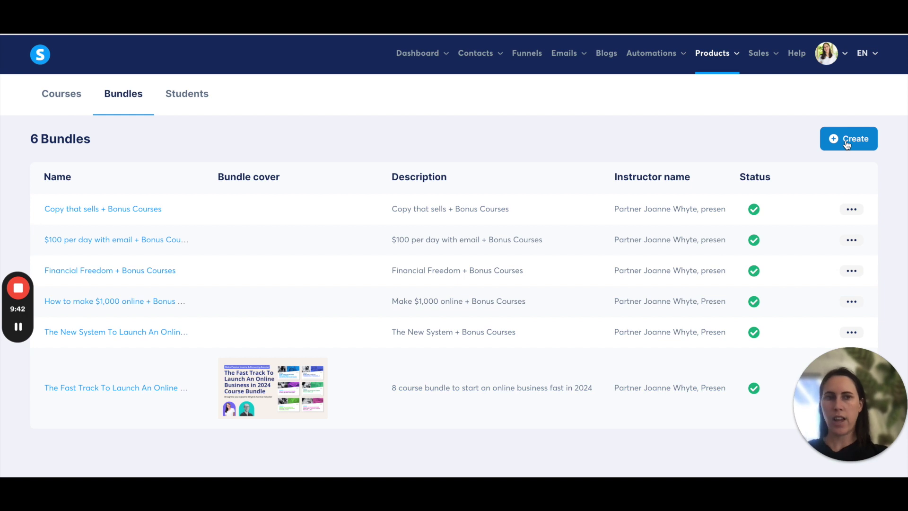
click(846, 144)
click(405, 176)
text(Mega)
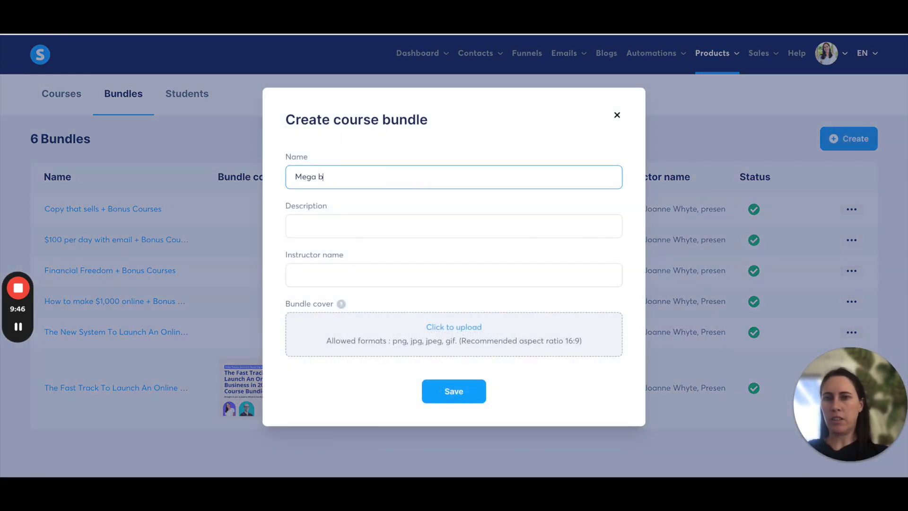
text( Bundle)
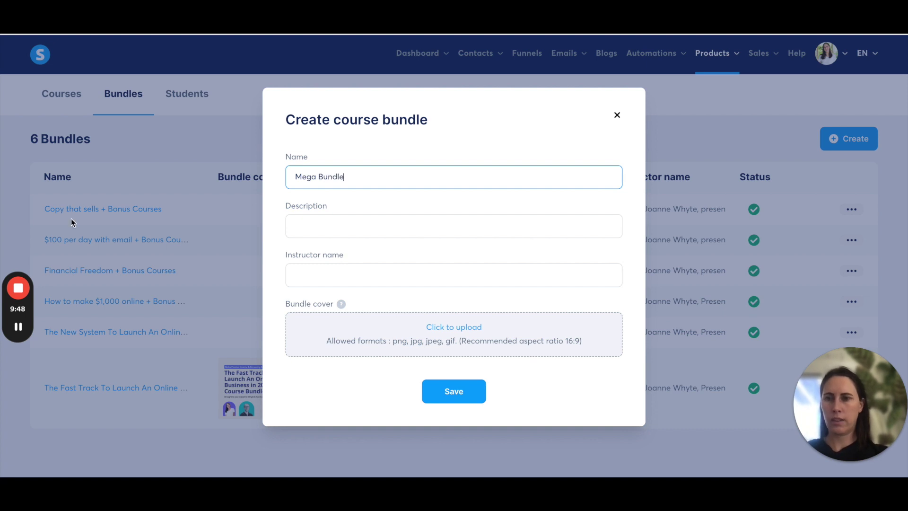
click(408, 222)
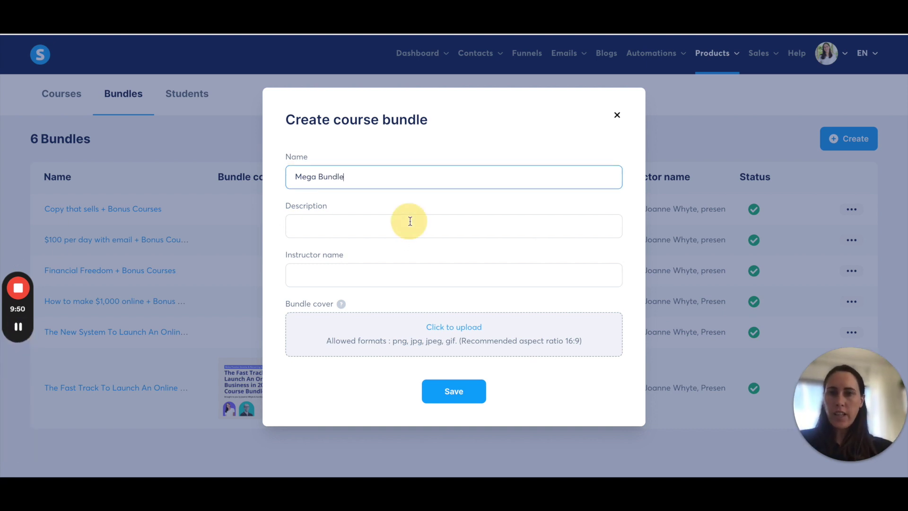
text(dlkfjadisjf)
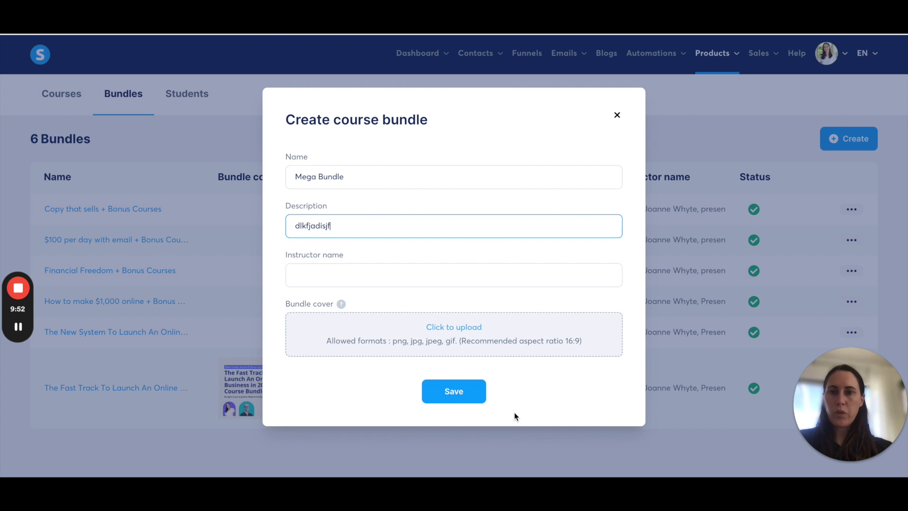
click(470, 387)
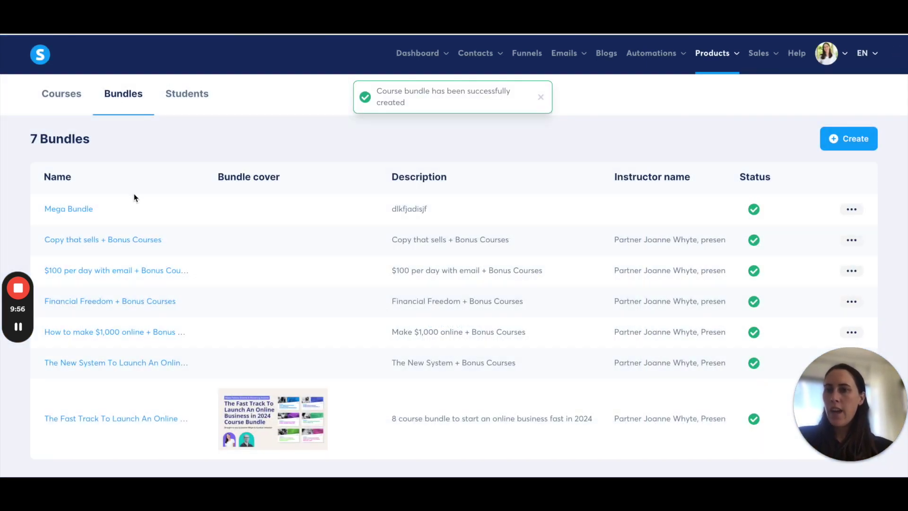
Open Mega Bundle and look at the courses that can be added, without choosing one
click(80, 209)
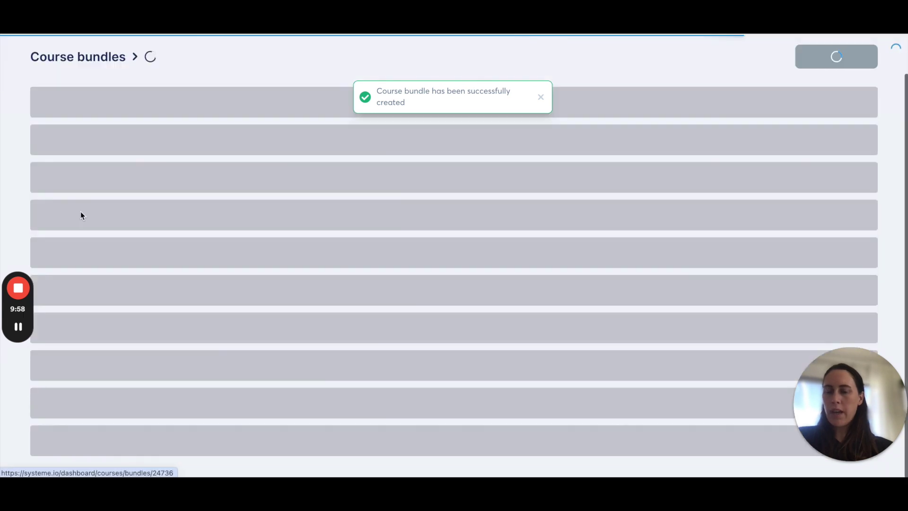
click(473, 322)
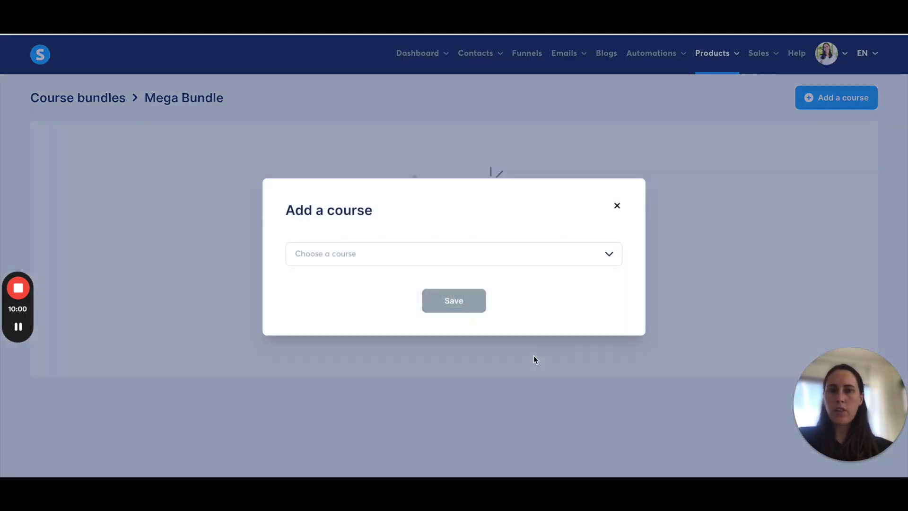
click(563, 255)
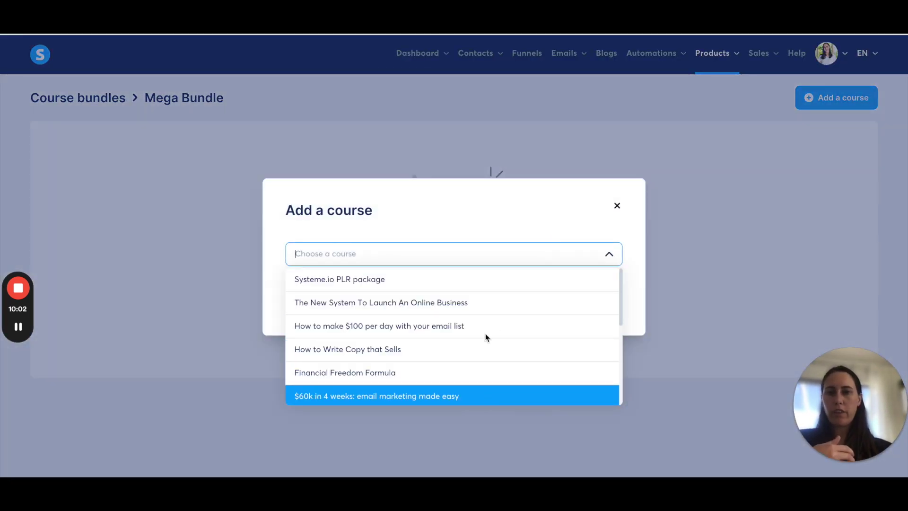
click(582, 142)
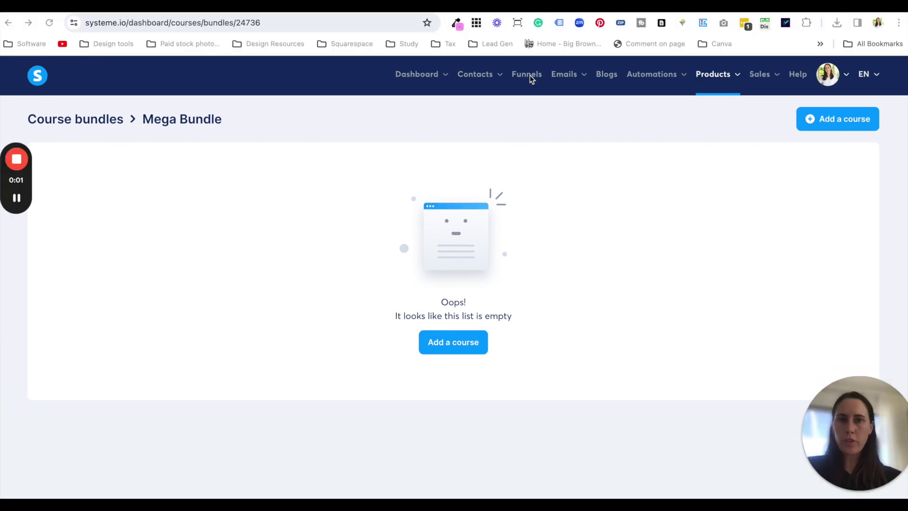
Show 50 funnels per page in the funnels list and open the AffiliateAvenue Funnel Page Template funnel
click(525, 76)
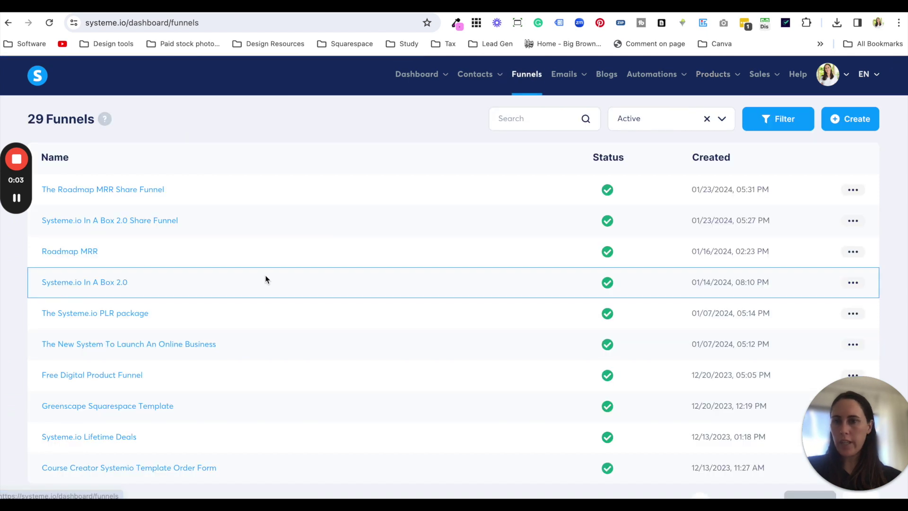
scroll(203, 339, down, 1)
click(749, 479)
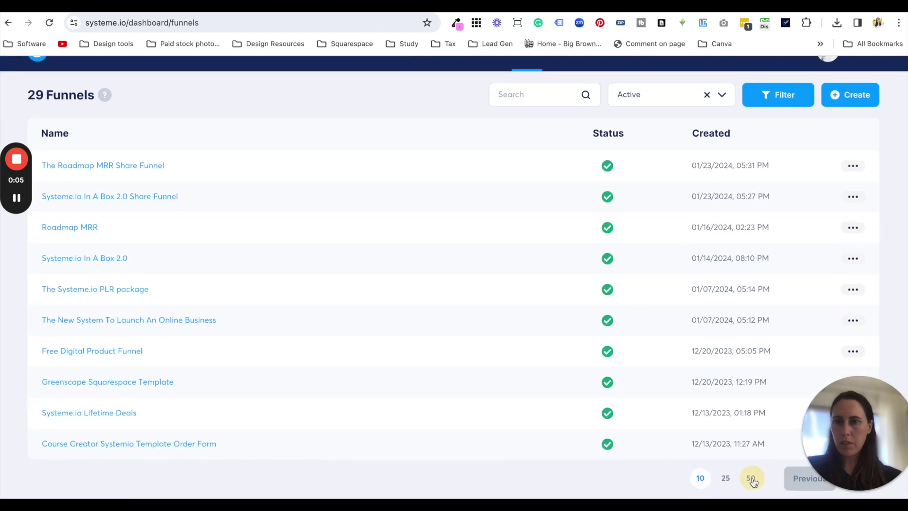
scroll(187, 367, down, 4)
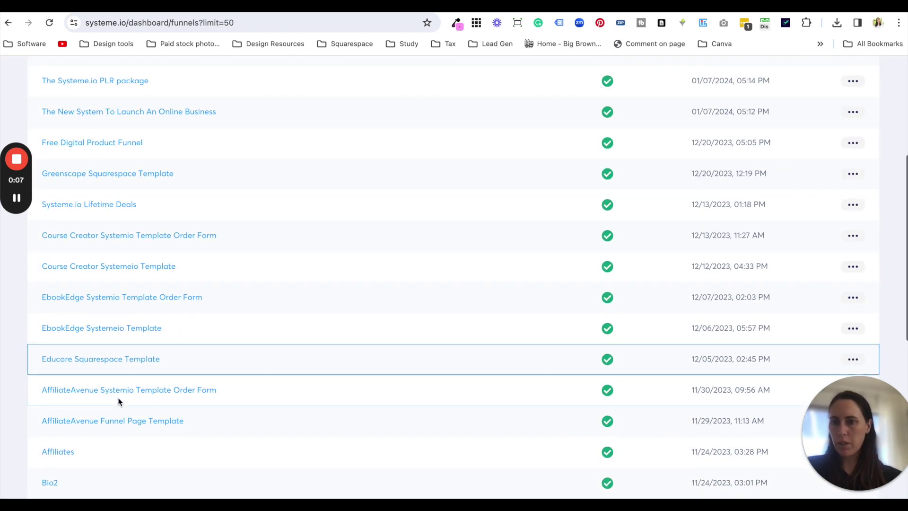
click(125, 421)
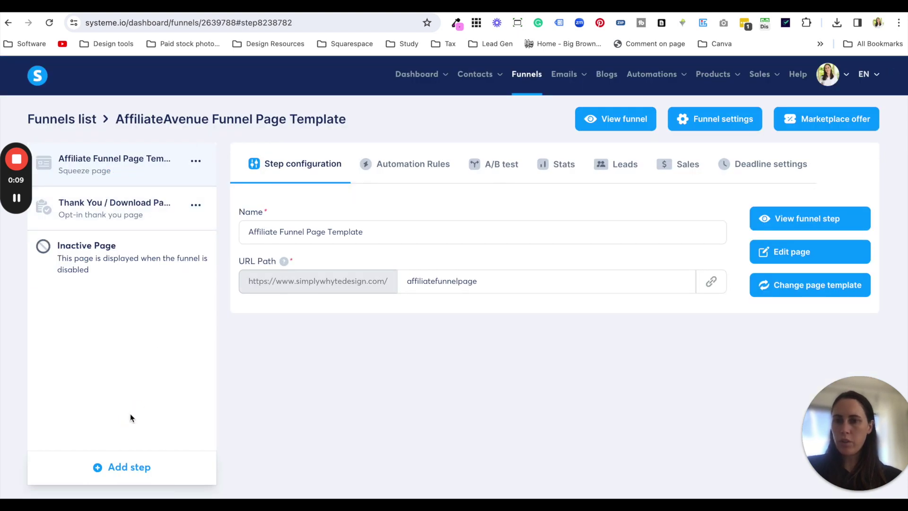
Add a funnel step named mega bundle of type Sales page to the AffiliateAvenue Funnel Page Template funnel
click(126, 467)
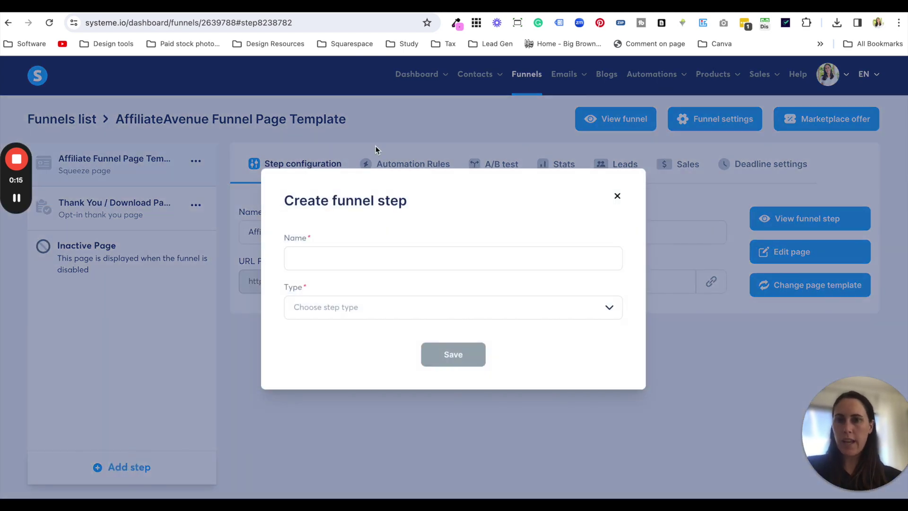
click(379, 247)
text(meg)
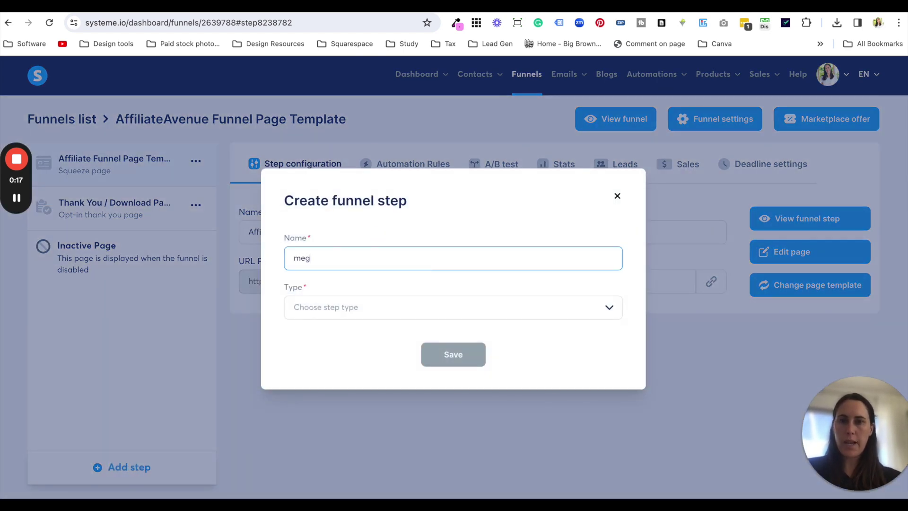
text(a bundle)
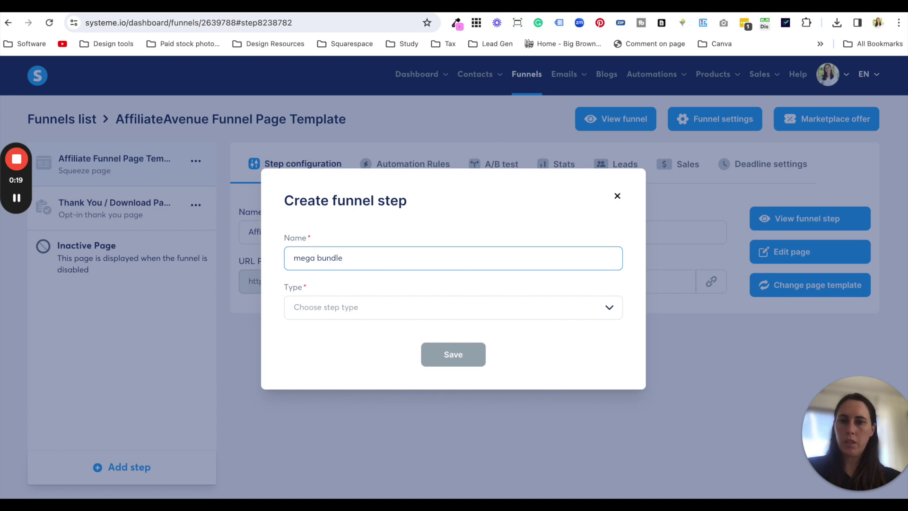
click(438, 308)
text(sa)
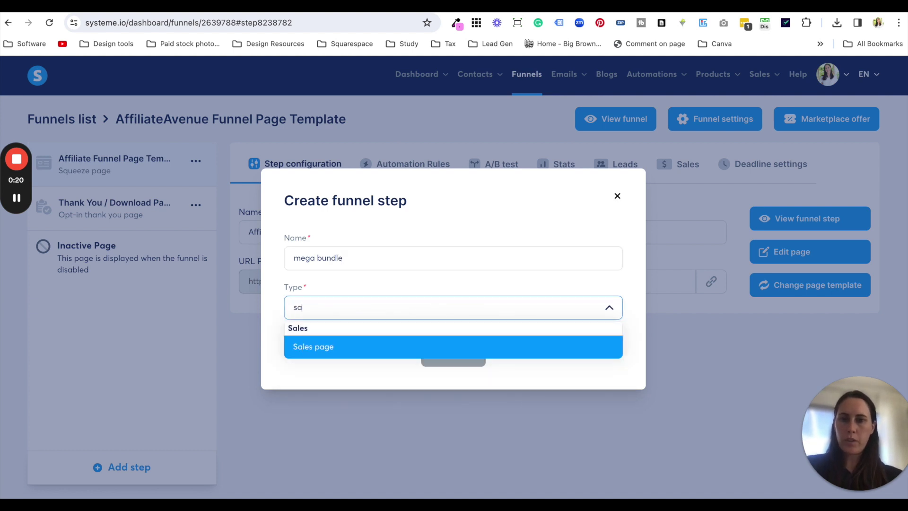
click(401, 345)
click(456, 355)
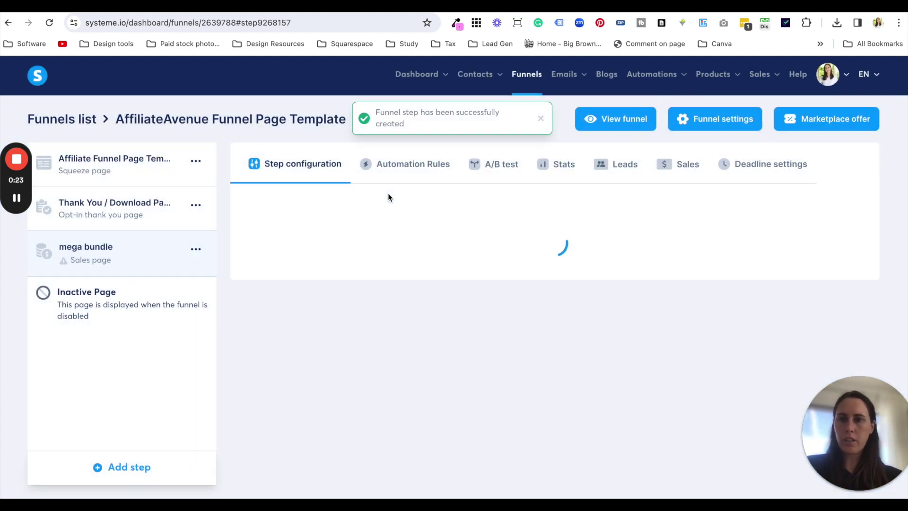
click(196, 248)
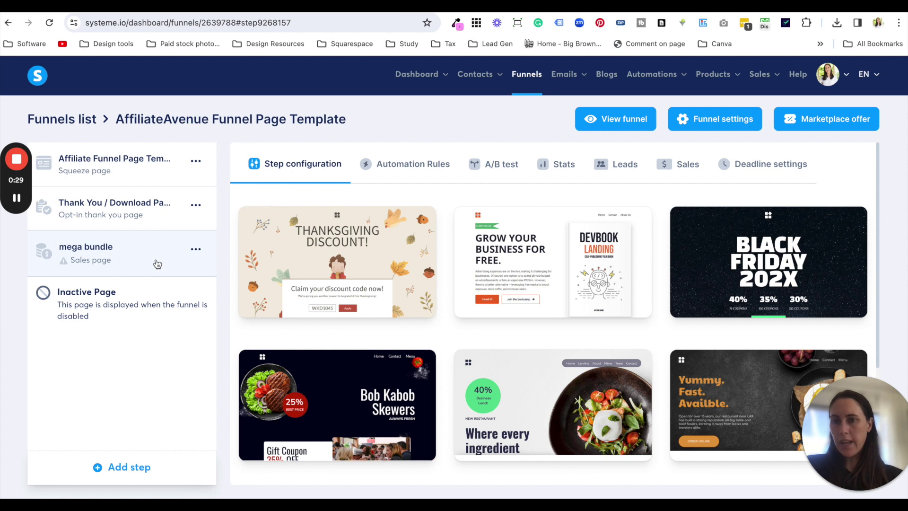
click(139, 468)
click(348, 260)
text(thank)
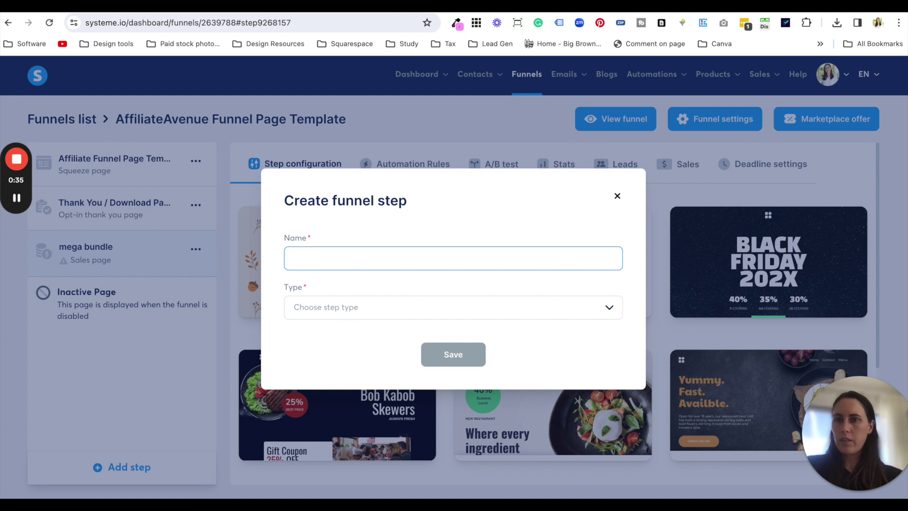
text(Order form)
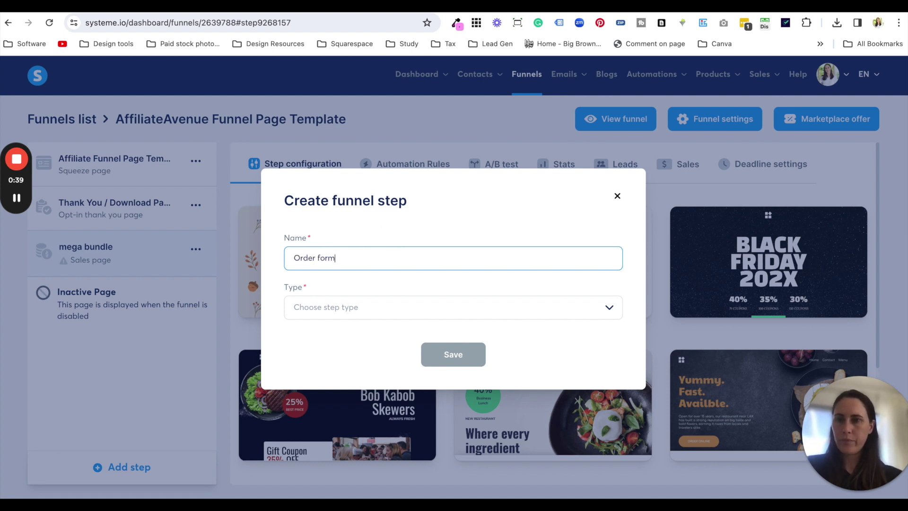
click(617, 195)
Delete the mega bundle sales page step from the funnel and confirm its removal
click(199, 249)
click(158, 298)
click(403, 323)
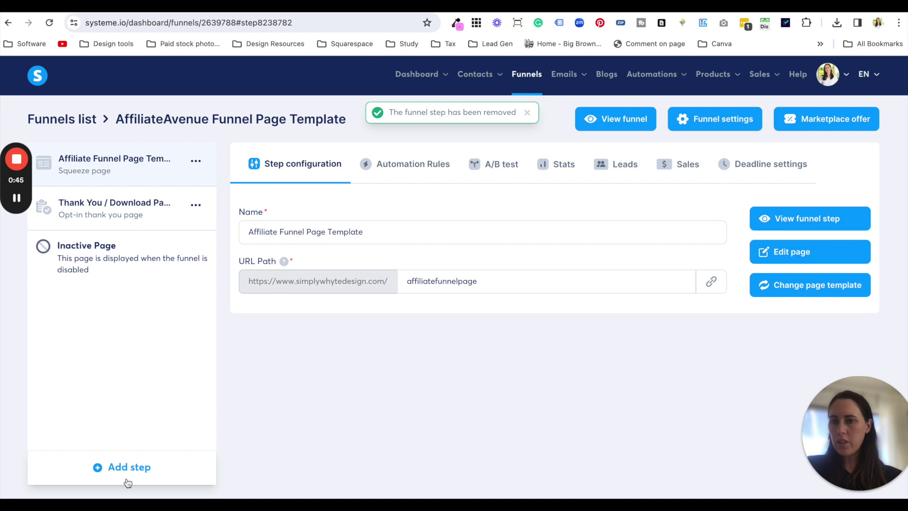
Add a funnel step named Mega Bundle of type Order form to the AffiliateAvenue Funnel Page Template funnel
click(131, 467)
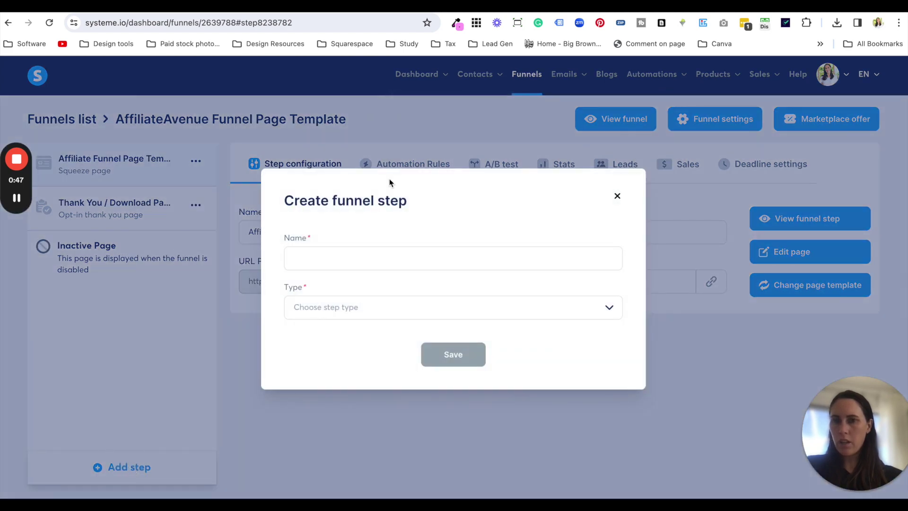
click(402, 250)
text(Mega Budn)
text(le)
key(BackSpace)
key(BackSpace)
key(BackSpace)
key(BackSpace)
text(ndle)
click(444, 303)
text(ord)
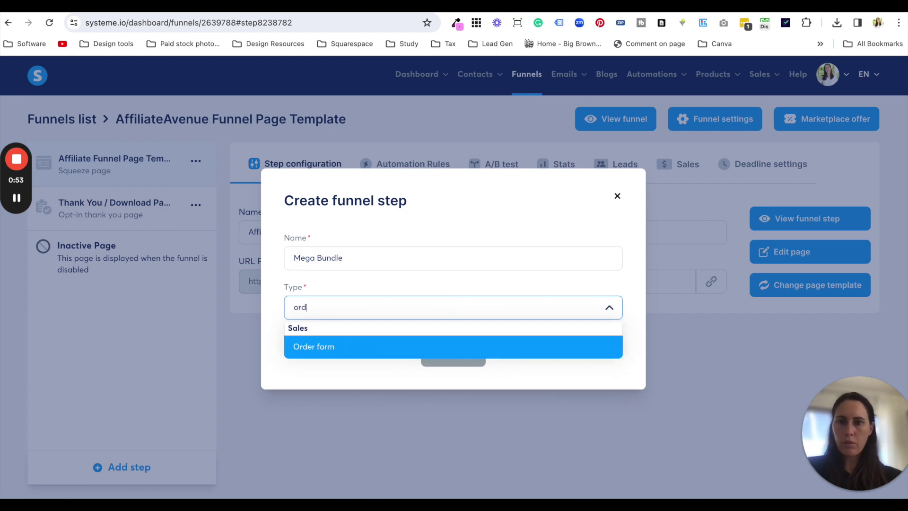
text(er)
click(395, 342)
click(450, 351)
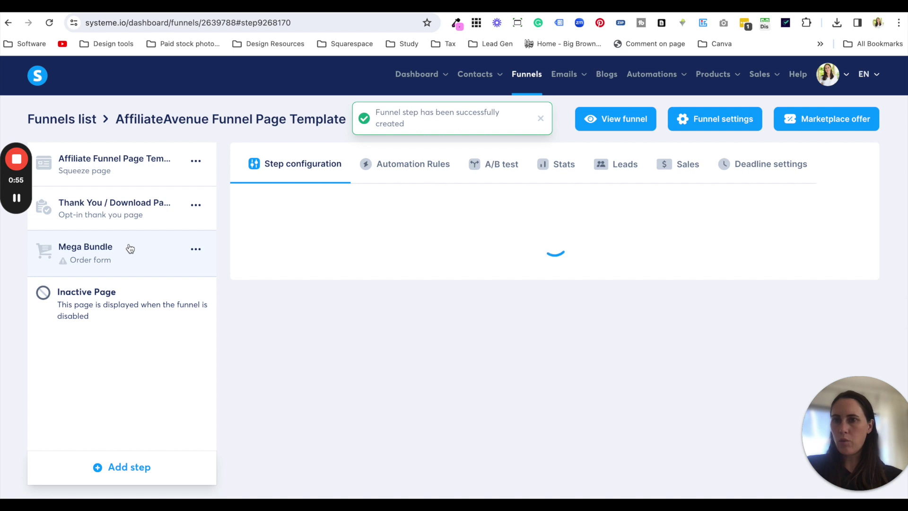
Choose a health and fitness order form template for the Mega Bundle step and open its page for editing
mouse_move(380, 214)
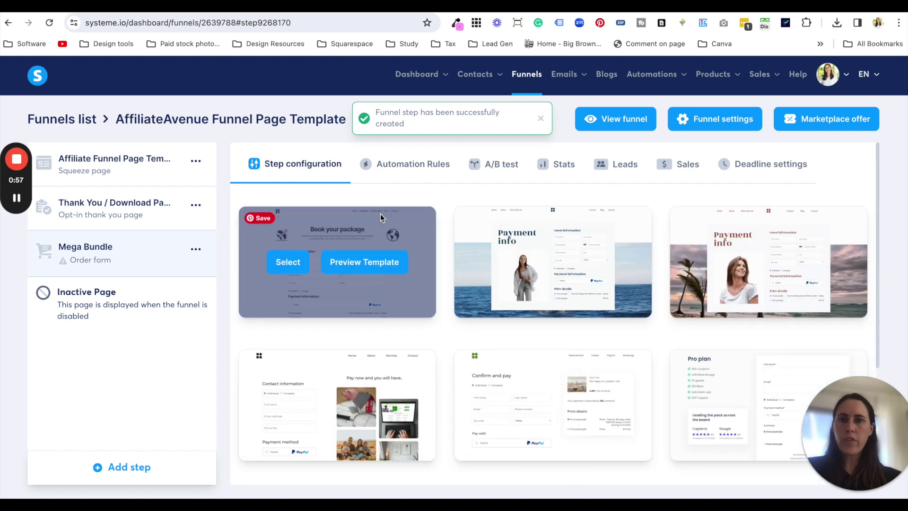
mouse_move(471, 313)
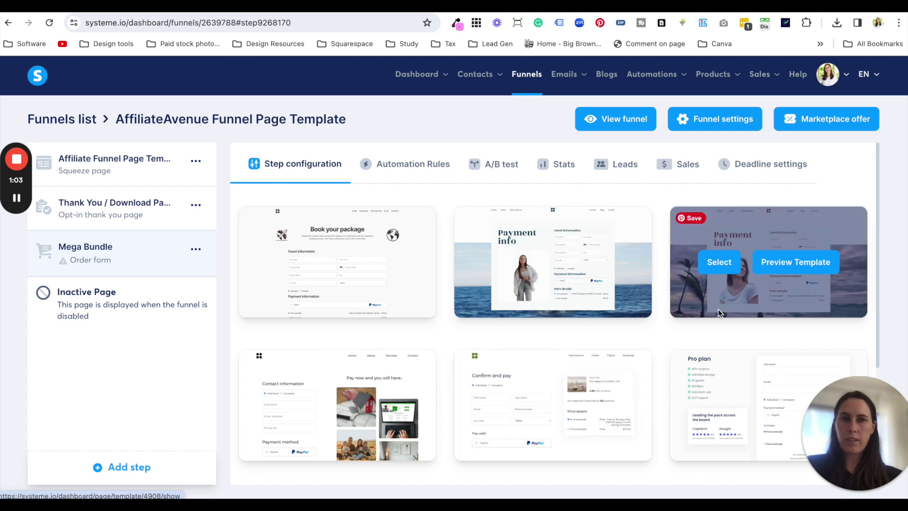
scroll(454, 367, down, 4)
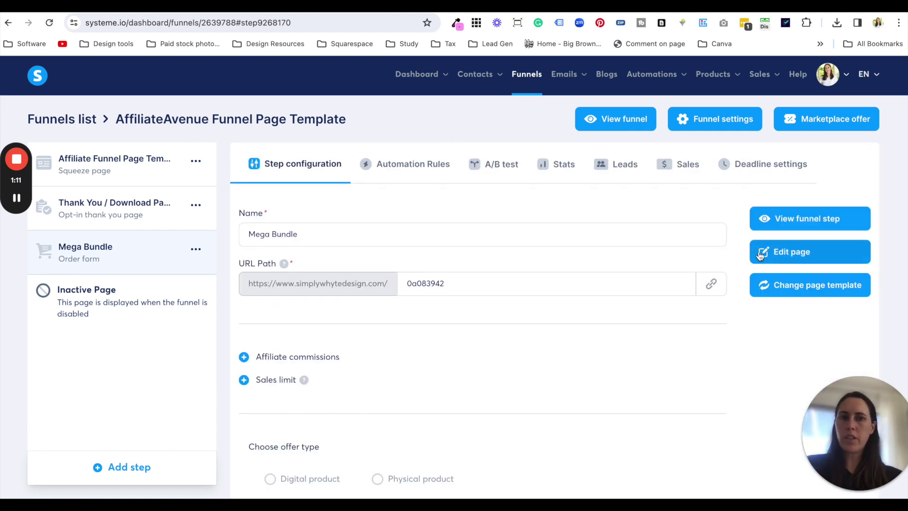
click(781, 252)
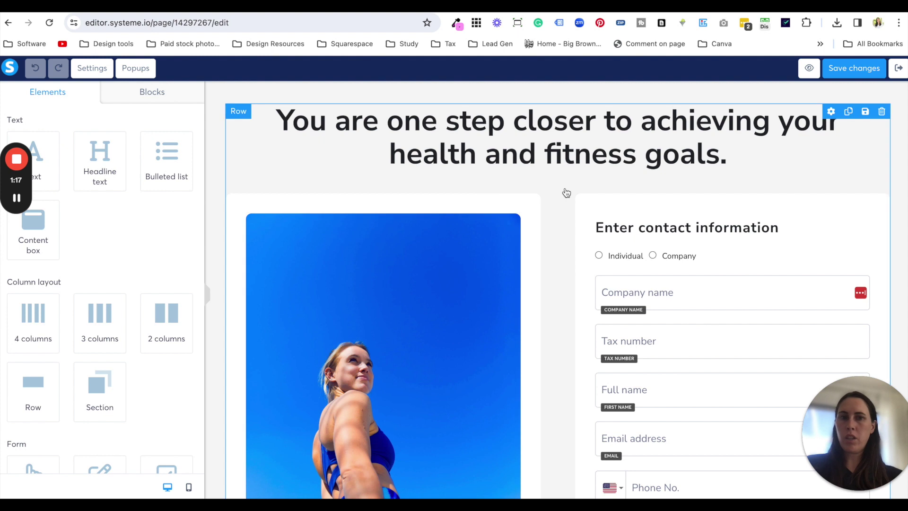
Replace the order page headline with "Mega bundle", save the page changes and exit the page editor
triple_click(559, 148)
text(Mega bundle)
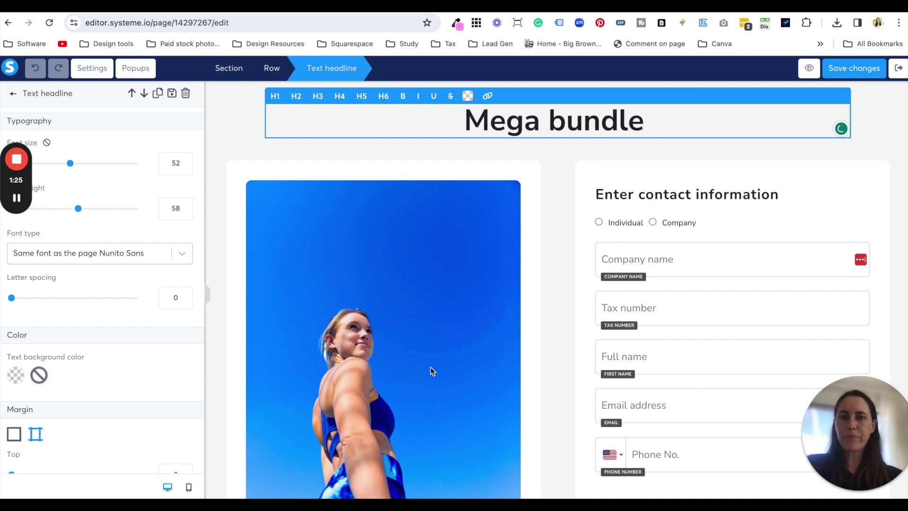
click(471, 279)
scroll(452, 290, down, 2)
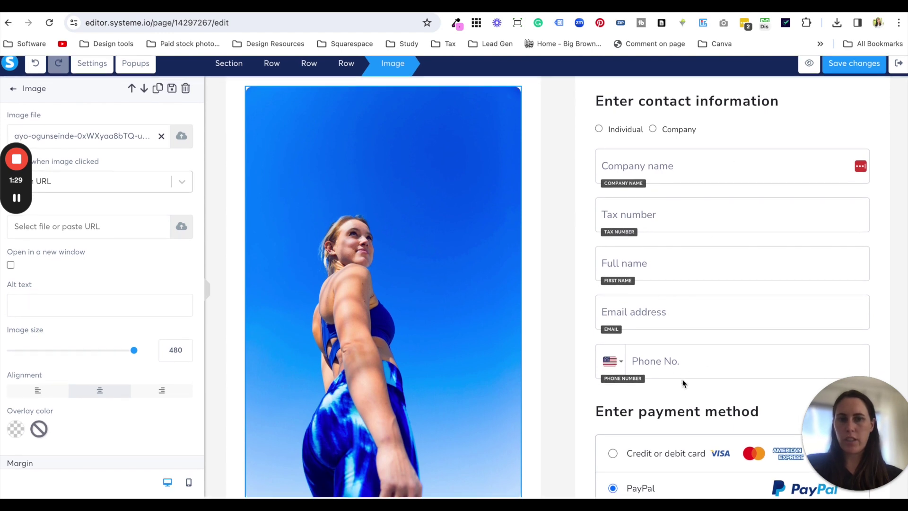
click(689, 345)
scroll(690, 345, down, 5)
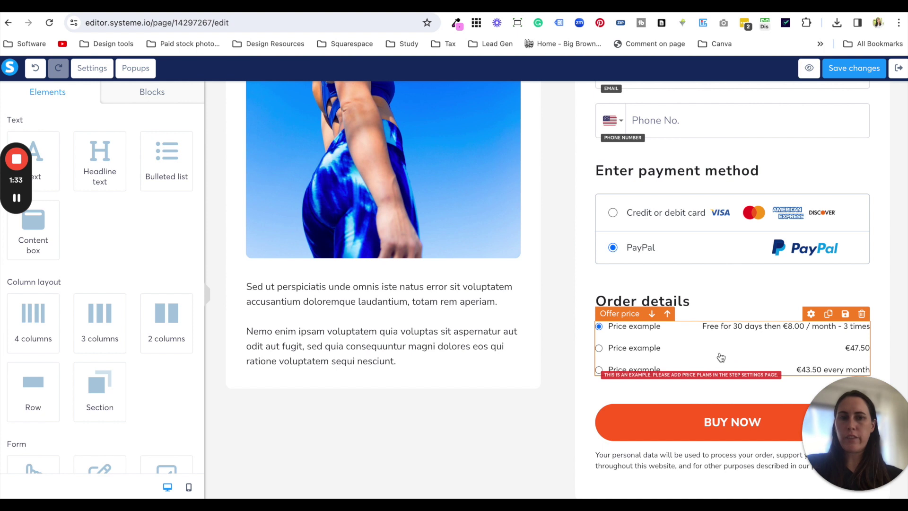
click(864, 70)
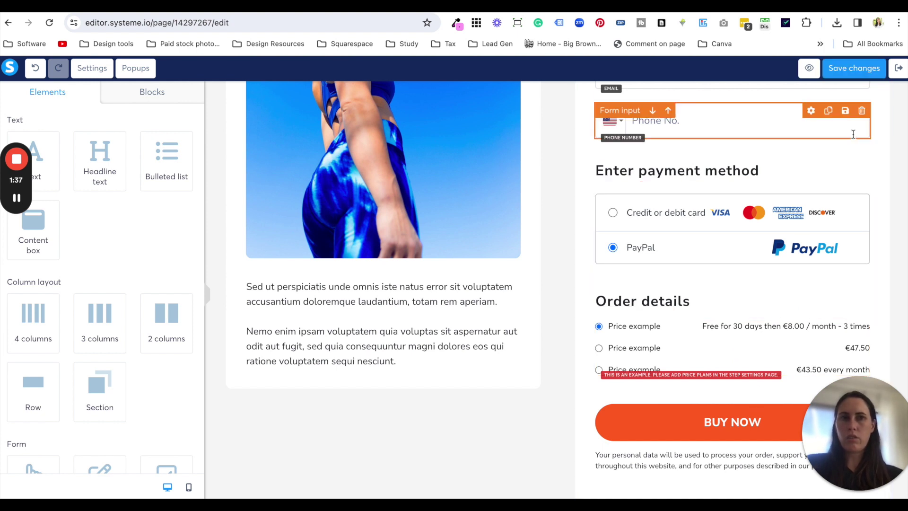
click(899, 69)
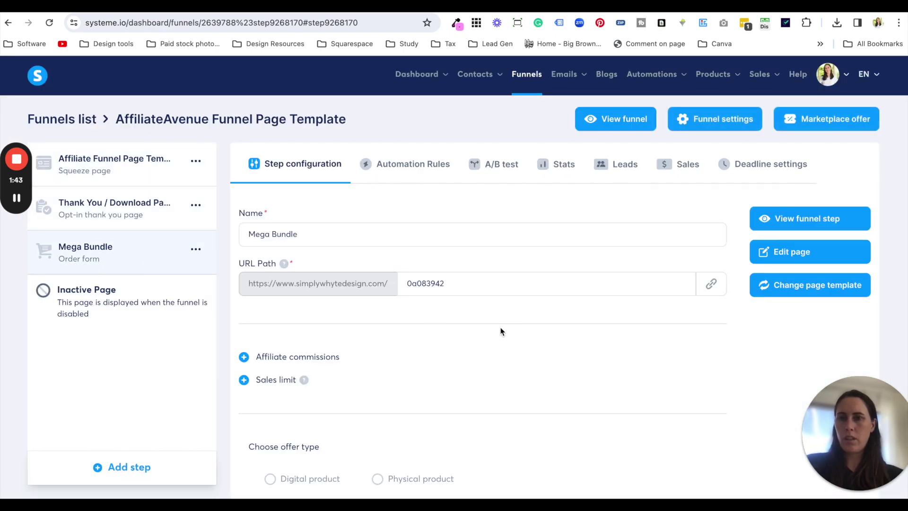
Set the offer type of the Mega Bundle order form to Digital product
scroll(493, 308, down, 2)
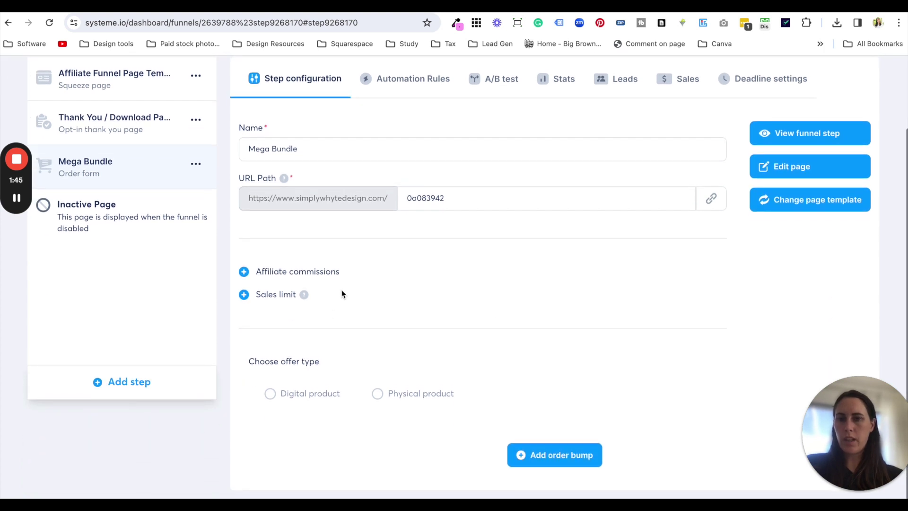
click(273, 400)
scroll(466, 390, down, 5)
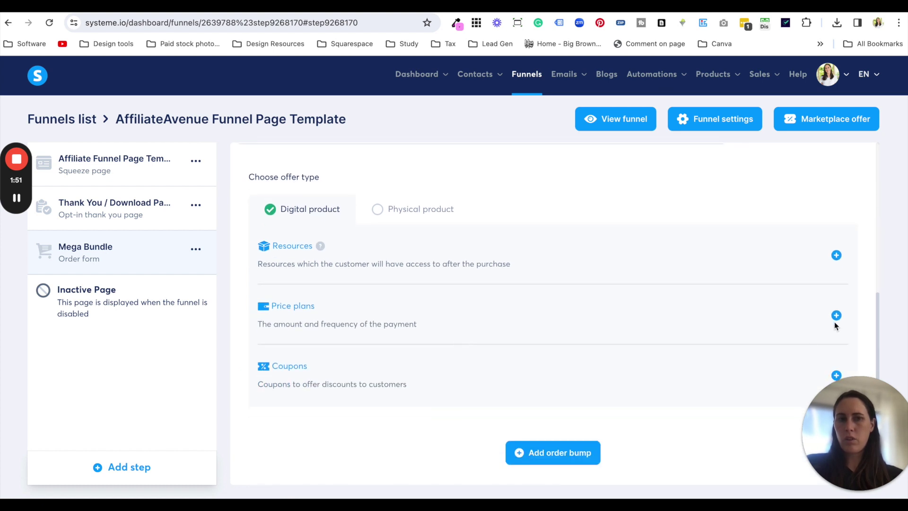
Add a One-time payment price plan entry to the offer and choose the existing plan Bundle Deal DP $17
click(836, 315)
click(404, 368)
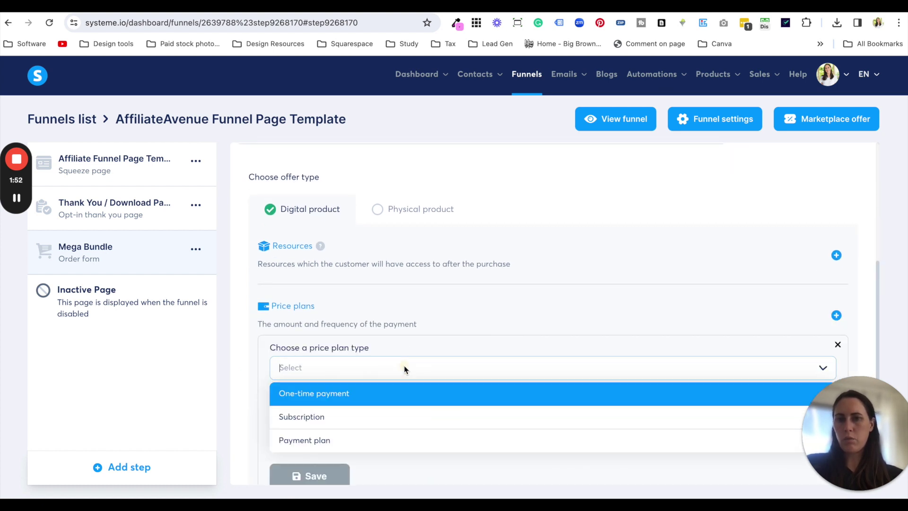
click(393, 392)
scroll(392, 396, down, 2)
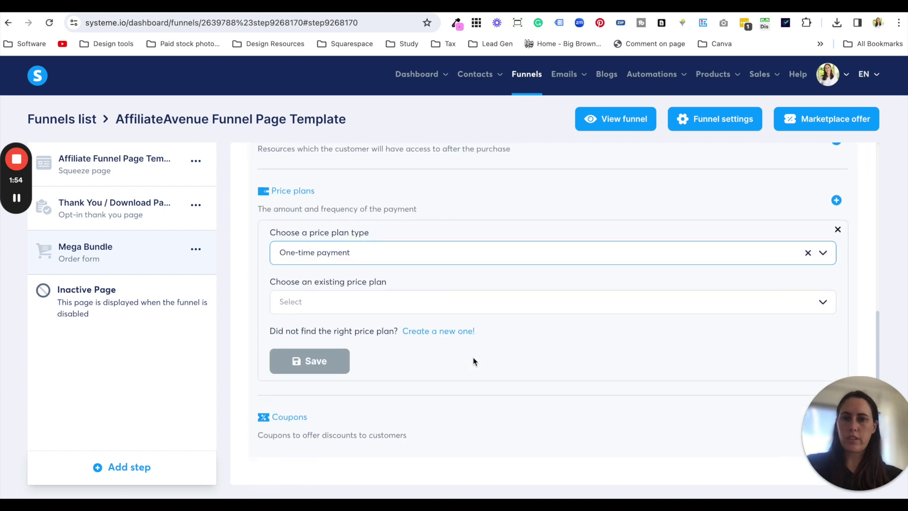
click(490, 300)
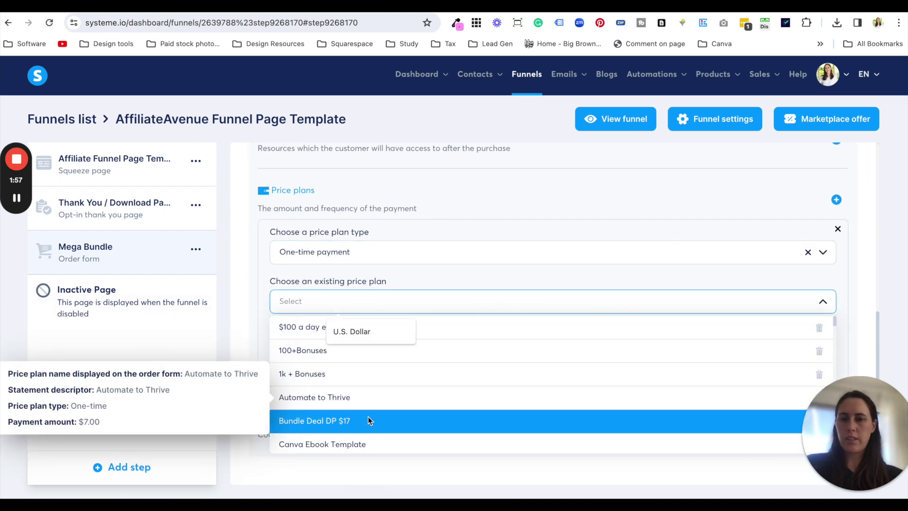
click(368, 416)
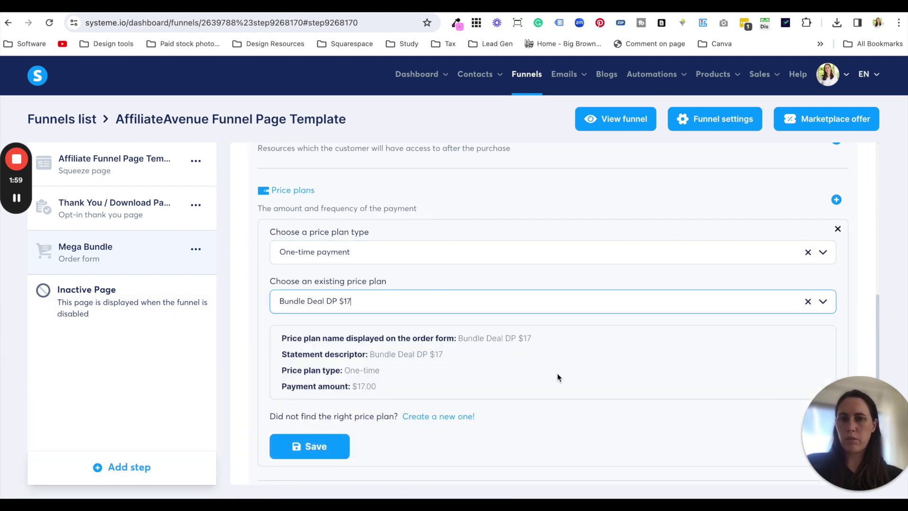
click(321, 446)
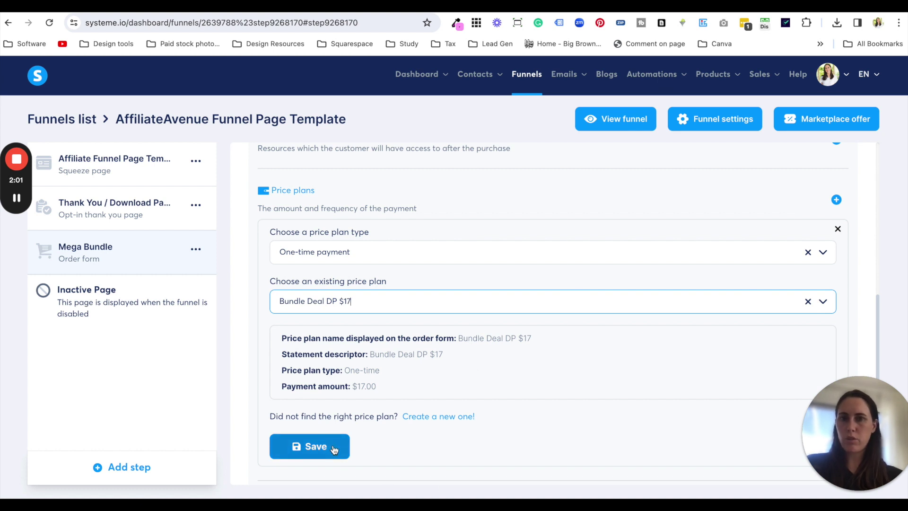
Discard the unsaved price plan entry from the Mega Bundle offer
scroll(486, 435, down, 1)
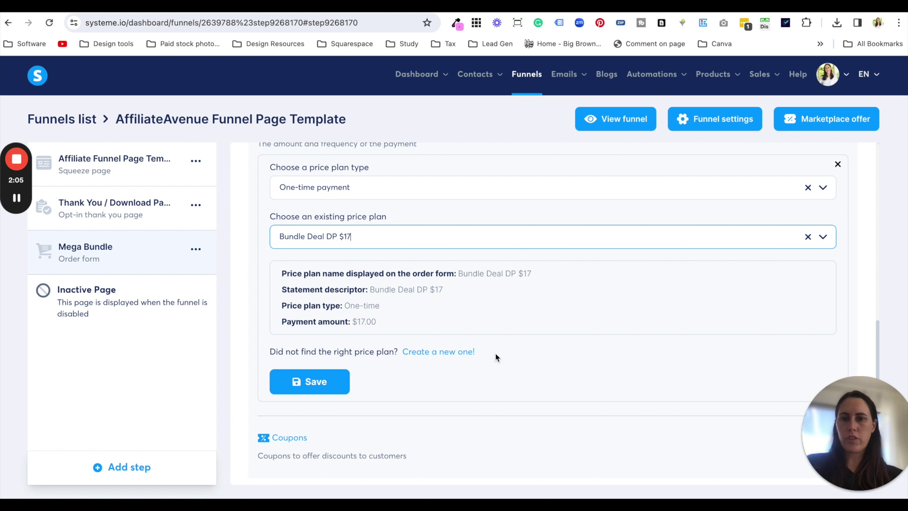
scroll(545, 356, up, 3)
scroll(546, 357, up, 1)
scroll(620, 355, down, 1)
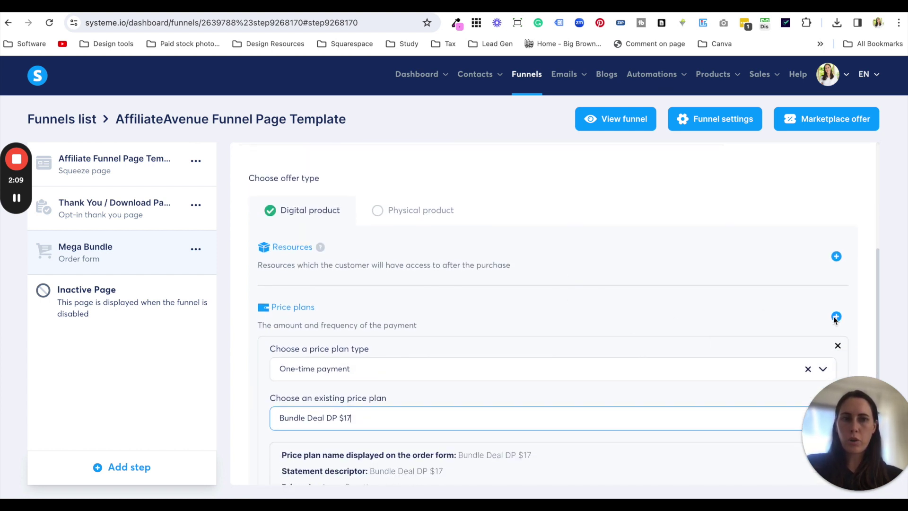
click(837, 345)
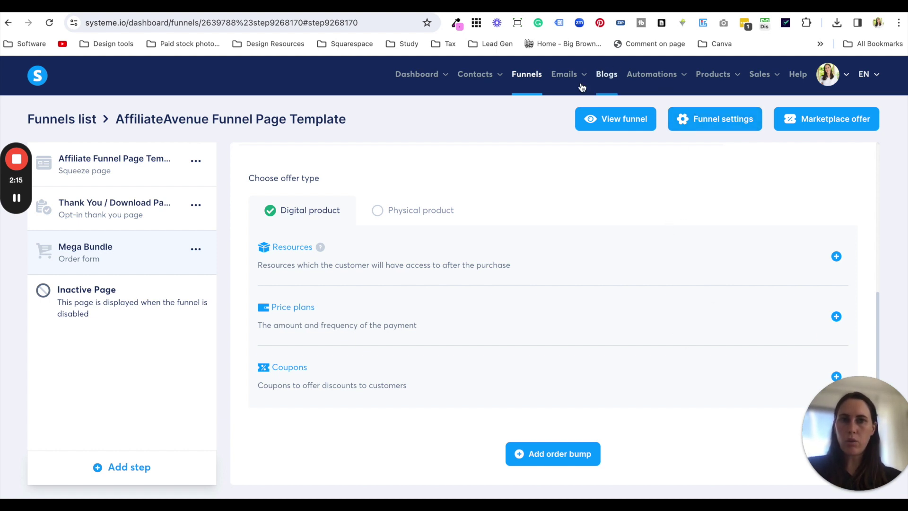
Add a resource entry to the digital product offer and look at the resource types without choosing one
mouse_move(723, 86)
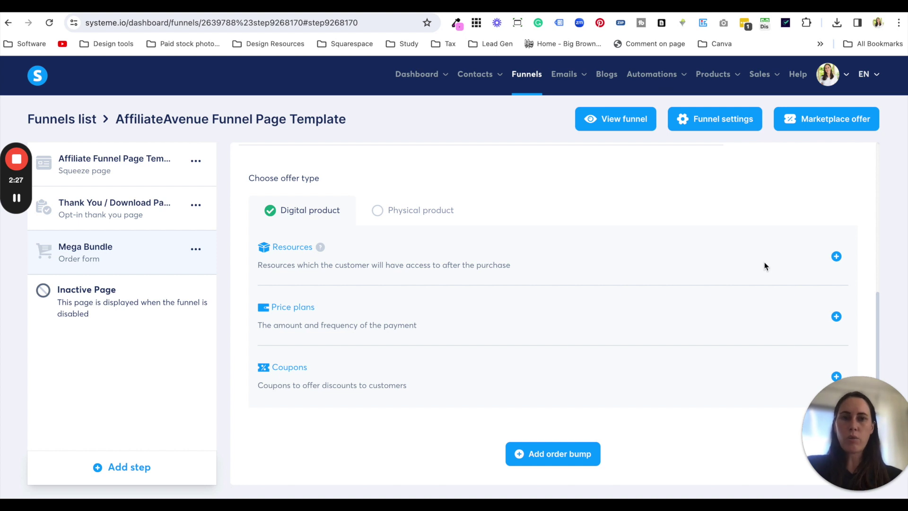
click(836, 257)
click(613, 294)
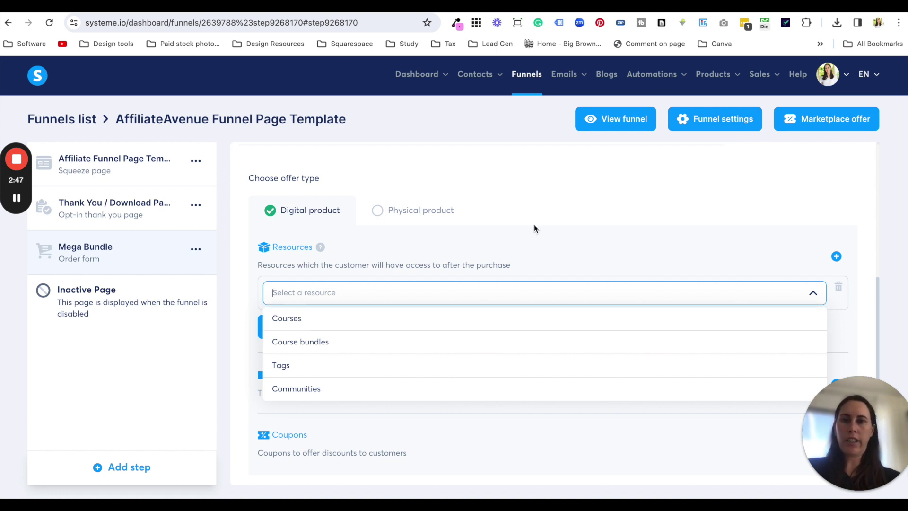
click(523, 196)
click(538, 291)
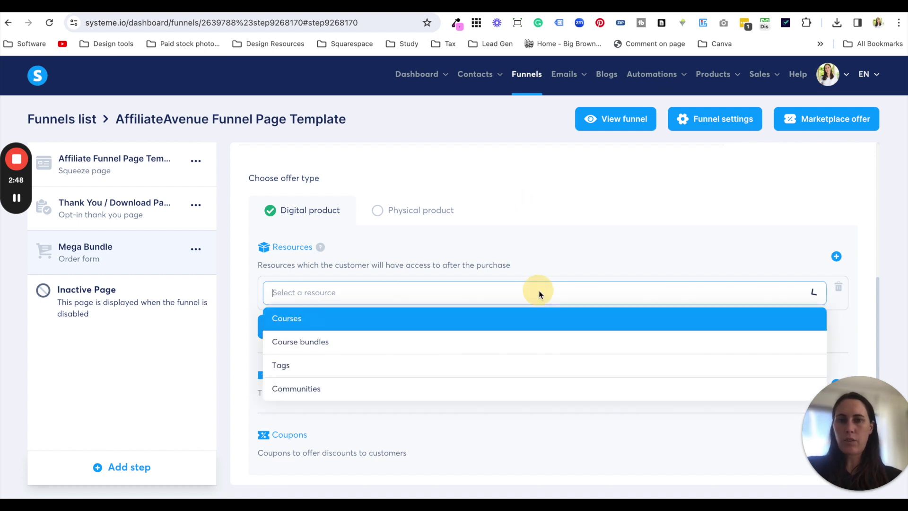
click(520, 217)
Create an automation rule with the New sale trigger for the Mega Bundle order form and open it
scroll(529, 260, up, 1)
scroll(529, 260, up, 5)
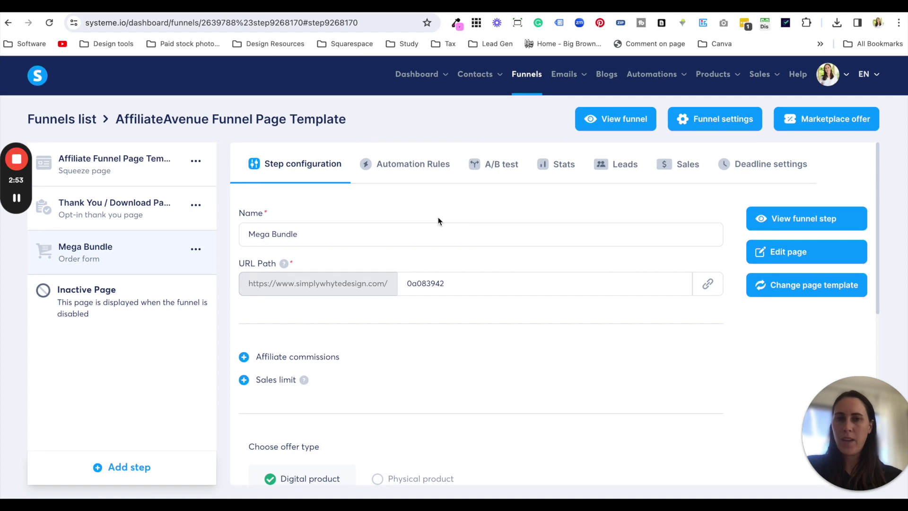
click(411, 161)
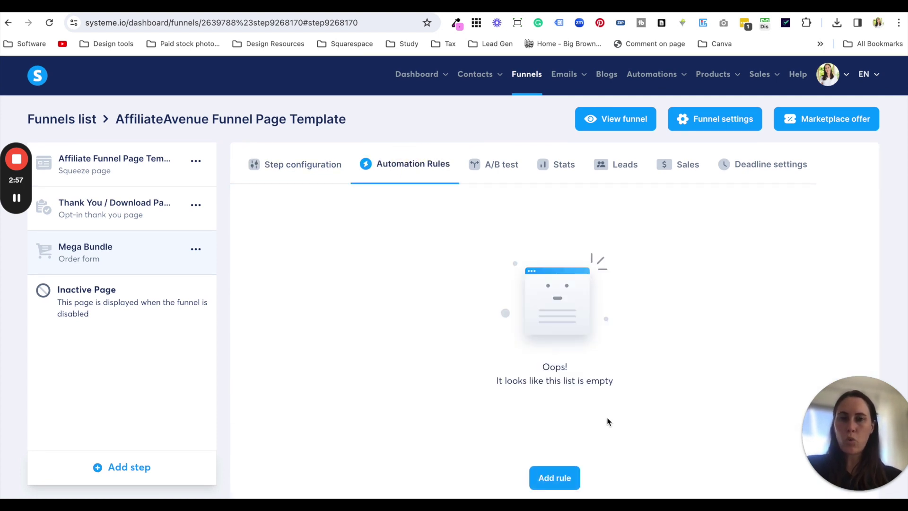
click(565, 471)
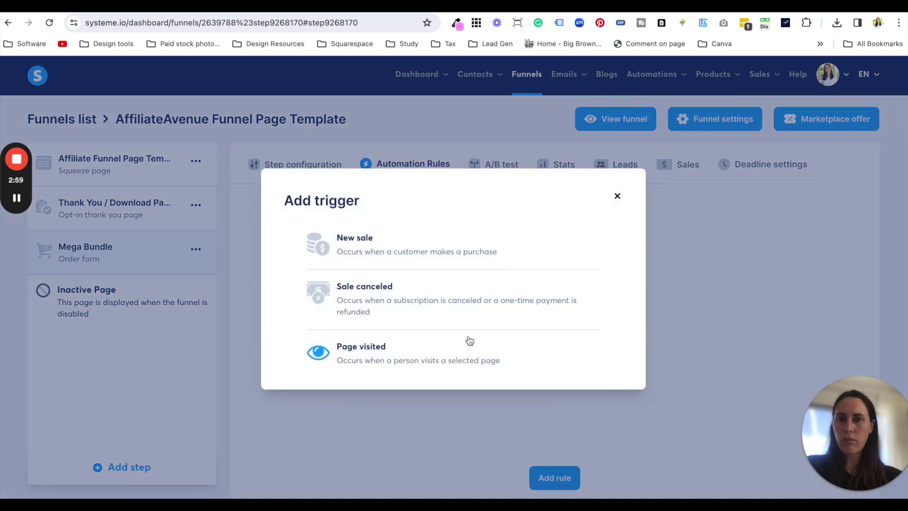
click(548, 248)
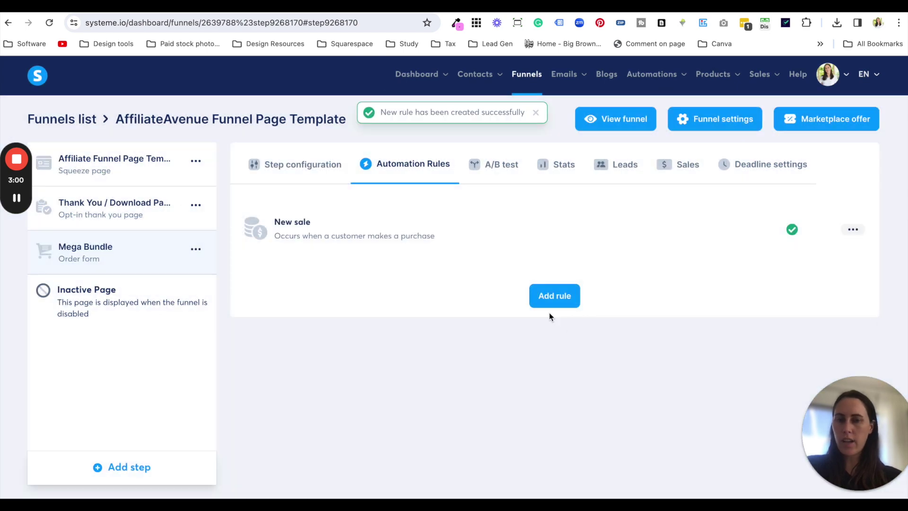
click(734, 234)
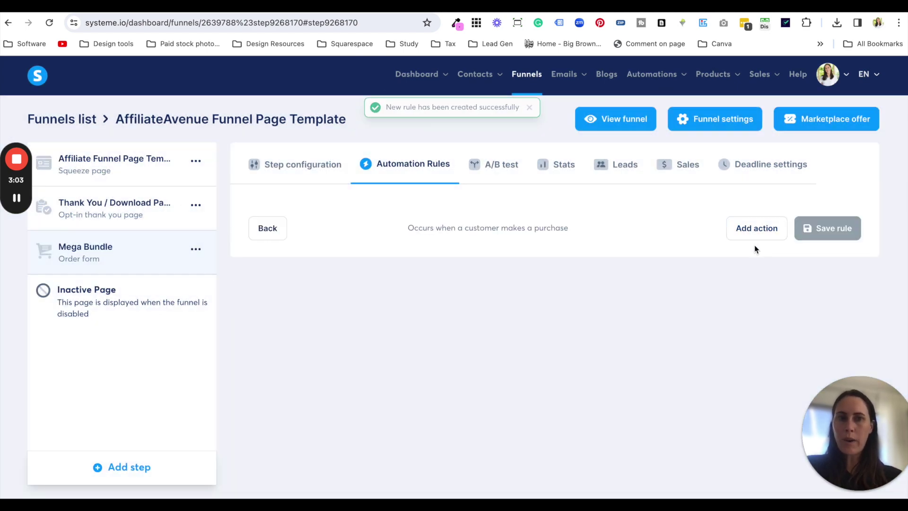
Give the New sale rule an Add a tag action and look through the tags without choosing one
click(752, 229)
click(404, 275)
click(632, 277)
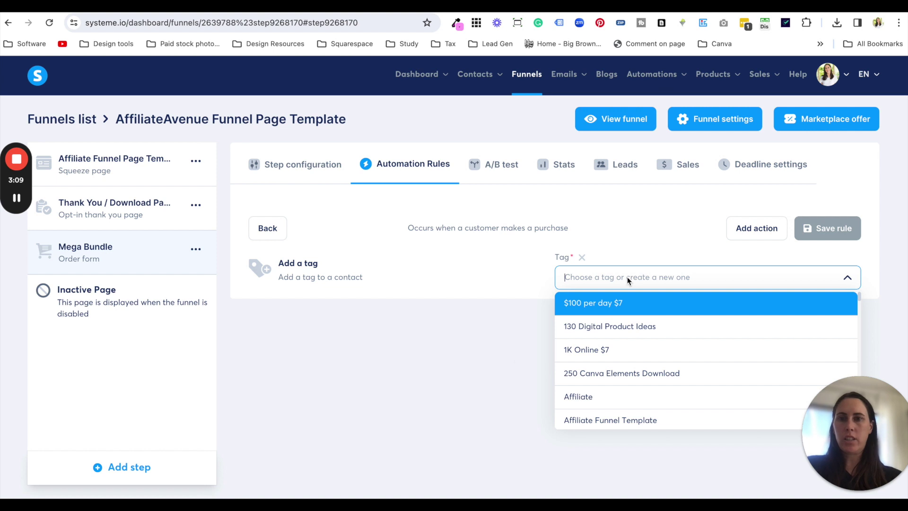
click(515, 359)
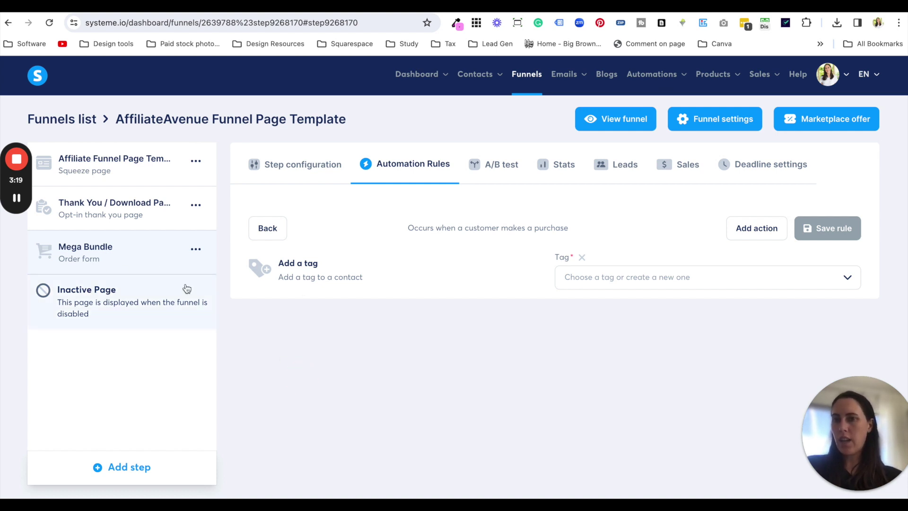
Add a funnel step named "Thank you mega bundle" with the Sales type Thank you page
click(135, 470)
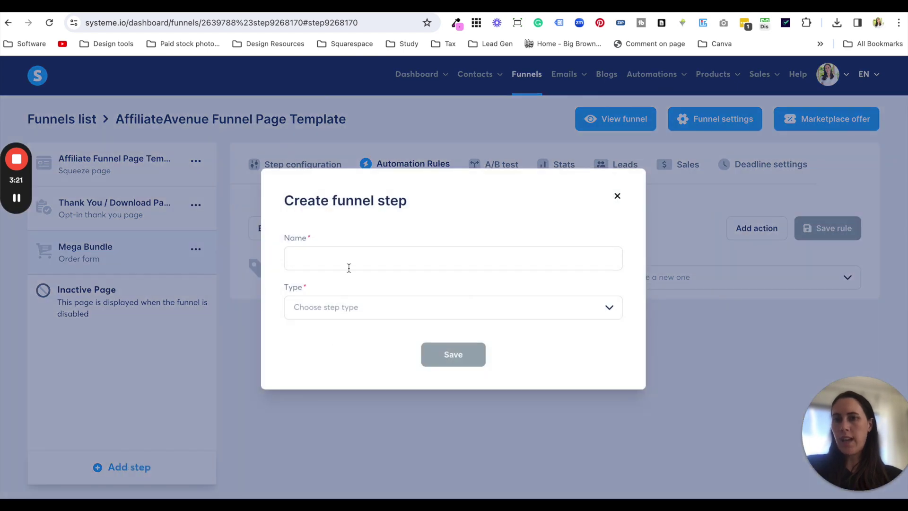
click(361, 259)
text(Thank you mega)
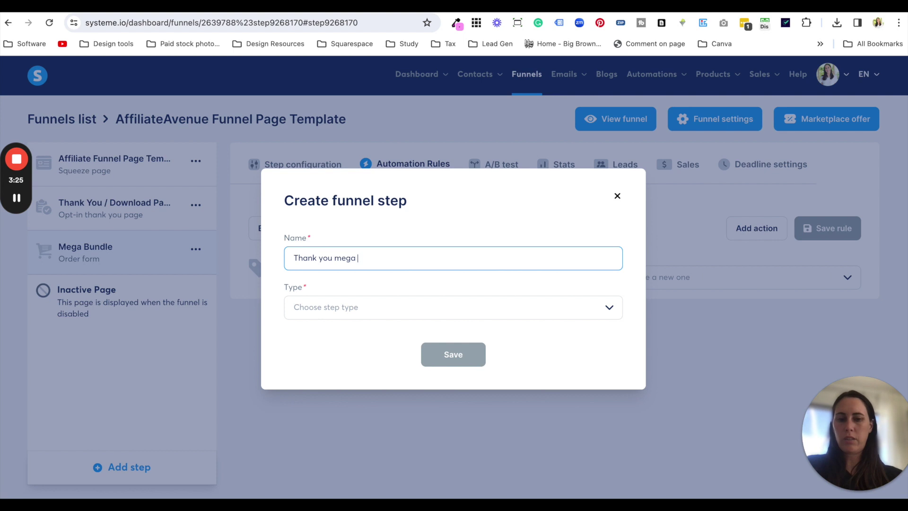
text( bundle)
click(422, 307)
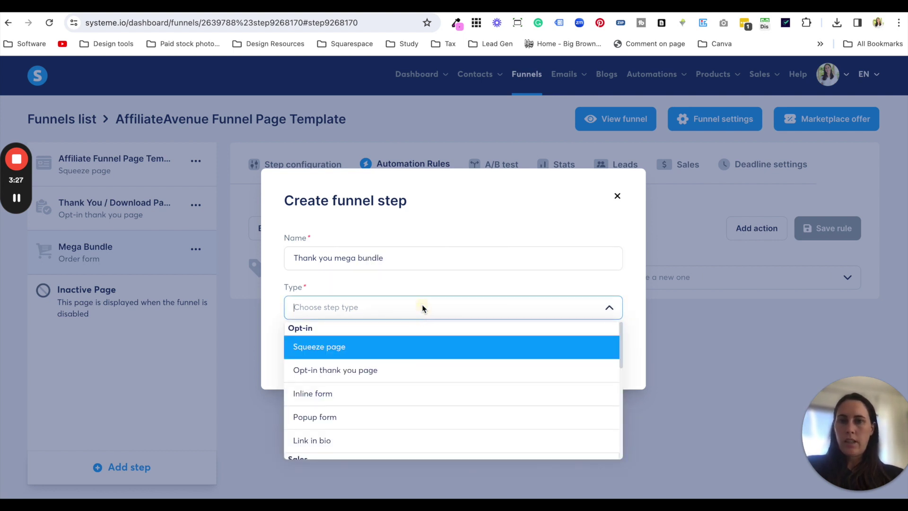
scroll(427, 401, down, 2)
scroll(428, 402, down, 3)
scroll(427, 402, up, 5)
text(thank)
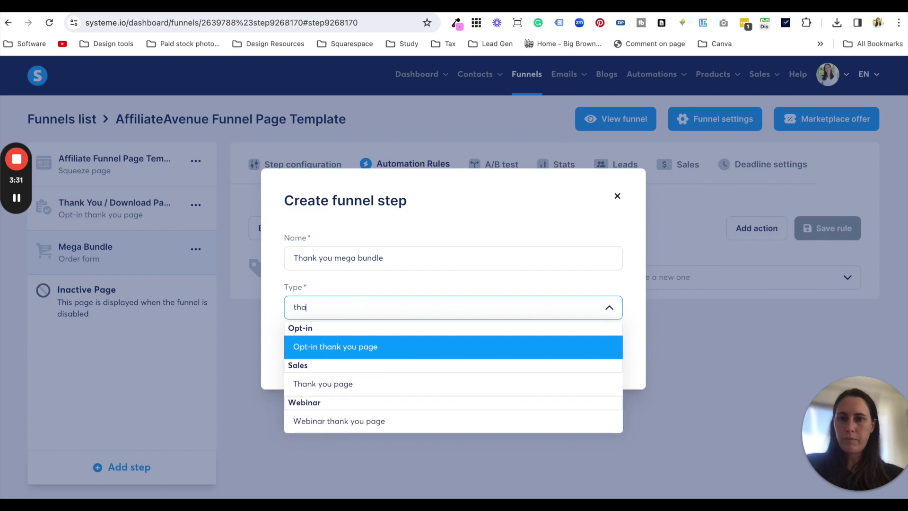
click(370, 384)
click(449, 357)
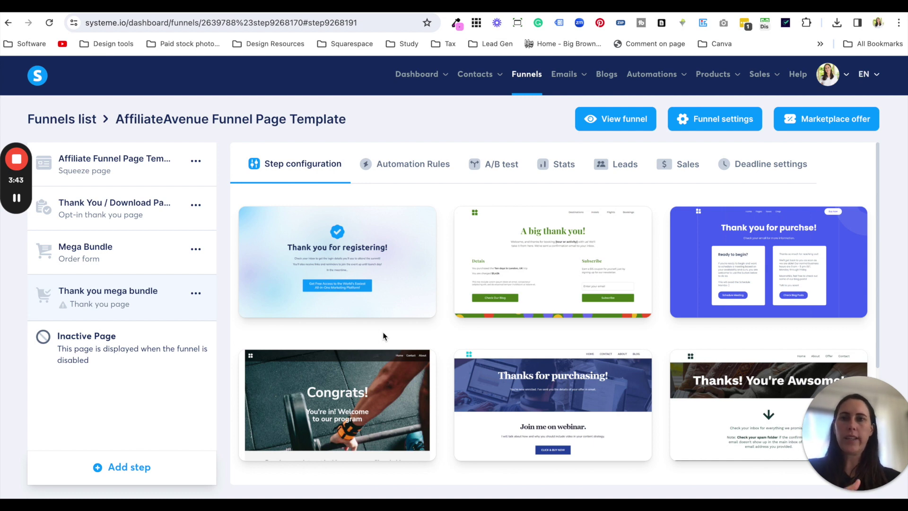
Switch to the published affiliate funnel page and look through its sections down to Software
click(483, 14)
scroll(515, 276, down, 20)
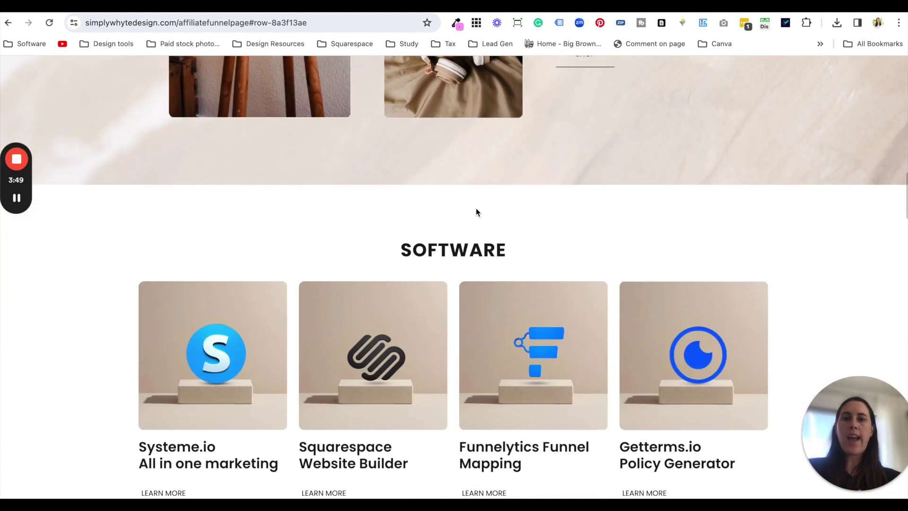
scroll(476, 208, up, 20)
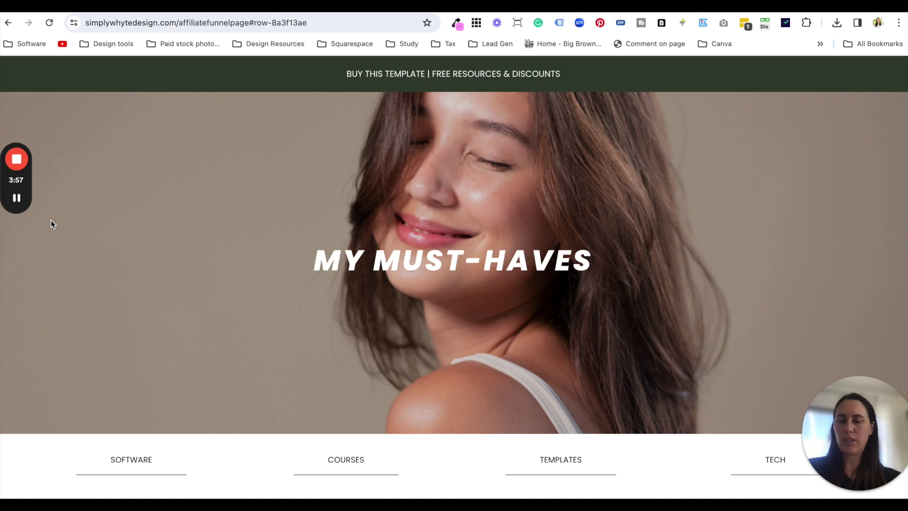
Switch to the Canva whiteboard and examine the Mega Bundle diagram with its delivery options, digital products, funnel links and affiliate links
mouse_move(19, 194)
key(ctrl+Tab)
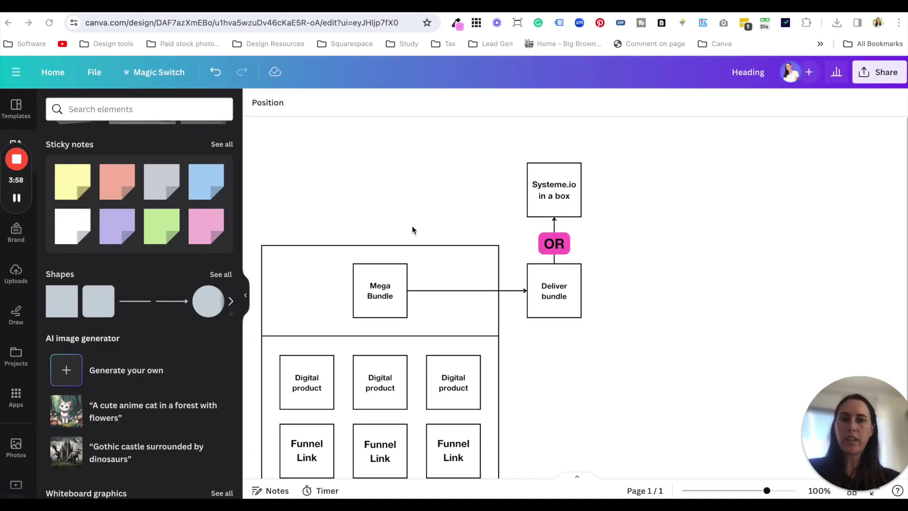
scroll(392, 293, down, 1)
scroll(391, 293, down, 2)
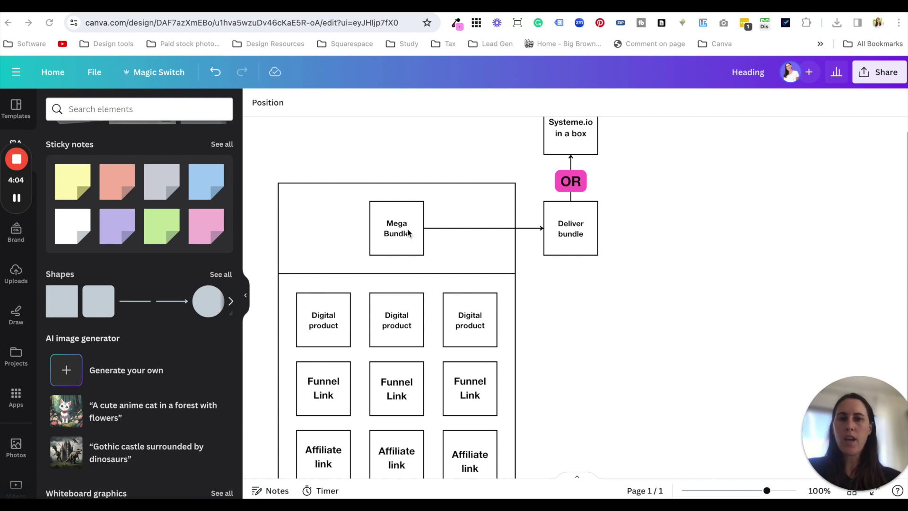
scroll(409, 230, up, 2)
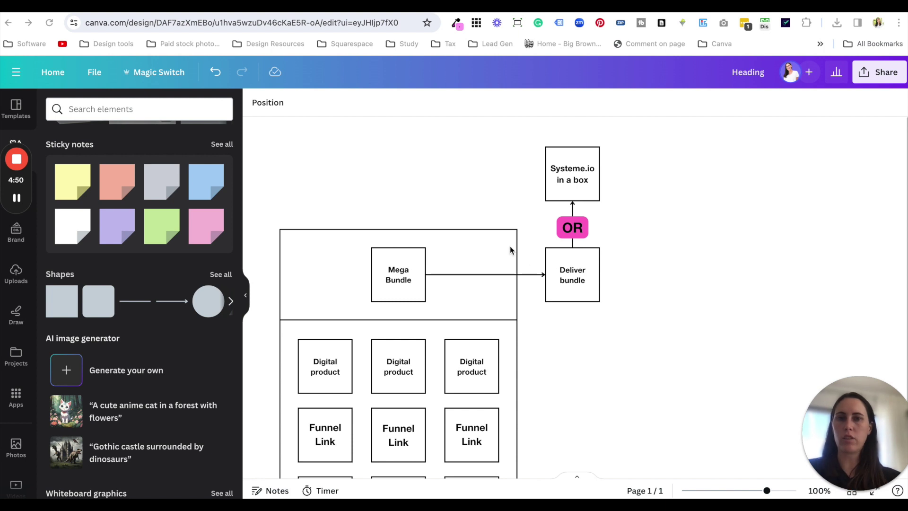
scroll(388, 281, down, 2)
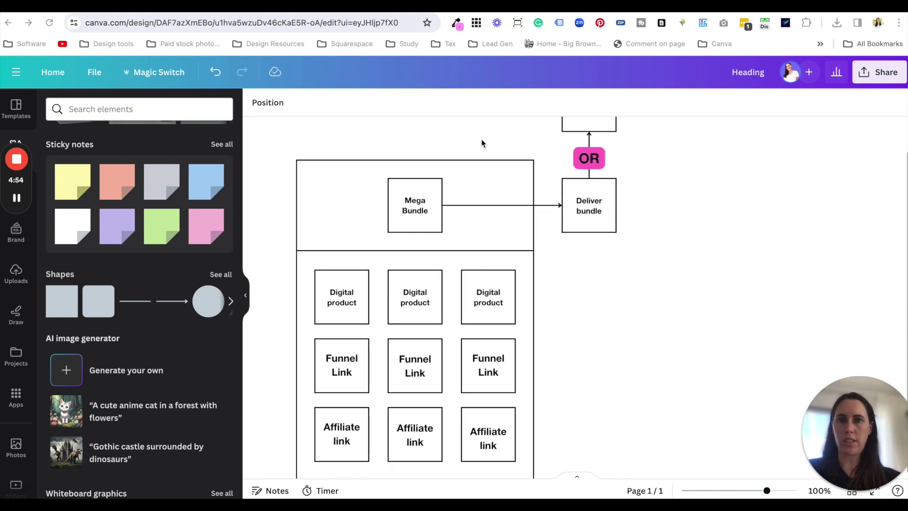
Return to the published affiliate funnel page and skim its featured, promoted and software sections
click(482, 6)
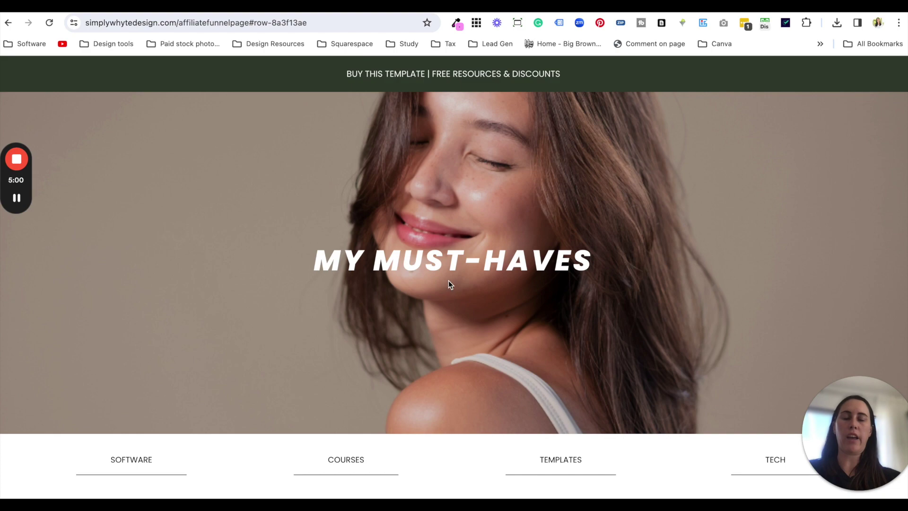
scroll(457, 257, down, 20)
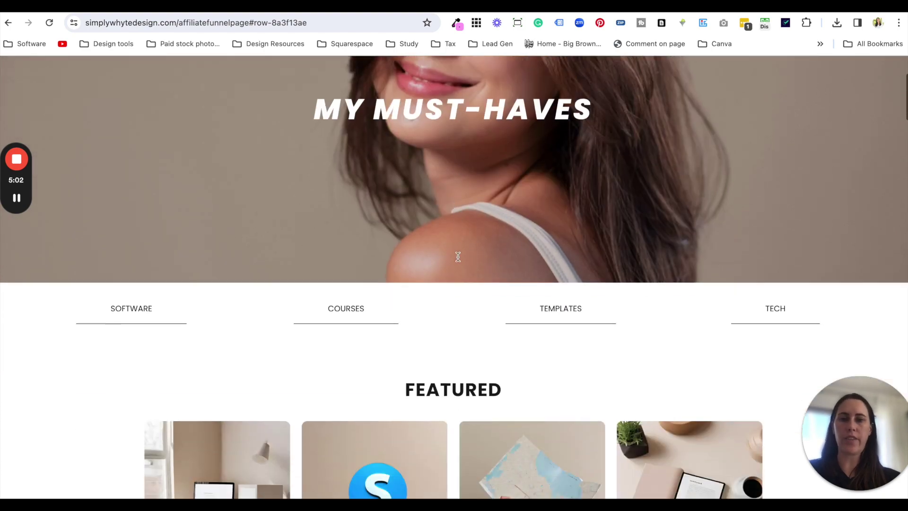
scroll(458, 257, up, 20)
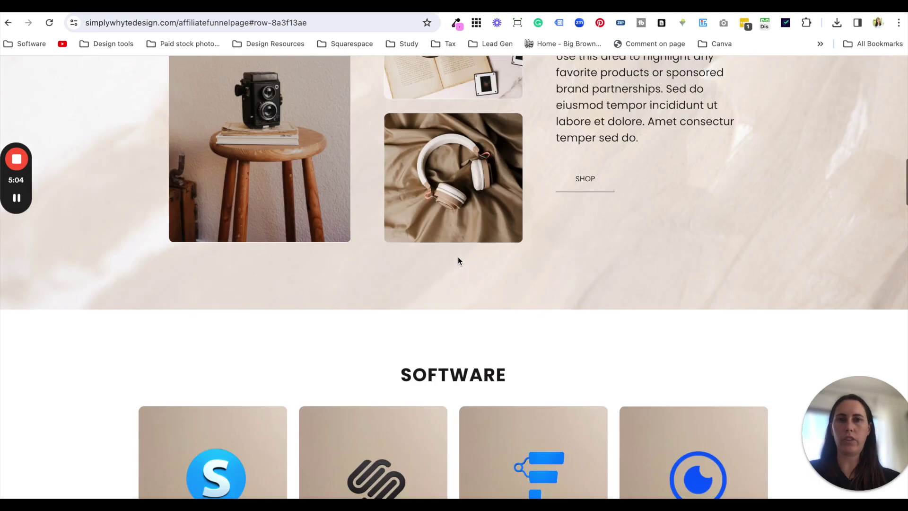
Switch back to Systeme.io and open the Systeme.io In A Box 2.0 funnel from the funnels list
click(400, 12)
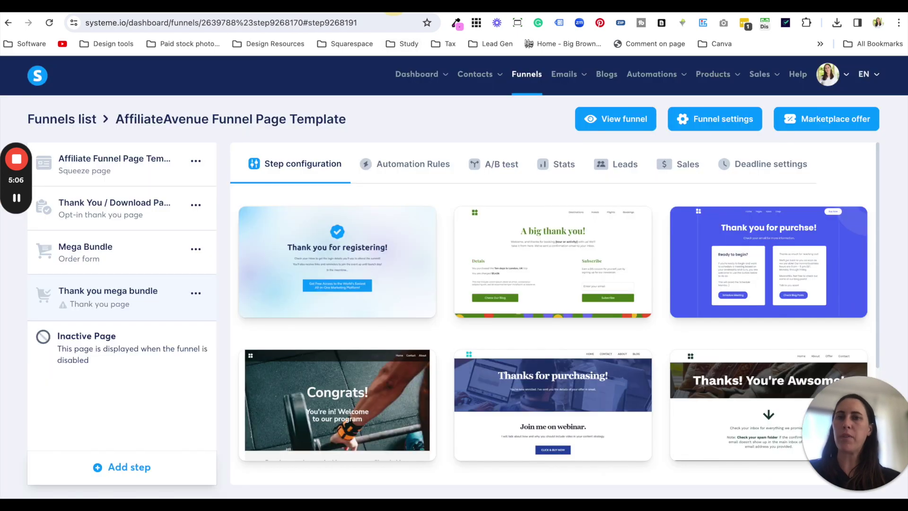
click(527, 79)
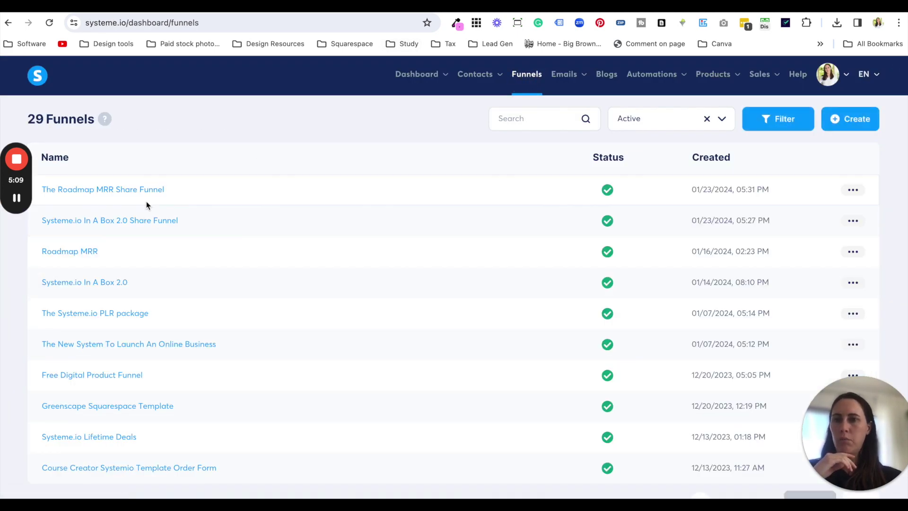
click(84, 283)
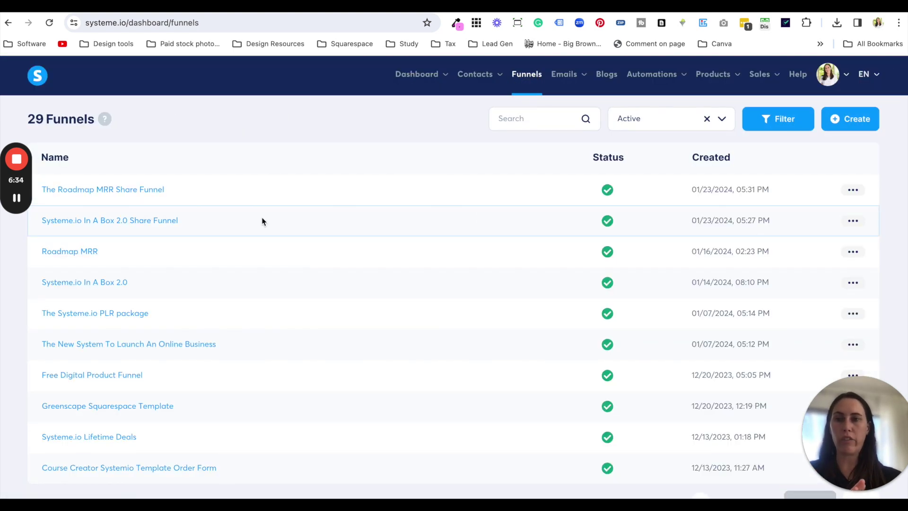
click(117, 290)
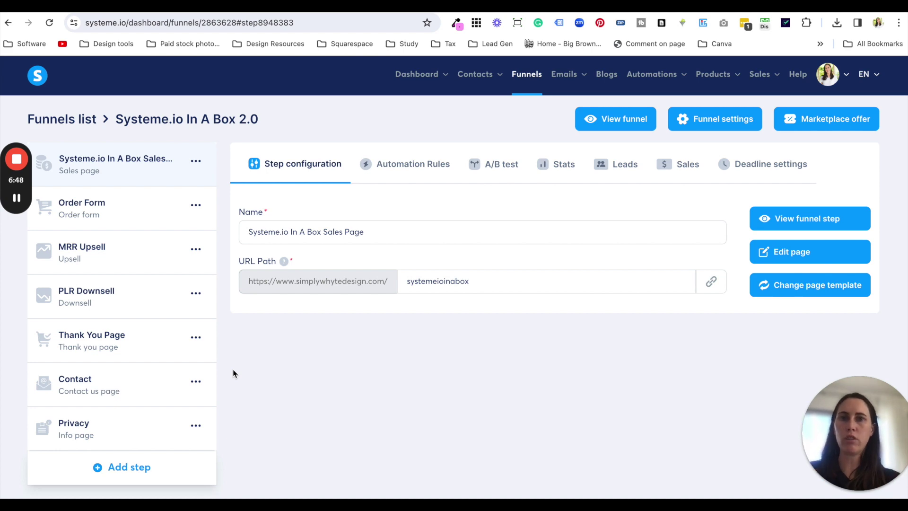
Revisit the published affiliate funnel page and review its featured and promoted product sections
click(482, 6)
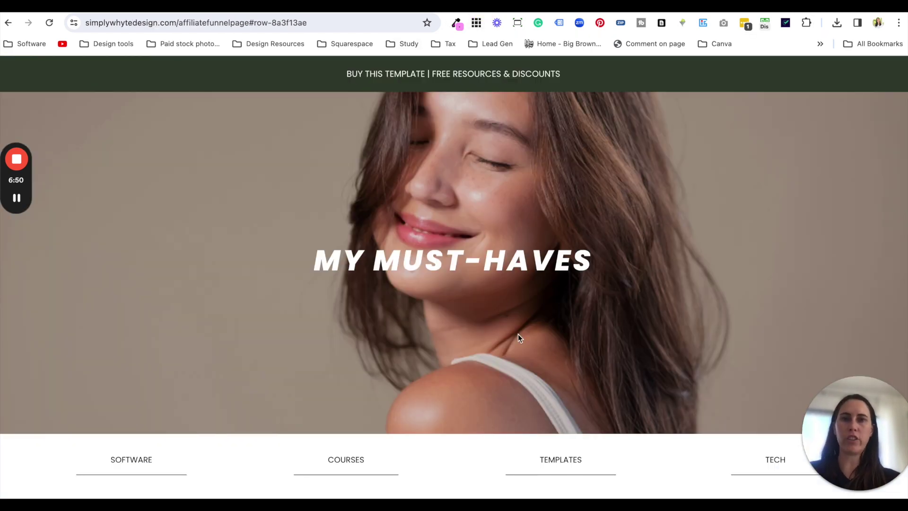
scroll(517, 335, down, 10)
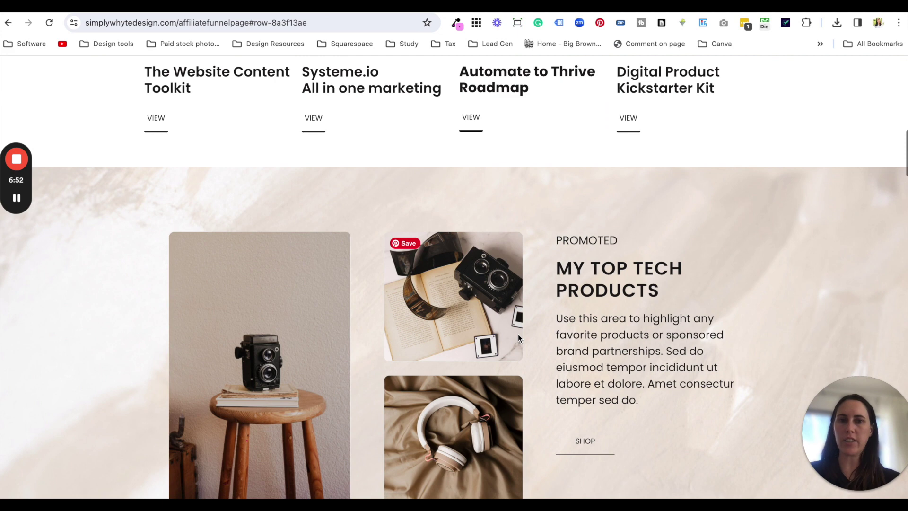
scroll(518, 334, up, 14)
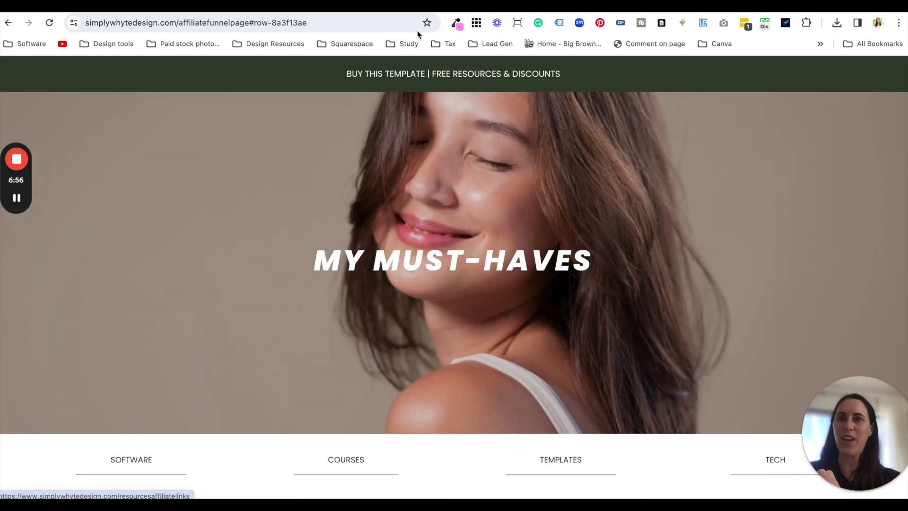
View the live Systeme.io In A Box sales page and compare its opening section with the affiliate funnel page
click(435, 7)
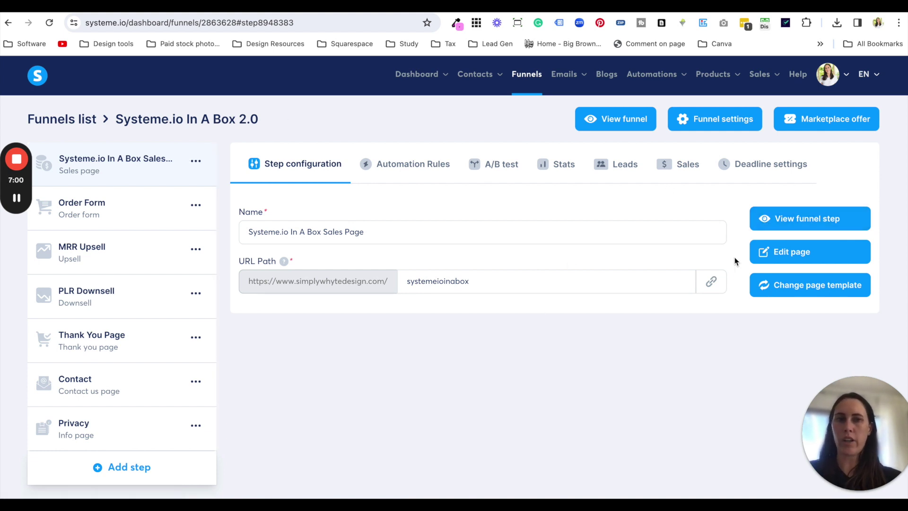
click(787, 221)
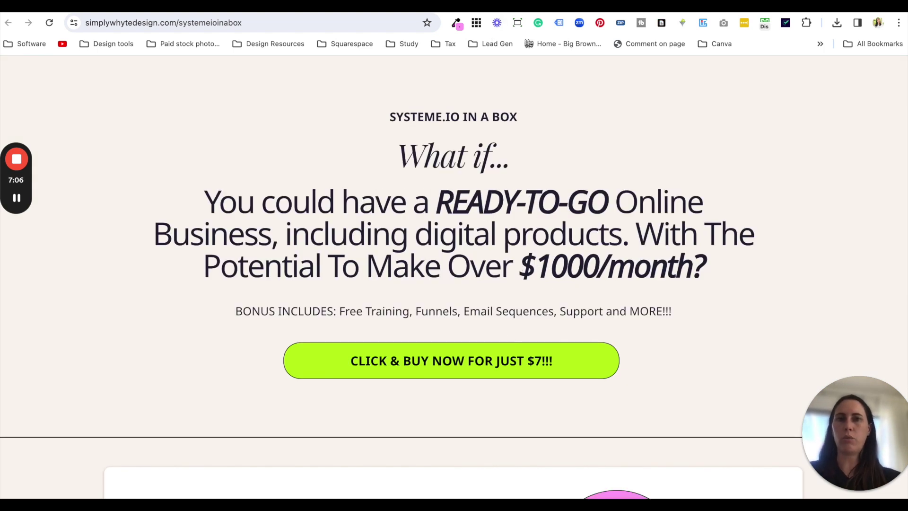
click(505, 13)
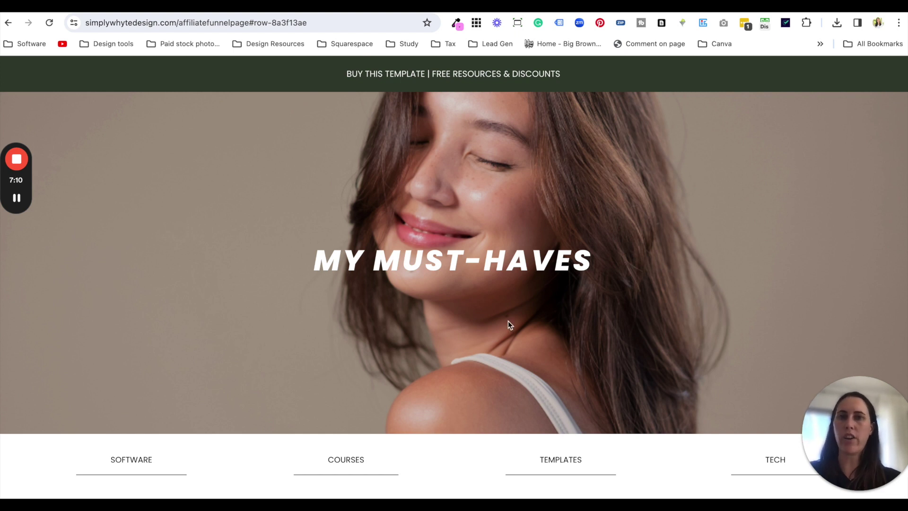
key(super+bracketleft)
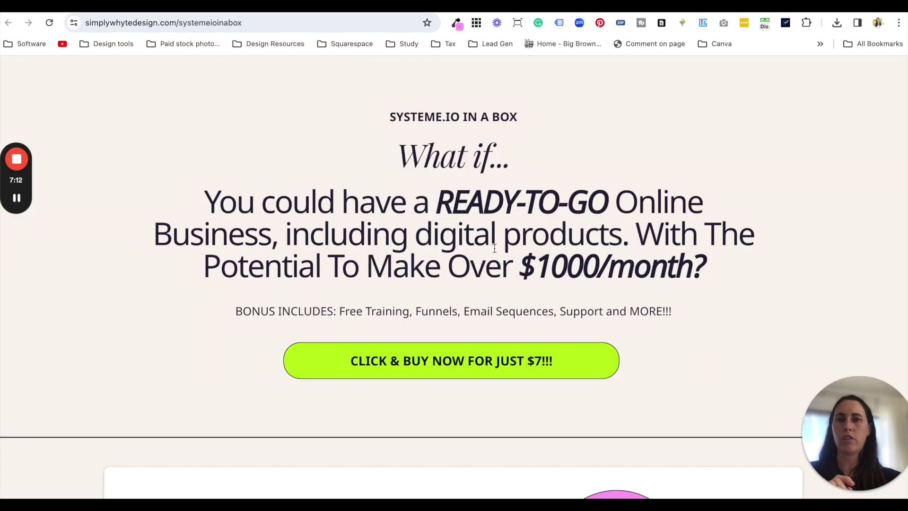
Read through the Systeme.io In A Box sales page, covering the offer description, the included items and the closing buy section
scroll(639, 329, down, 2)
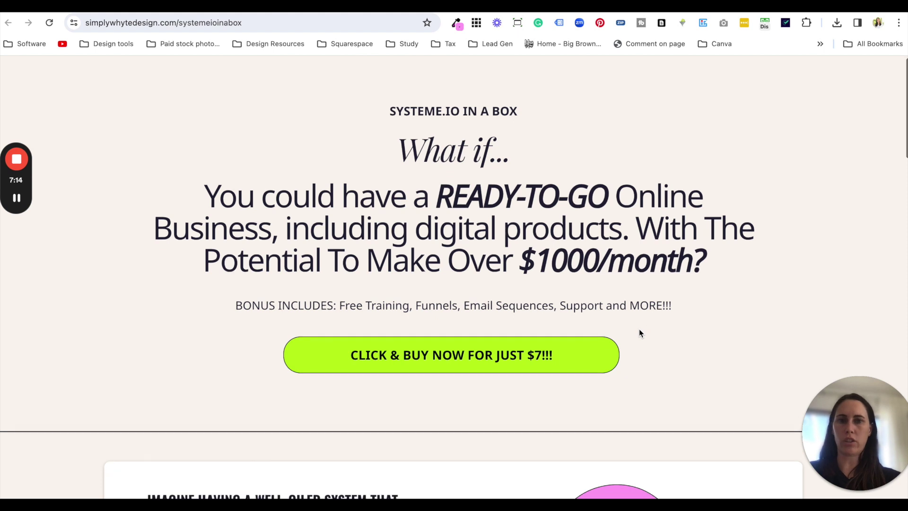
scroll(639, 330, down, 2)
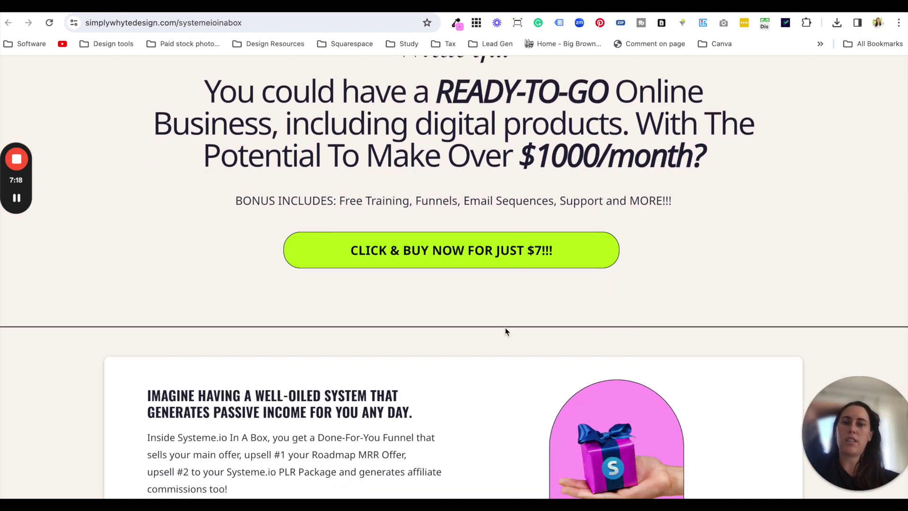
scroll(505, 328, down, 5)
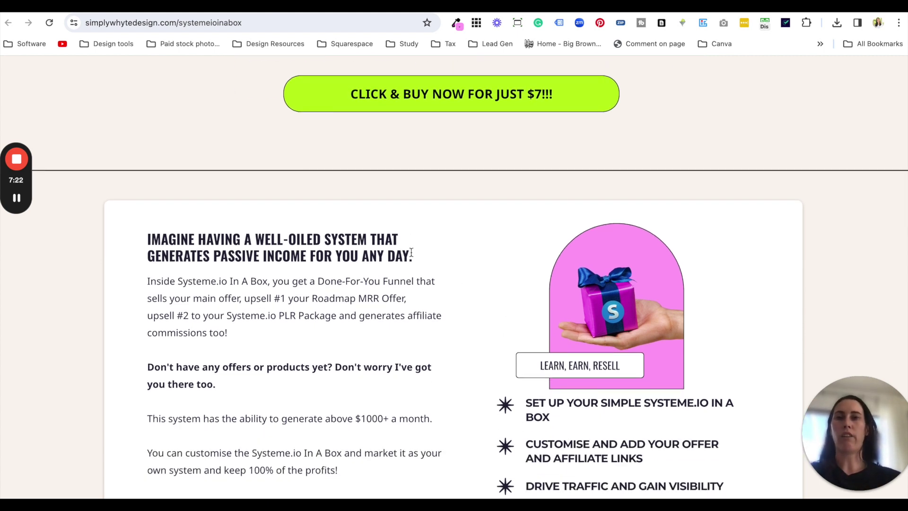
scroll(412, 252, down, 3)
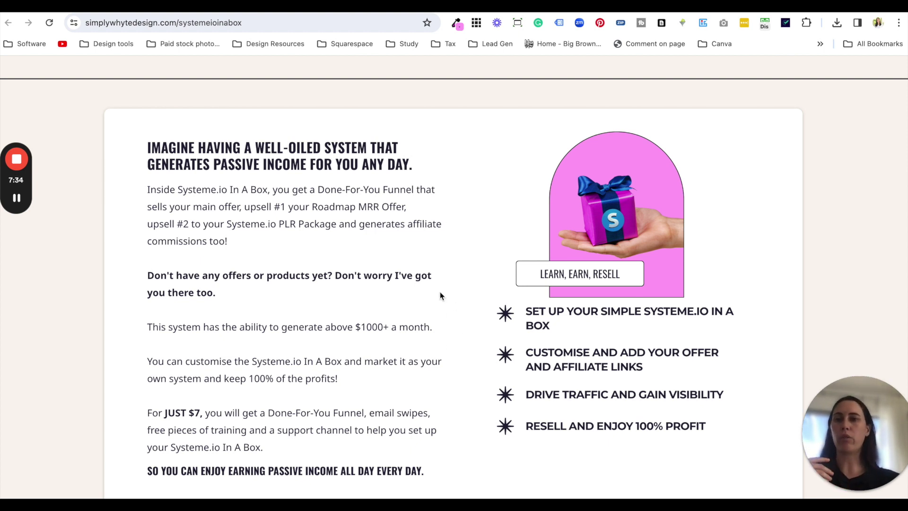
scroll(440, 296, down, 1)
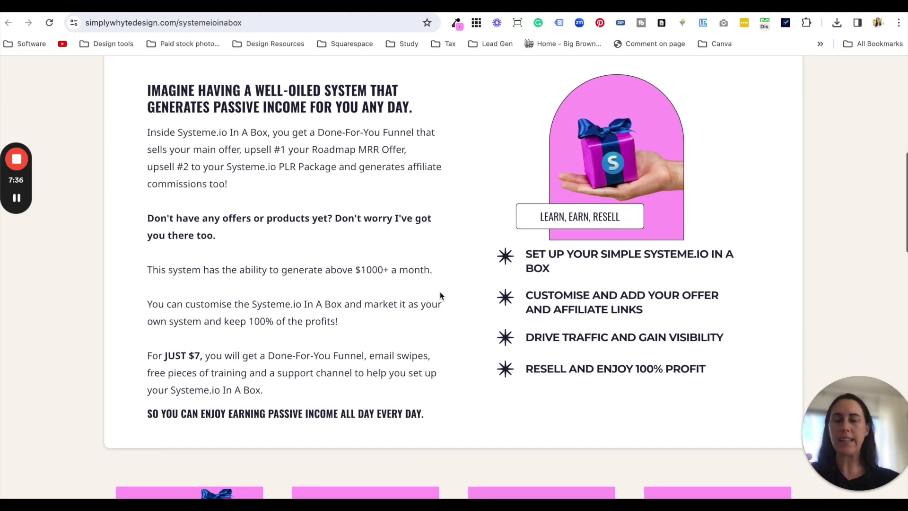
scroll(441, 340, down, 5)
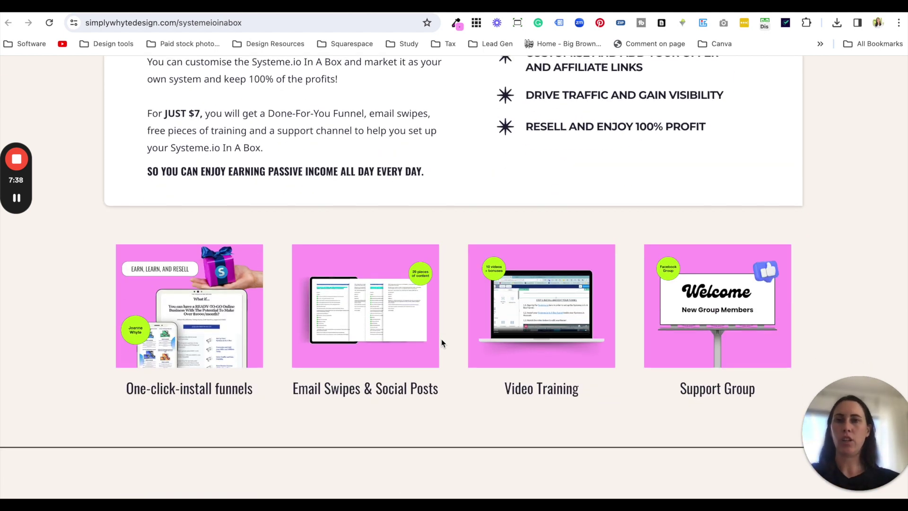
scroll(441, 342, down, 10)
scroll(441, 339, down, 5)
scroll(441, 339, up, 20)
scroll(441, 339, down, 4)
scroll(441, 339, down, 9)
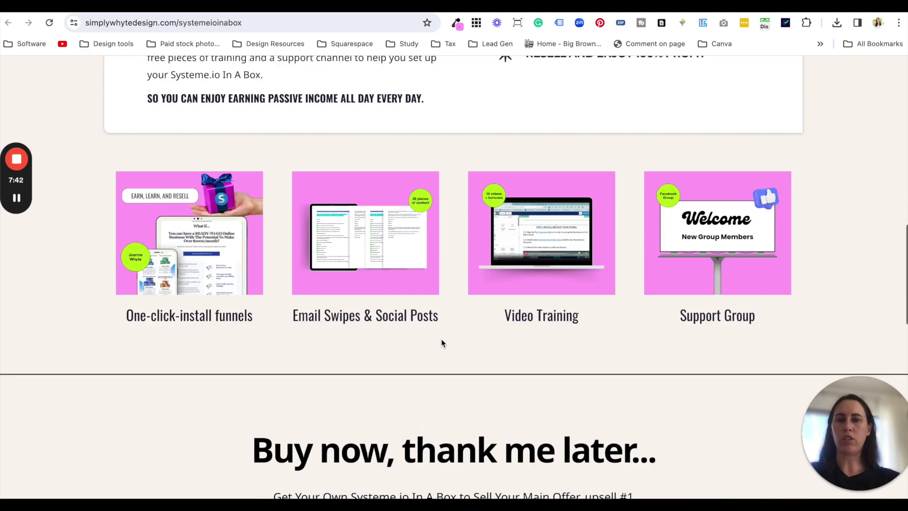
scroll(455, 367, up, 12)
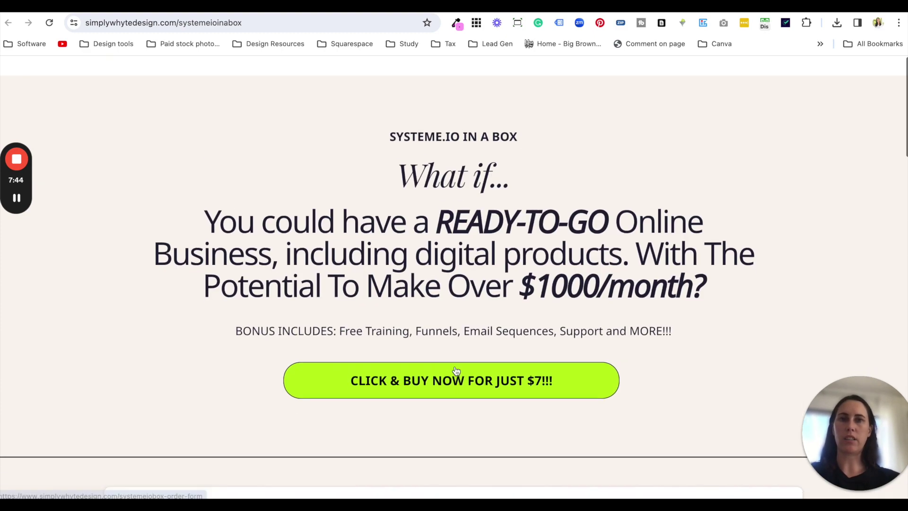
scroll(455, 367, down, 1)
Close the live sales page and open the Order Form step of the Systeme.io In A Box 2.0 funnel
key(super+w)
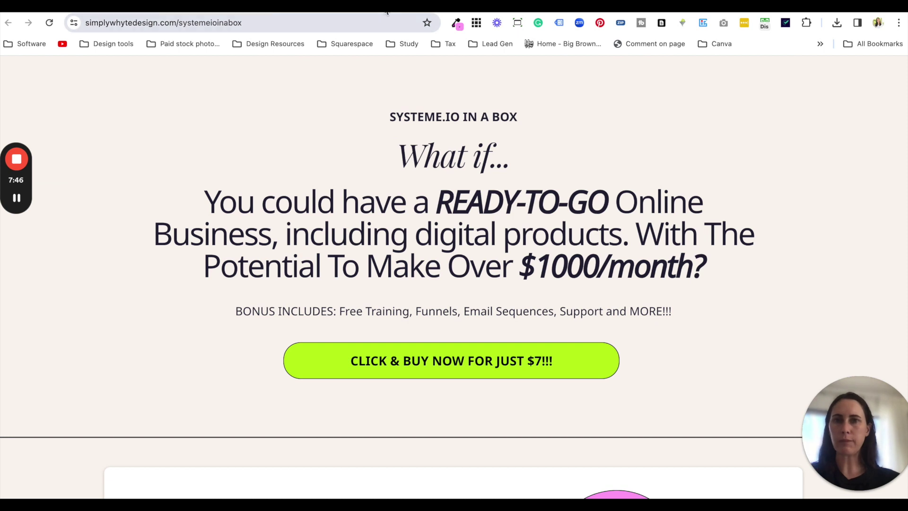
click(148, 208)
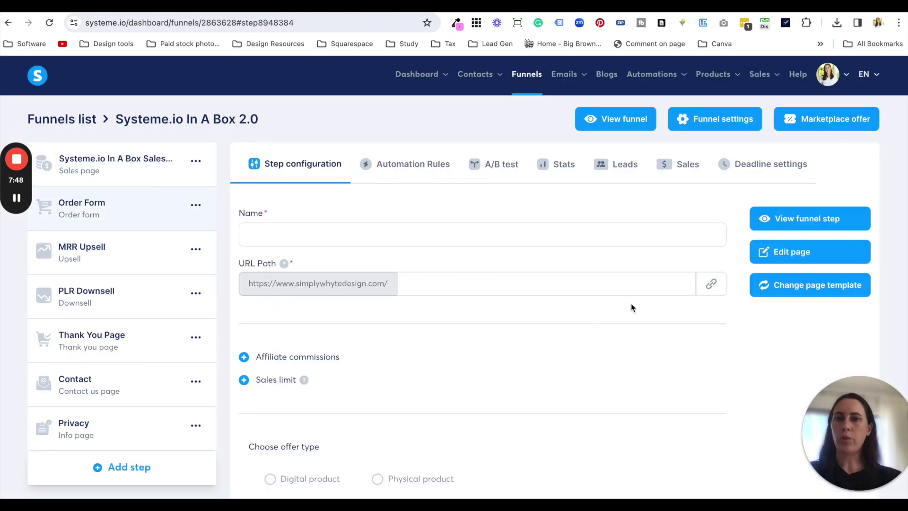
View the live Order Form page, examine its $27 order bump and payment fields, and return to the funnel dashboard
click(764, 221)
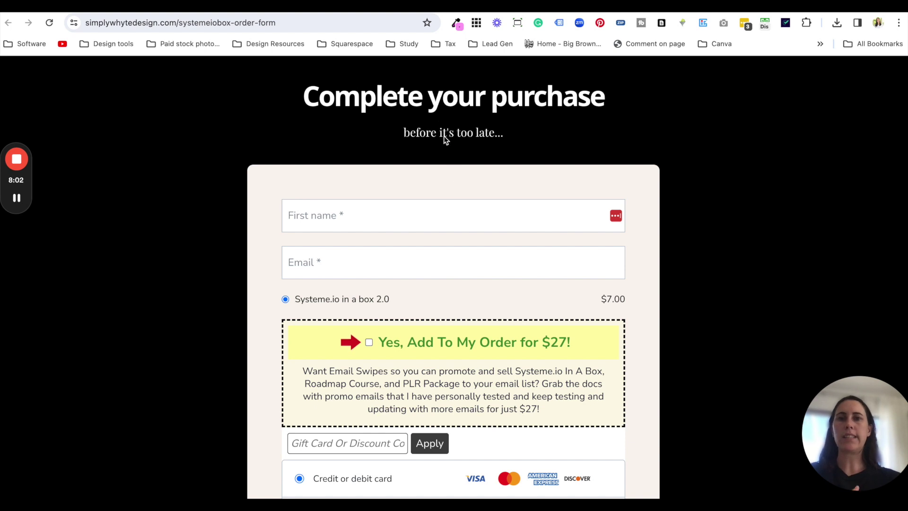
scroll(476, 207, down, 3)
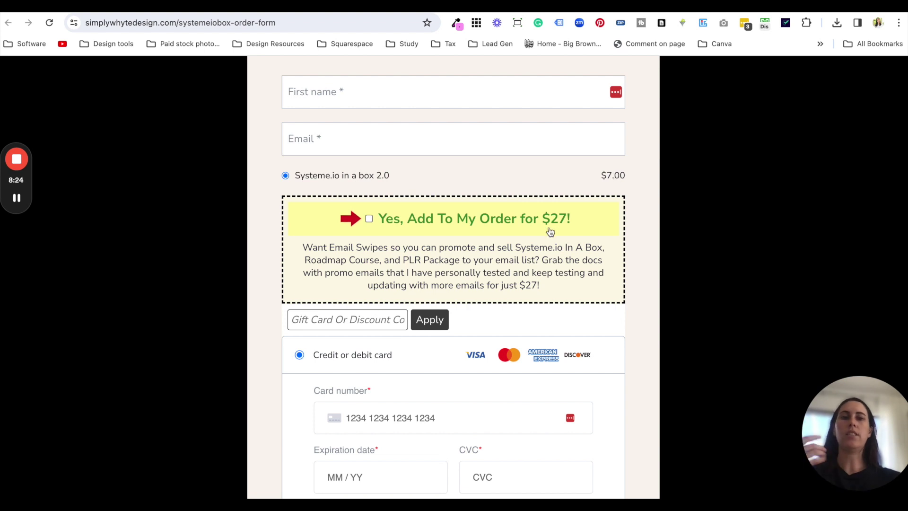
click(393, 6)
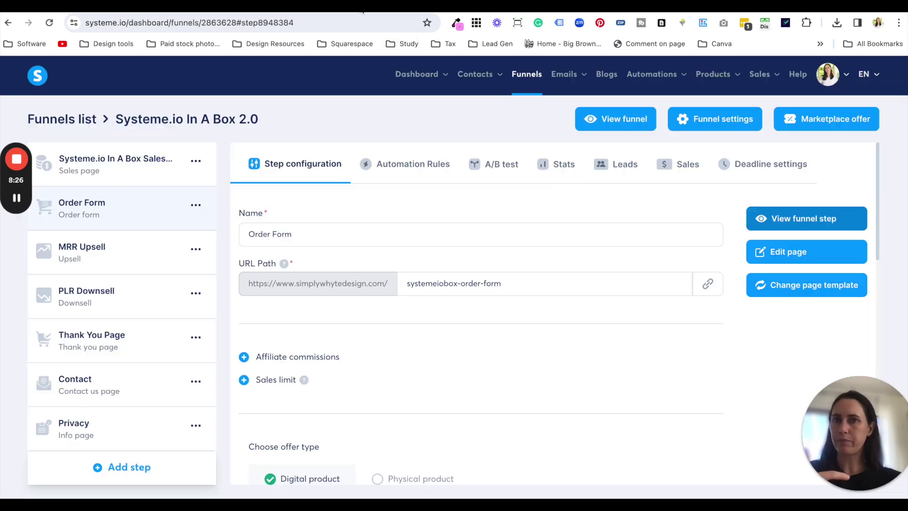
Select the MRR Upsell step and try to view its live page
click(139, 257)
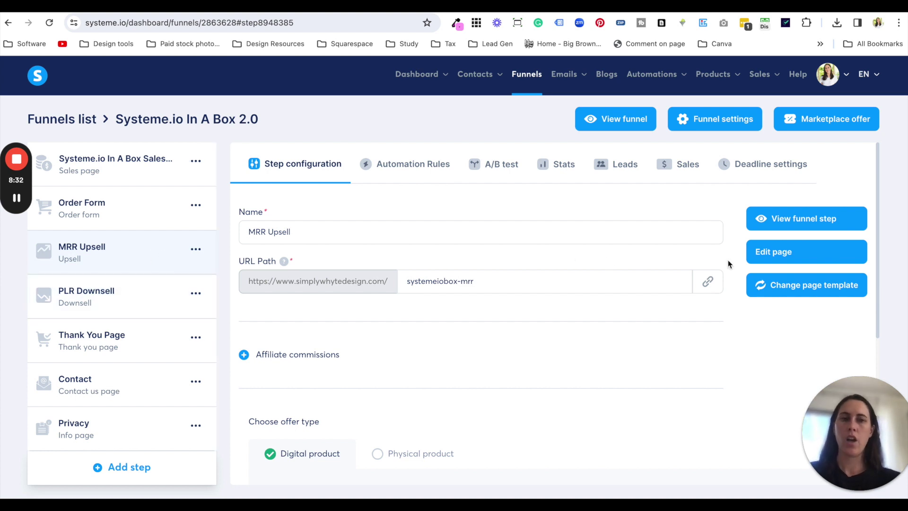
click(768, 223)
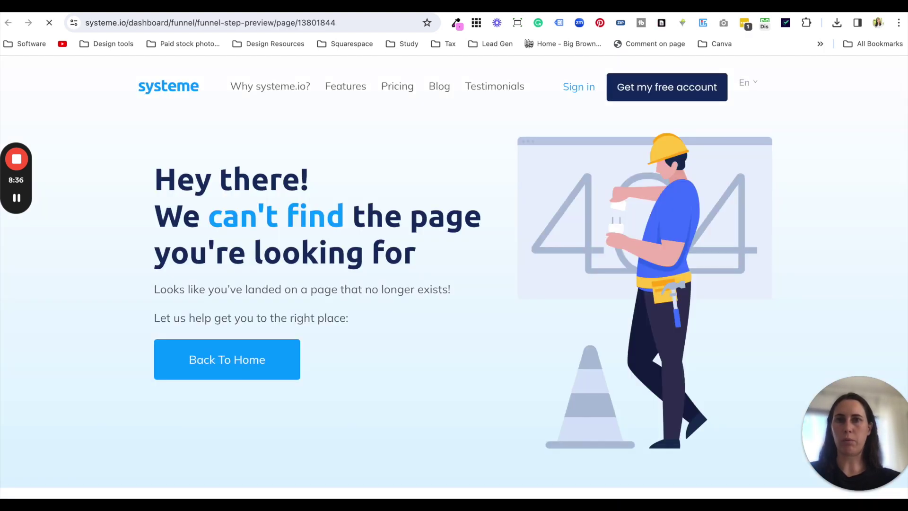
key(ctrl+w)
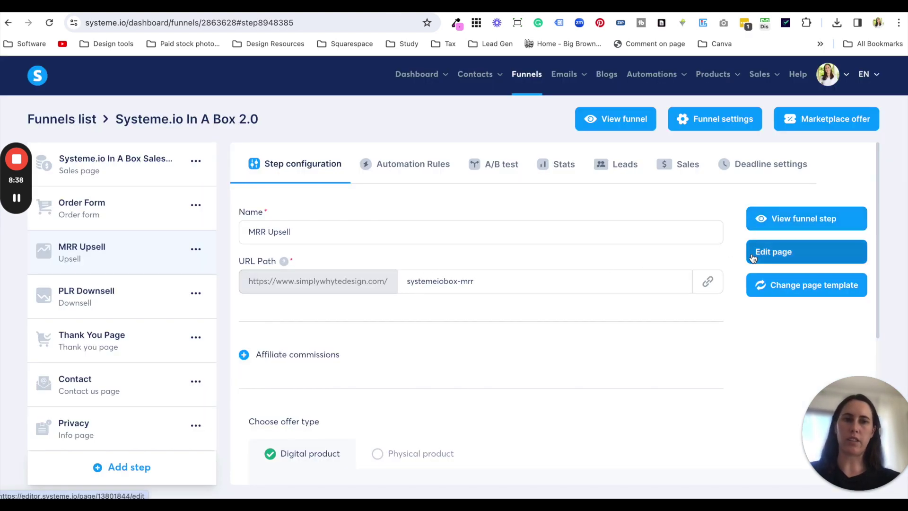
Open the MRR Upsell page in the editor, review its Master Resell Rights offer and accept and decline buttons, and exit
click(769, 254)
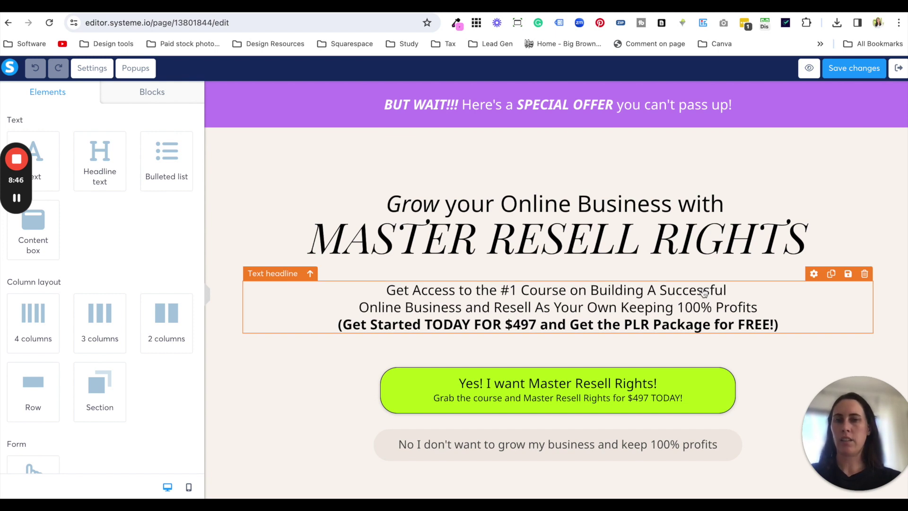
scroll(703, 293, down, 4)
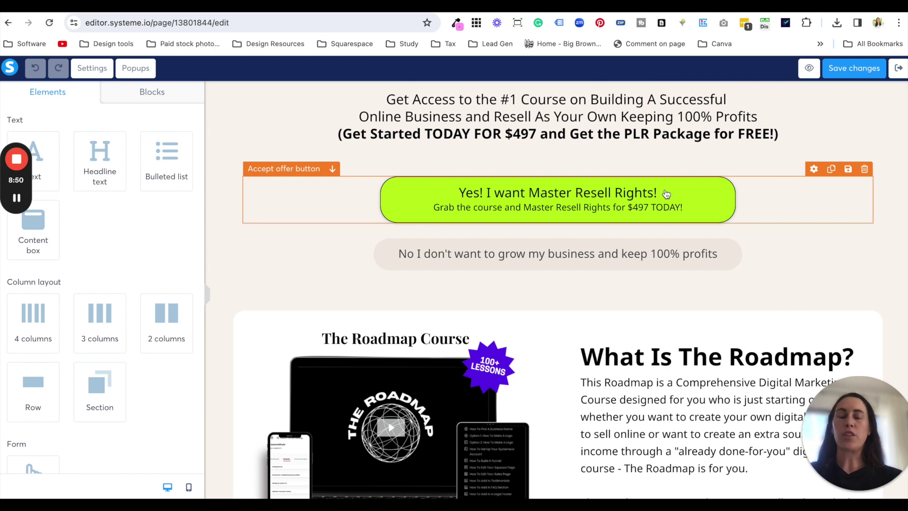
scroll(669, 280, up, 4)
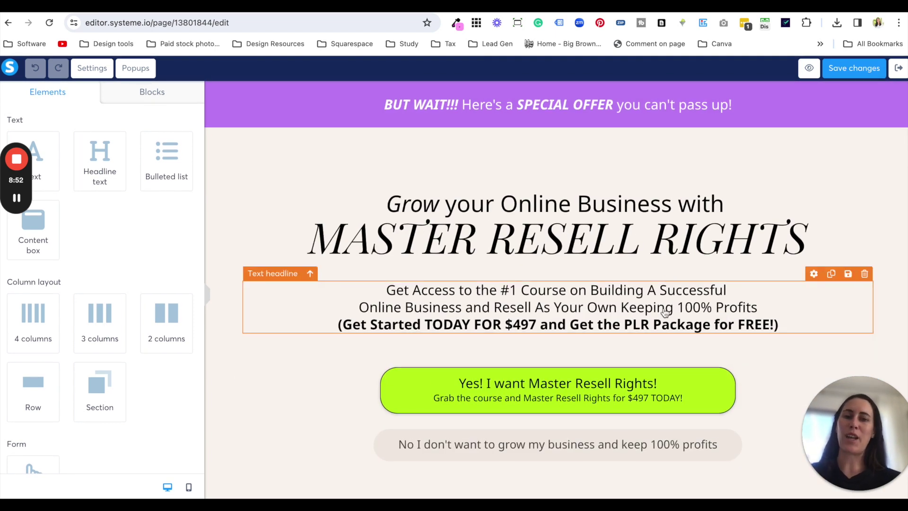
scroll(664, 312, down, 2)
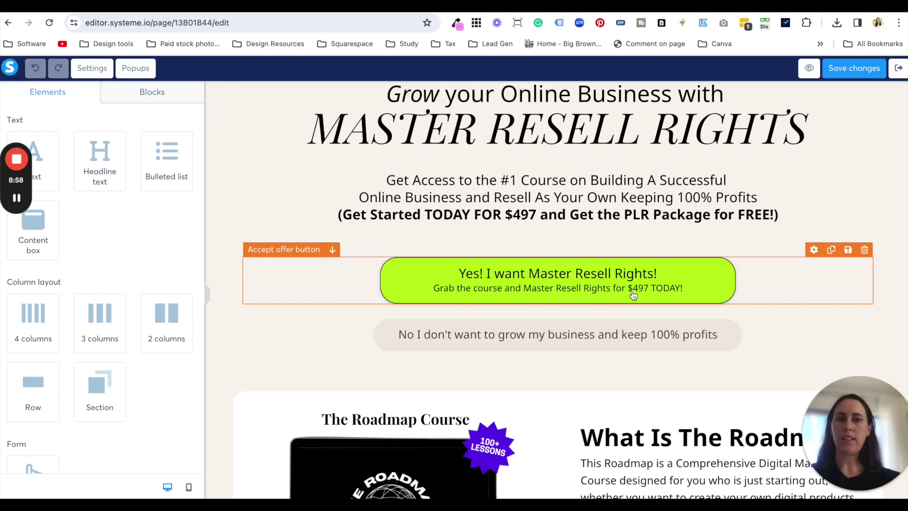
click(847, 66)
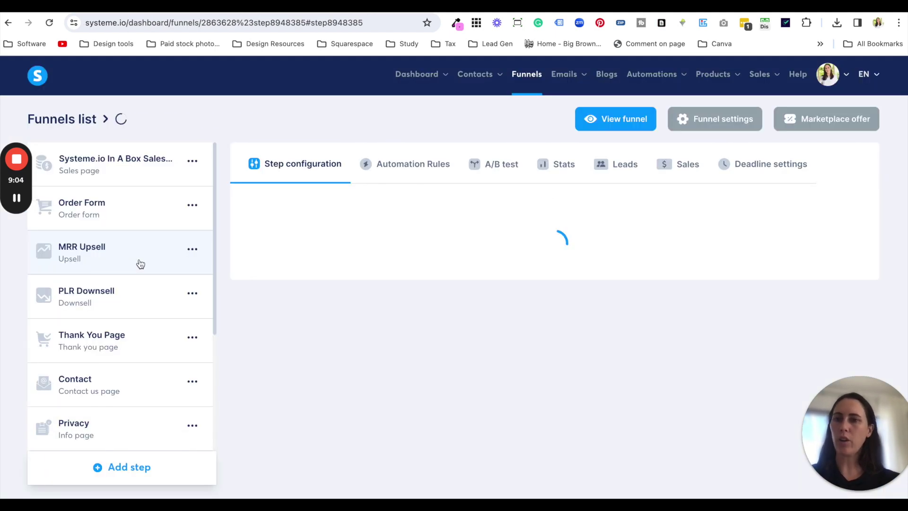
Open the PLR Downsell page in the editor, review its PLR package offer and list of inclusions, and exit
click(146, 298)
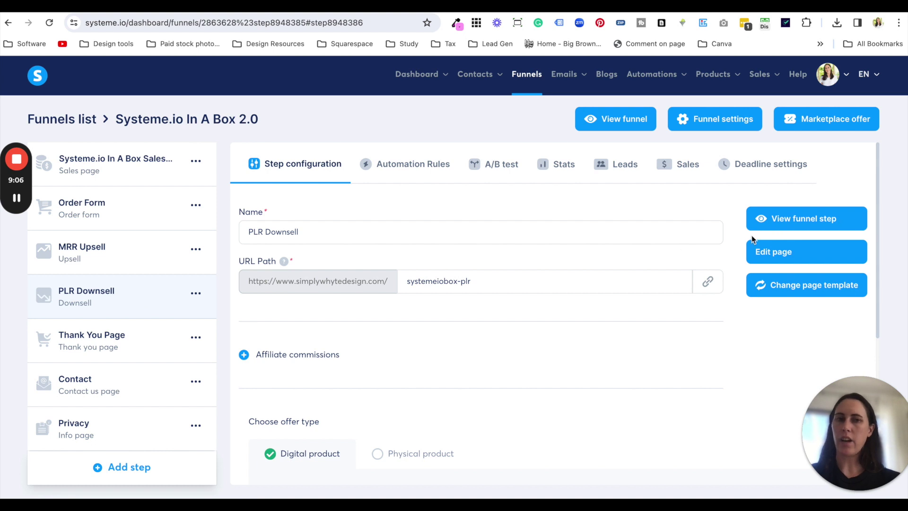
click(773, 253)
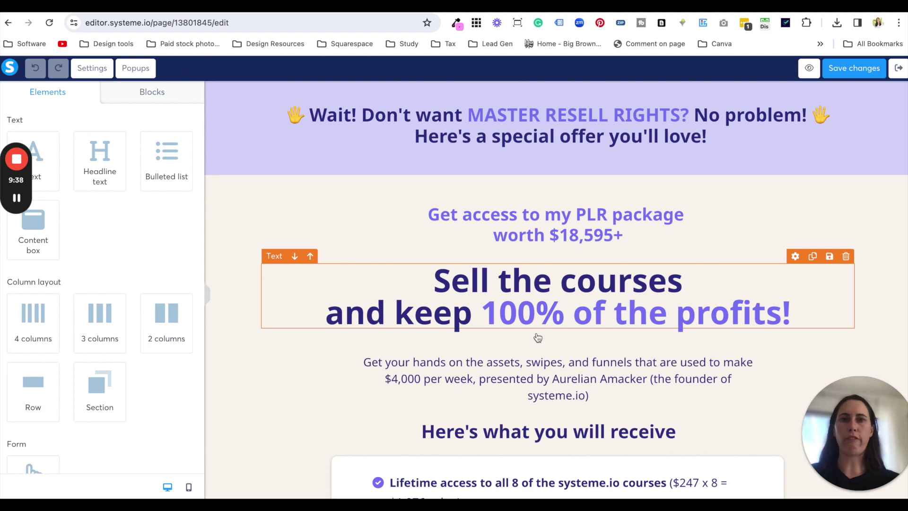
scroll(655, 274, down, 1)
scroll(649, 248, up, 1)
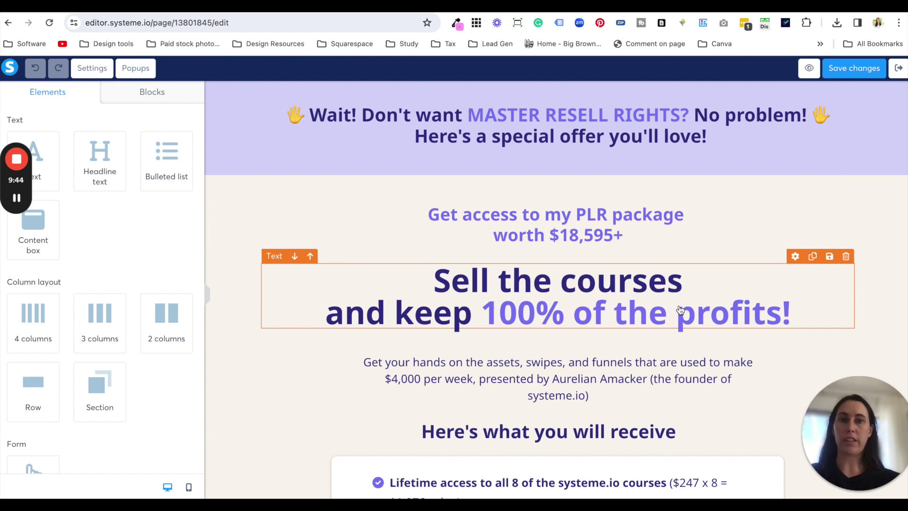
scroll(669, 309, down, 1)
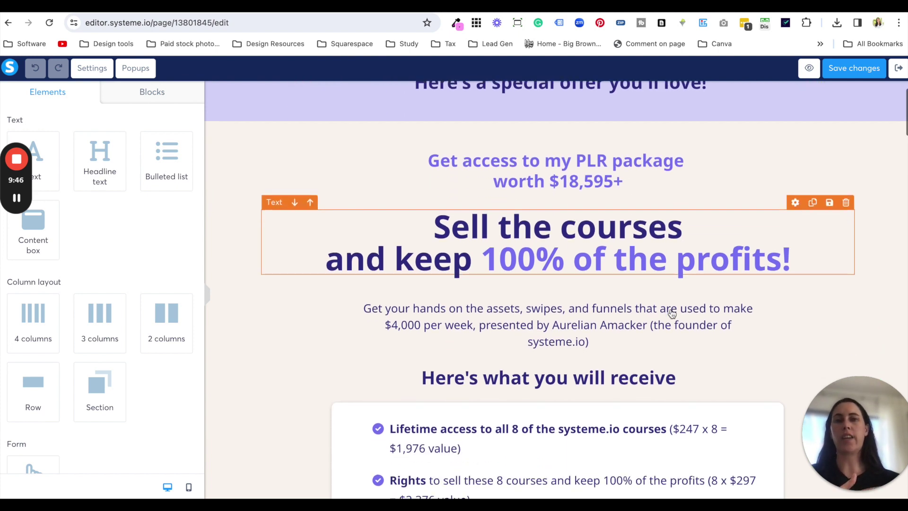
scroll(702, 341, down, 9)
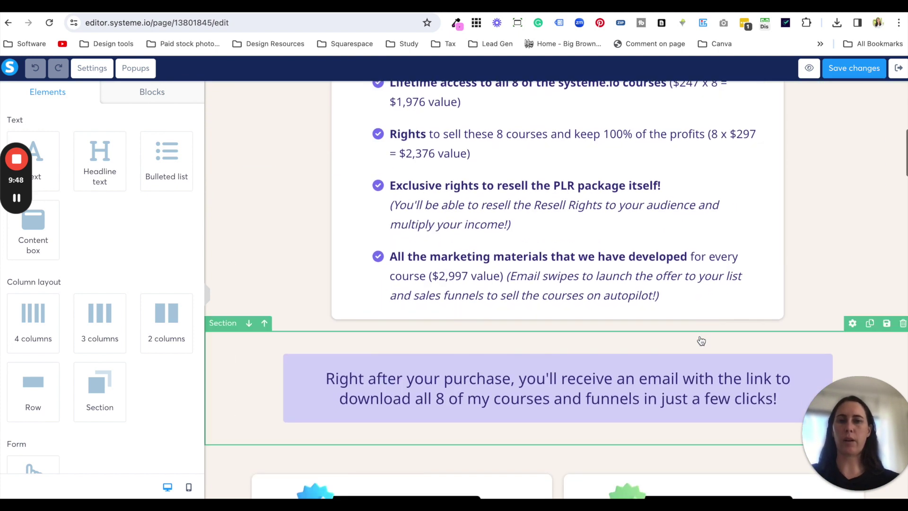
scroll(701, 341, down, 10)
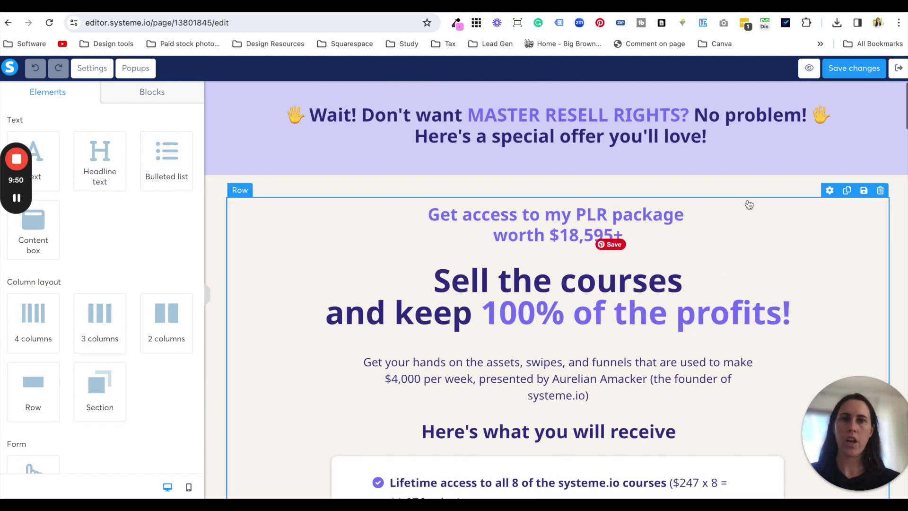
click(895, 70)
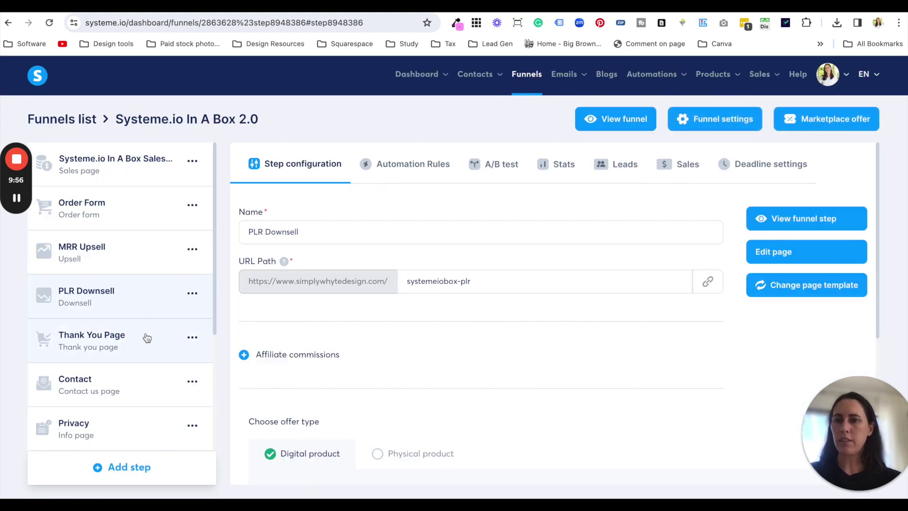
Open the live page of the Thank You Page step and read its Step 1 instructions for installing and editing the funnel
click(146, 335)
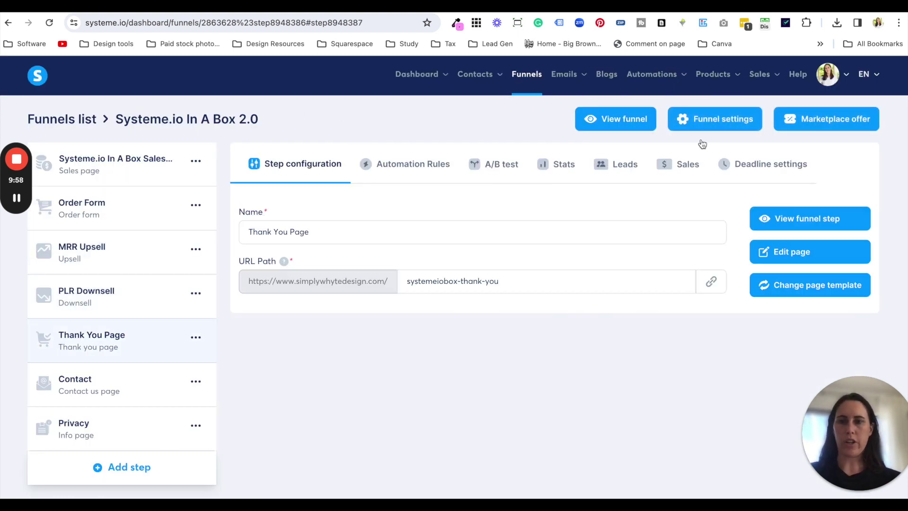
click(786, 219)
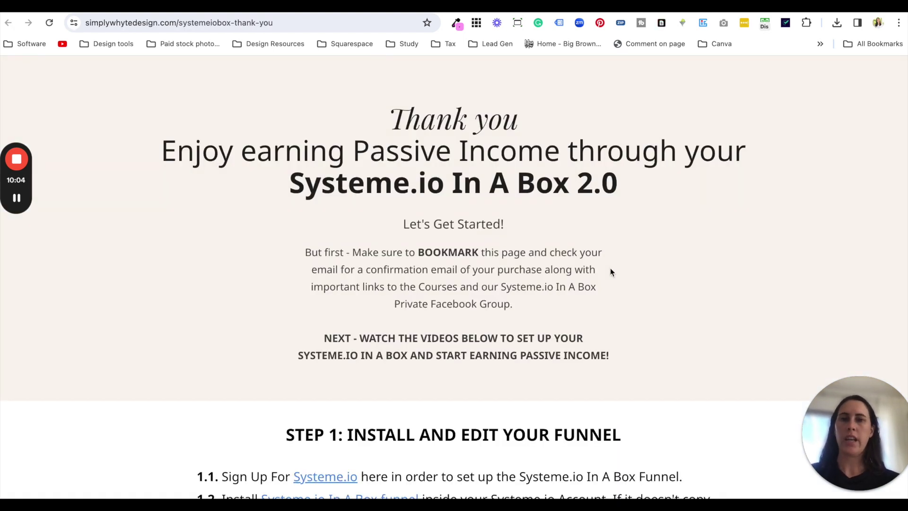
scroll(589, 245, down, 5)
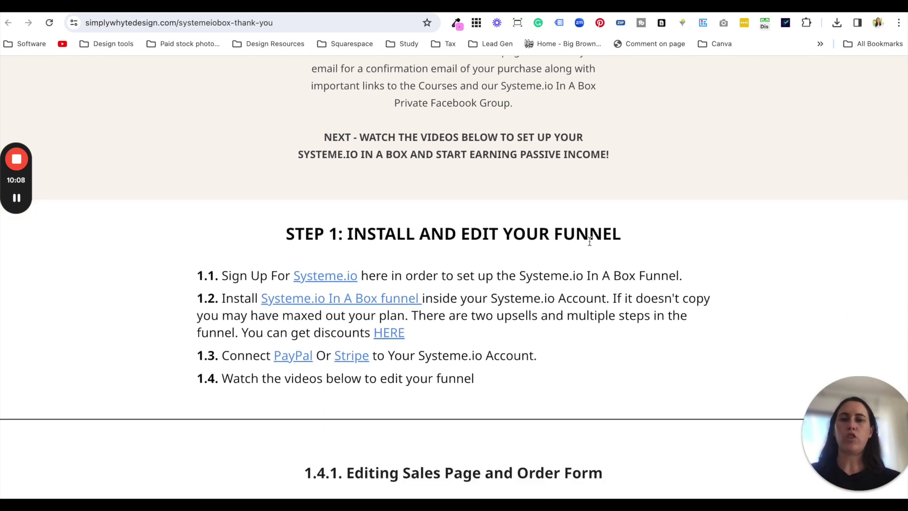
scroll(590, 242, down, 20)
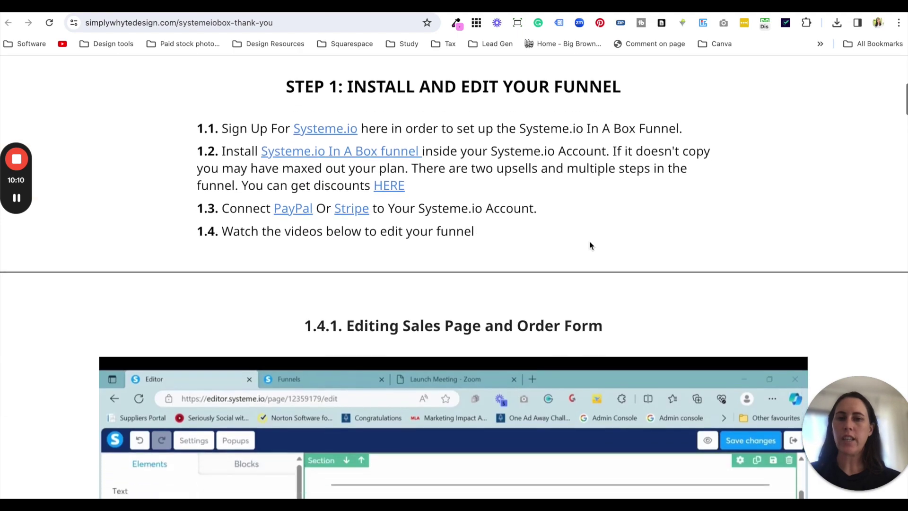
scroll(590, 245, down, 12)
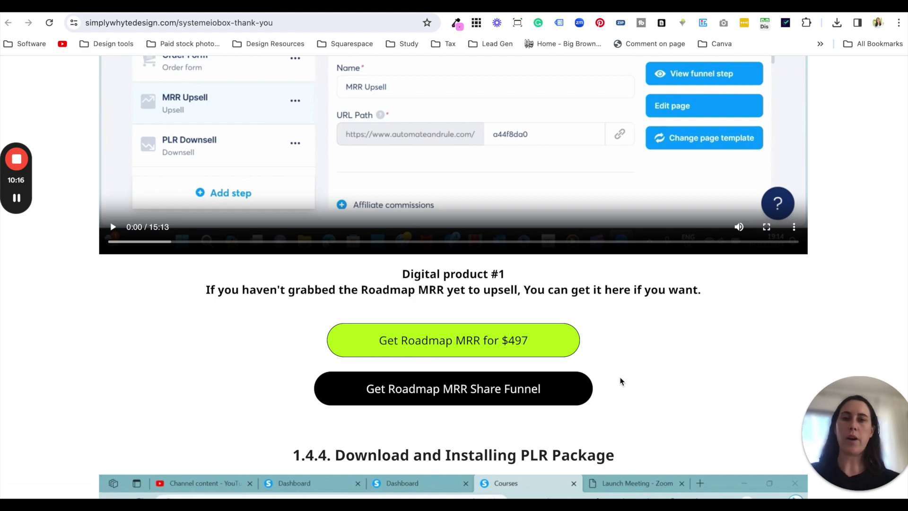
scroll(620, 382, up, 20)
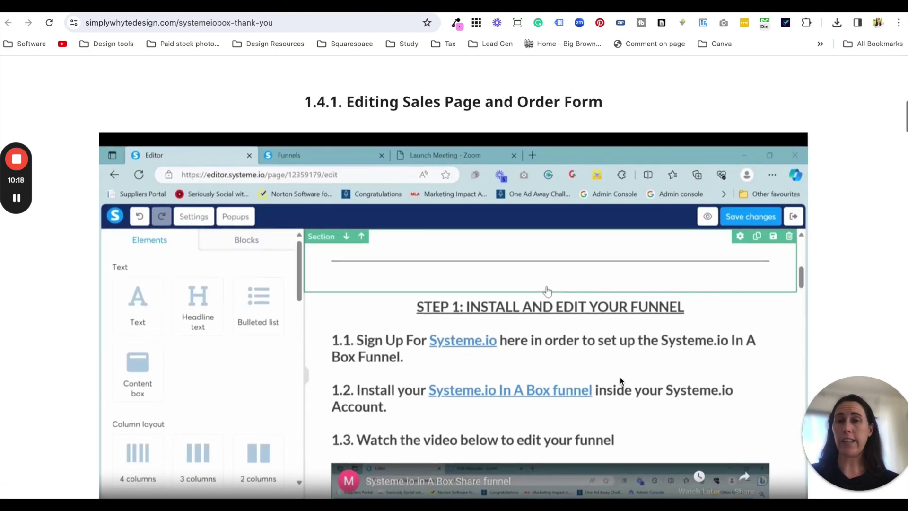
scroll(620, 381, up, 2)
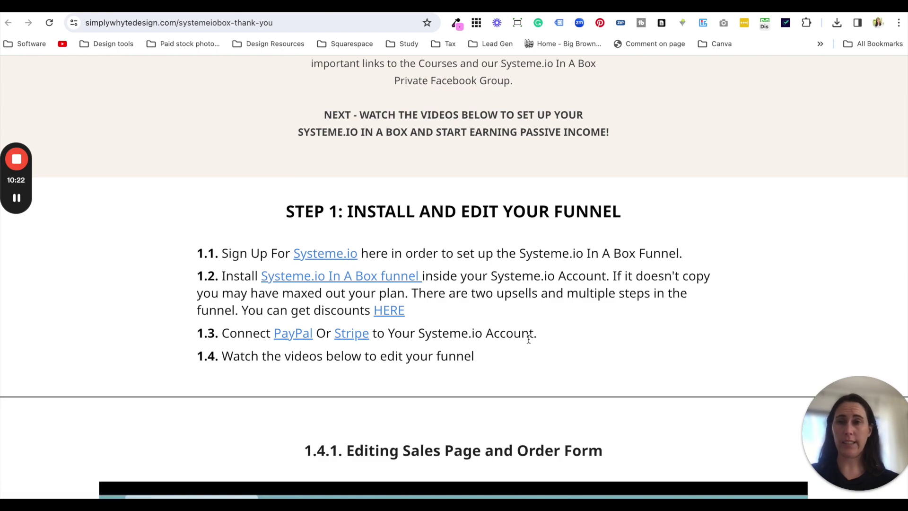
Skim the Thank You page's training videos on PLR package installation, email and domain setup, and audience growth, then return to its opening section
scroll(528, 339, down, 12)
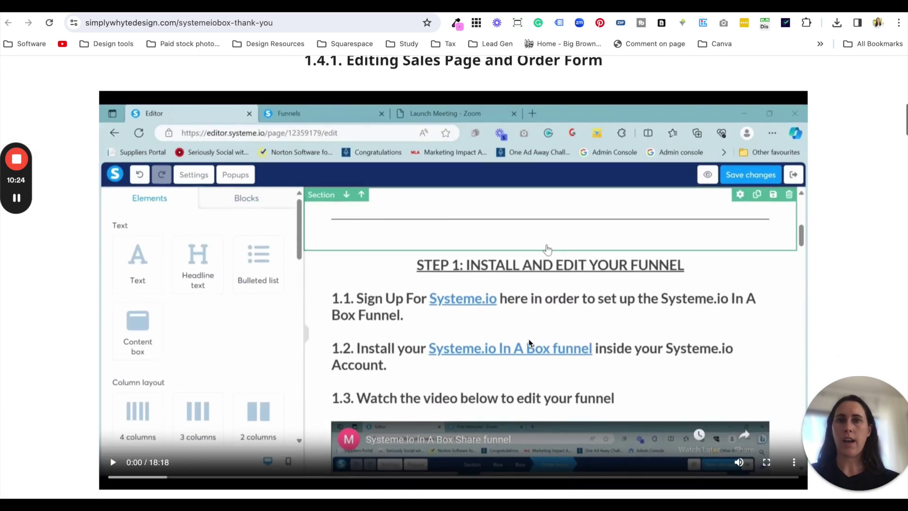
scroll(529, 343, down, 20)
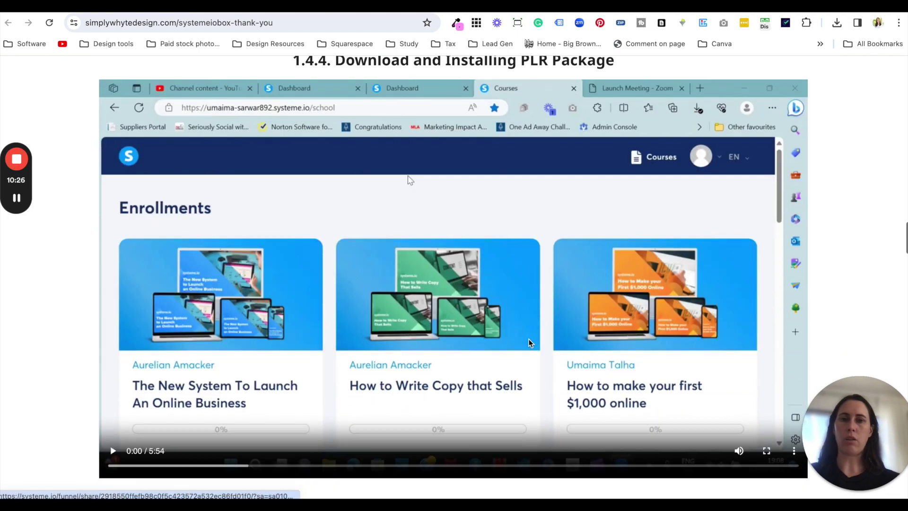
scroll(529, 342, down, 20)
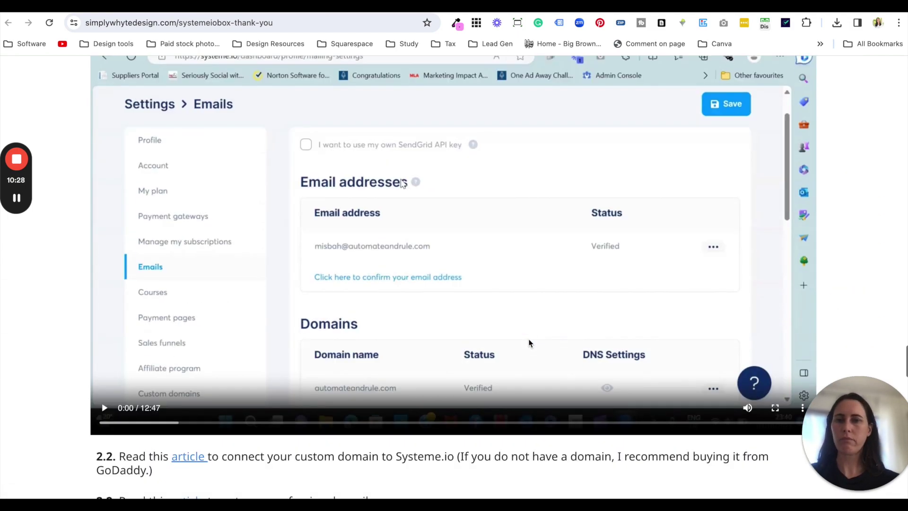
scroll(530, 342, down, 15)
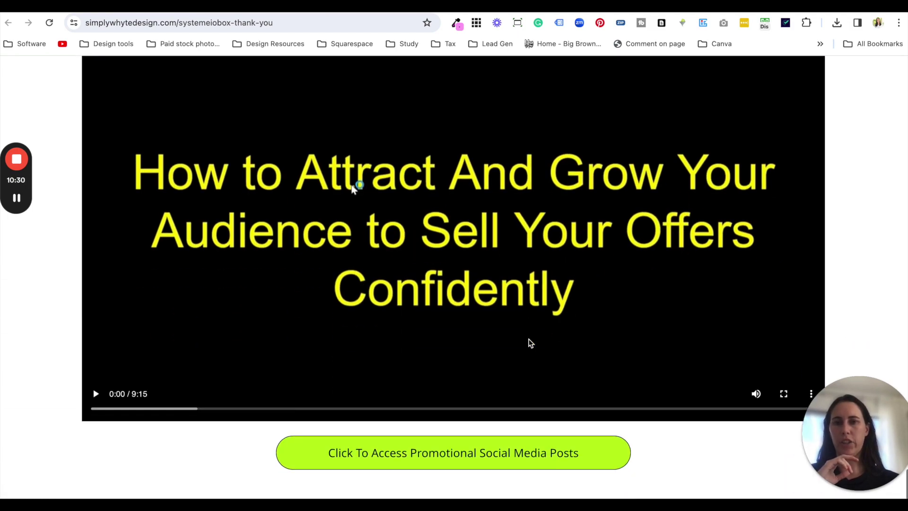
scroll(531, 342, up, 20)
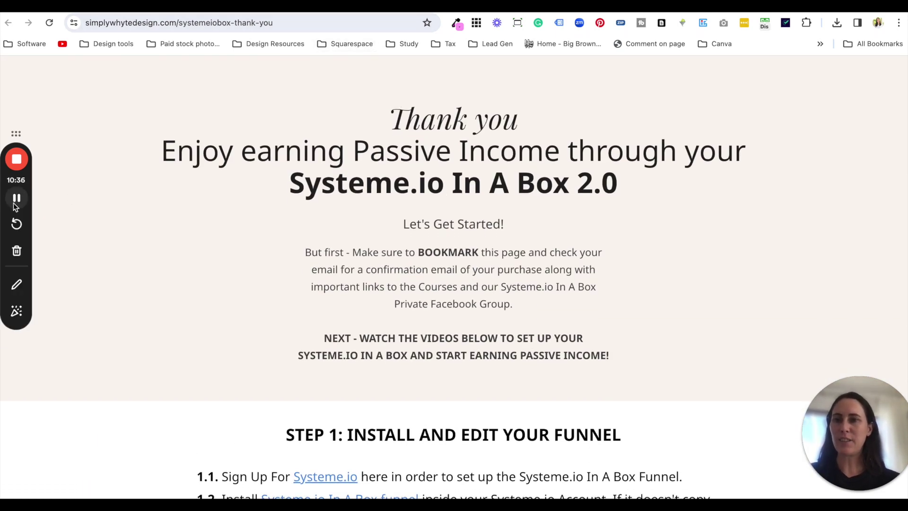
Switch to the published affiliate funnel page and review its category links and its featured and promoted product sections
key(ctrl+Tab)
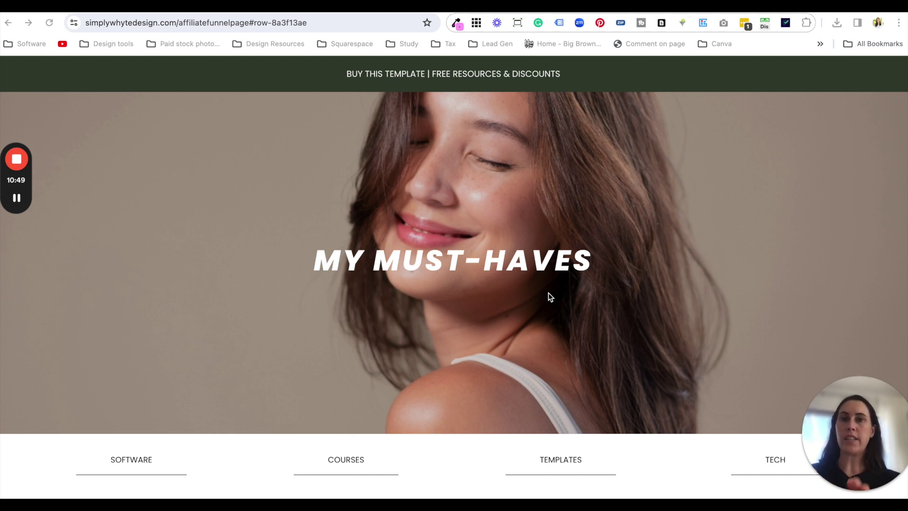
scroll(550, 296, down, 12)
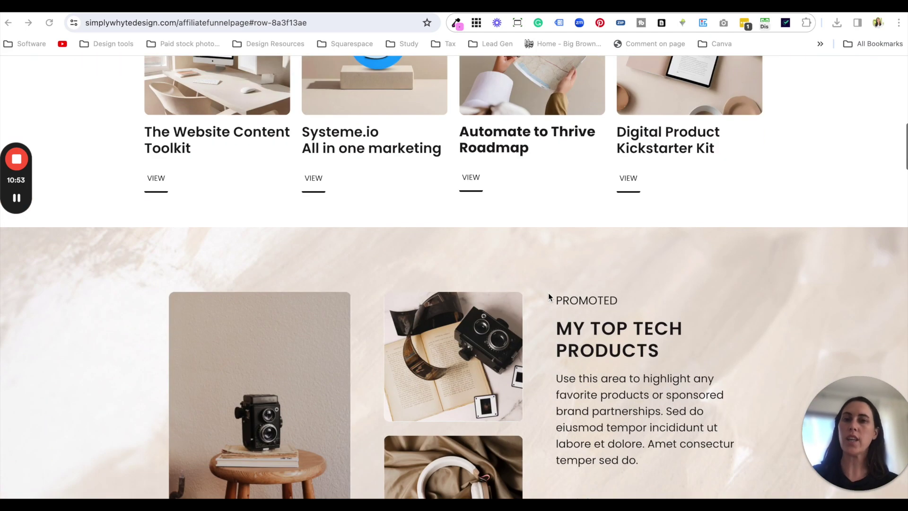
scroll(549, 297, up, 15)
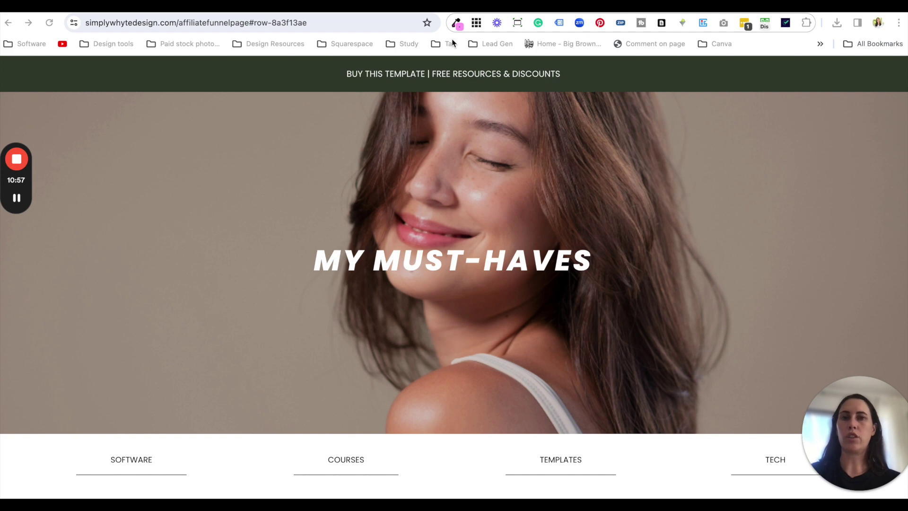
scroll(514, 312, down, 3)
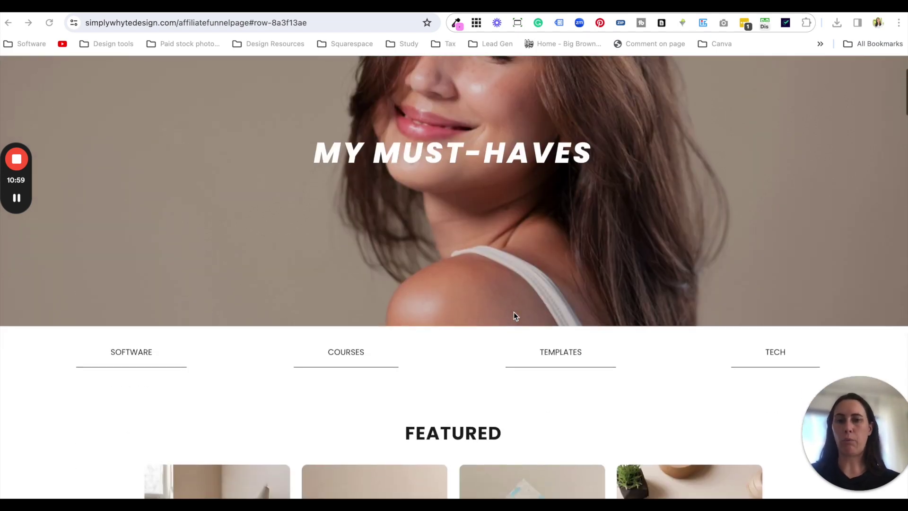
scroll(585, 275, up, 3)
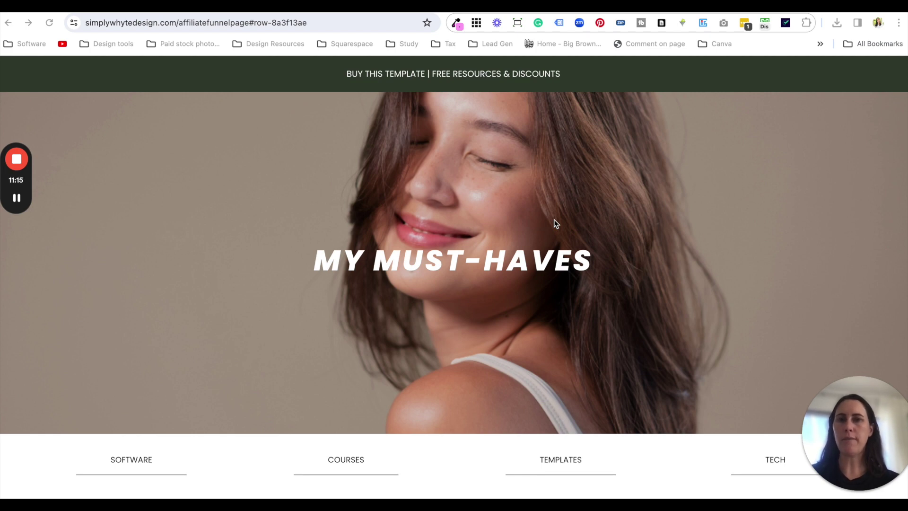
Skim the affiliate funnel page down to its Software section, and switch to the Systeme.io In A Box sales page to review its headline offer
scroll(554, 223, down, 20)
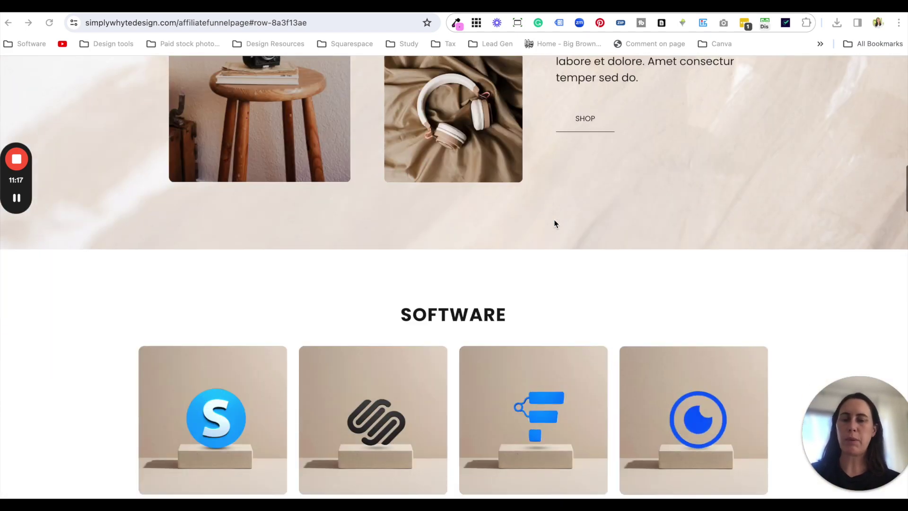
scroll(554, 223, up, 20)
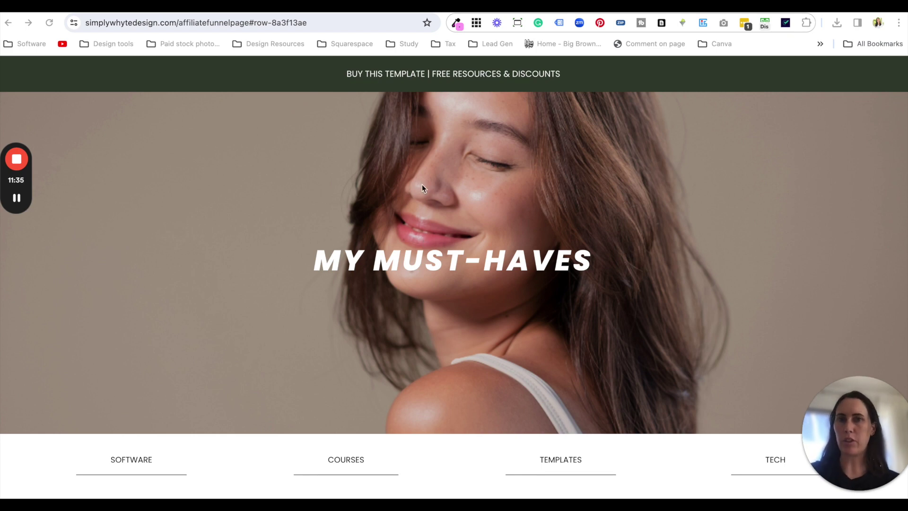
click(402, 6)
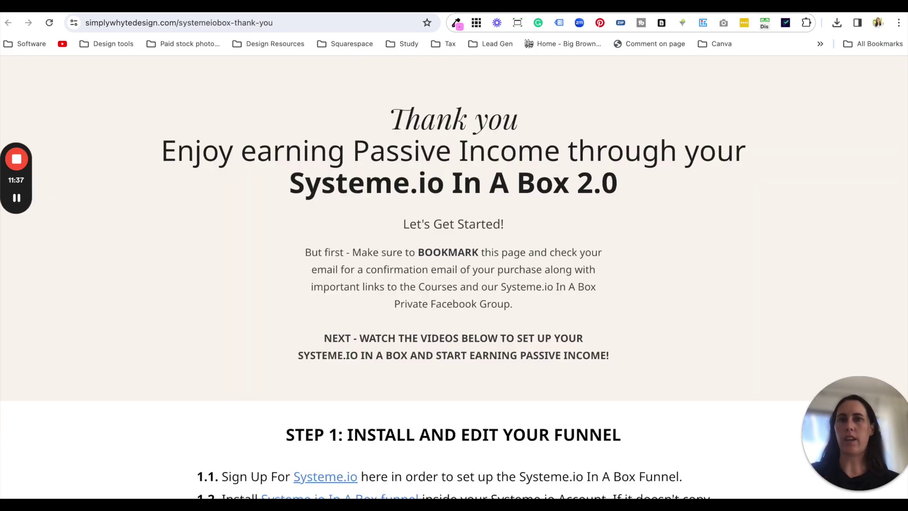
key(ctrl+Tab)
key(ctrl+Tab)
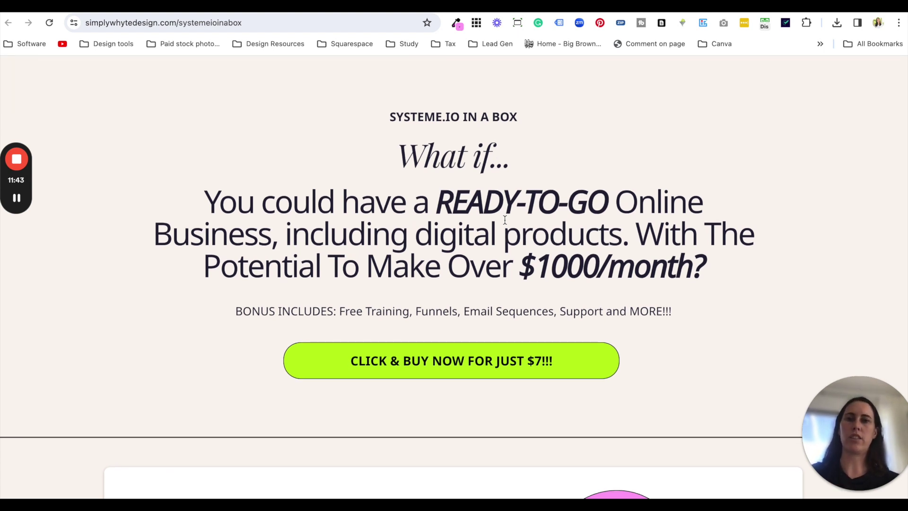
scroll(505, 220, down, 1)
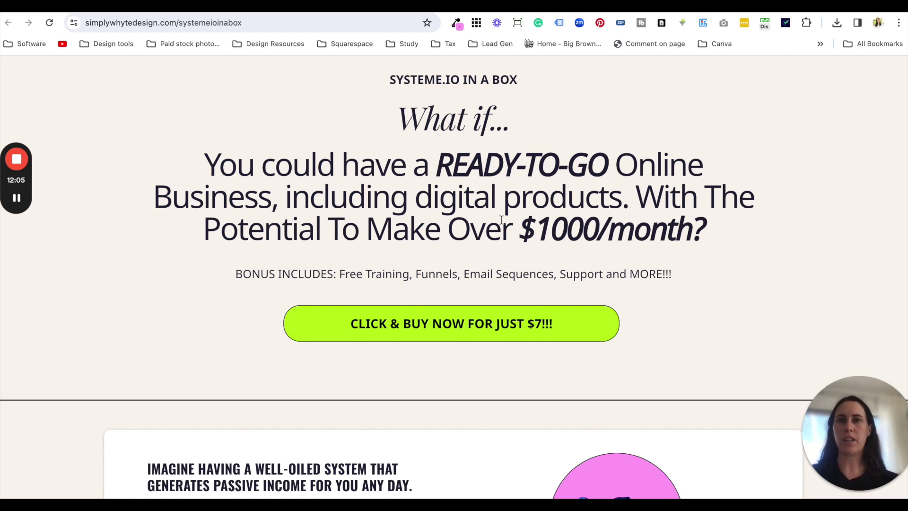
scroll(512, 242, up, 2)
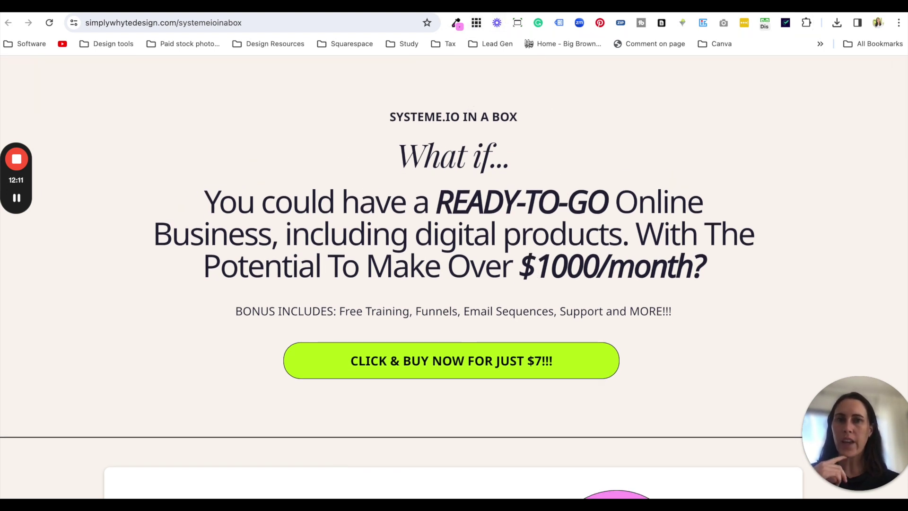
Return to the affiliate funnel page and review its promoted products, lead magnet sign-up sections, image galleries and footer, ending at the opening banner
click(558, 6)
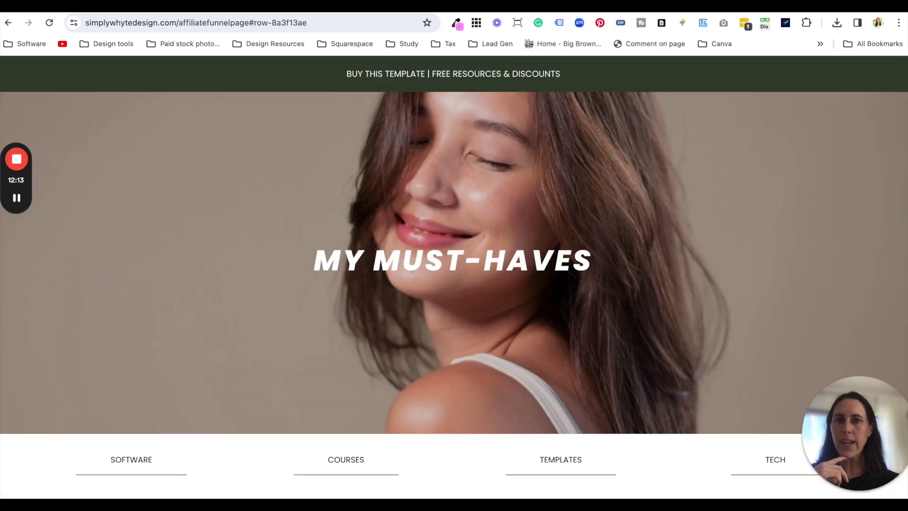
scroll(546, 207, down, 15)
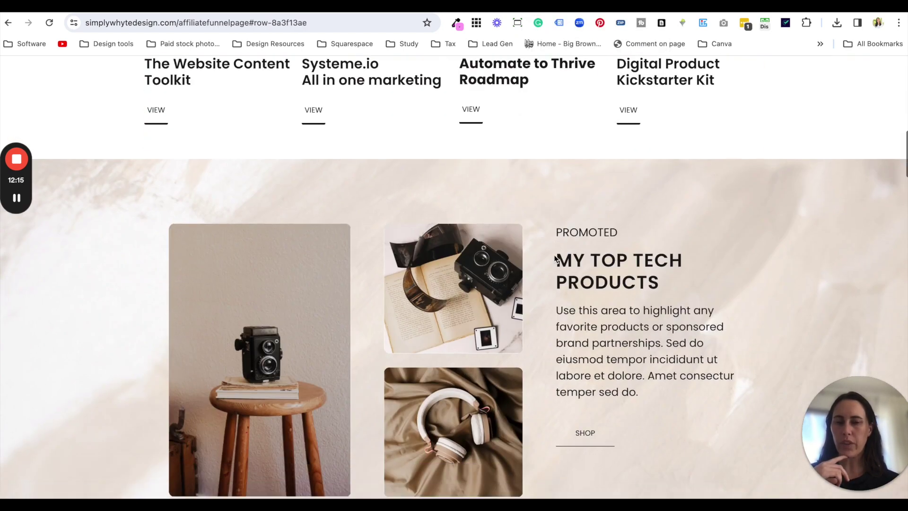
scroll(547, 318, down, 20)
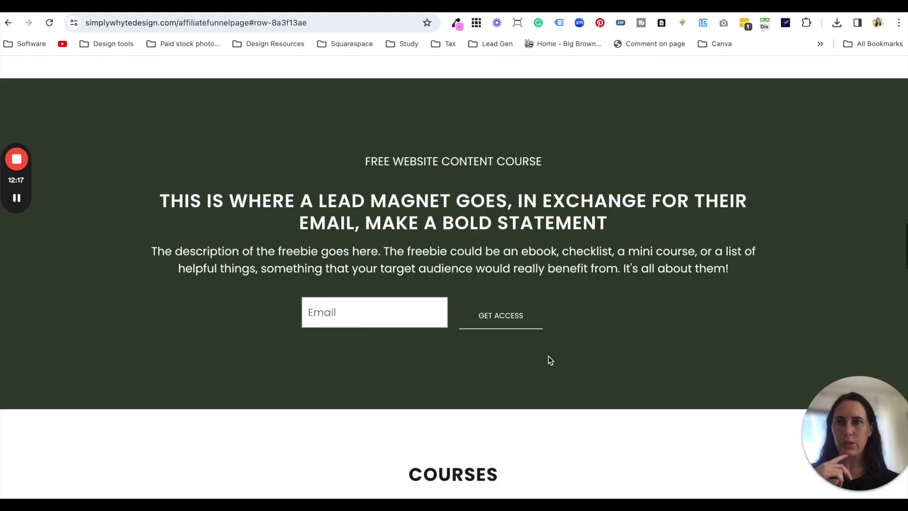
scroll(548, 361, down, 20)
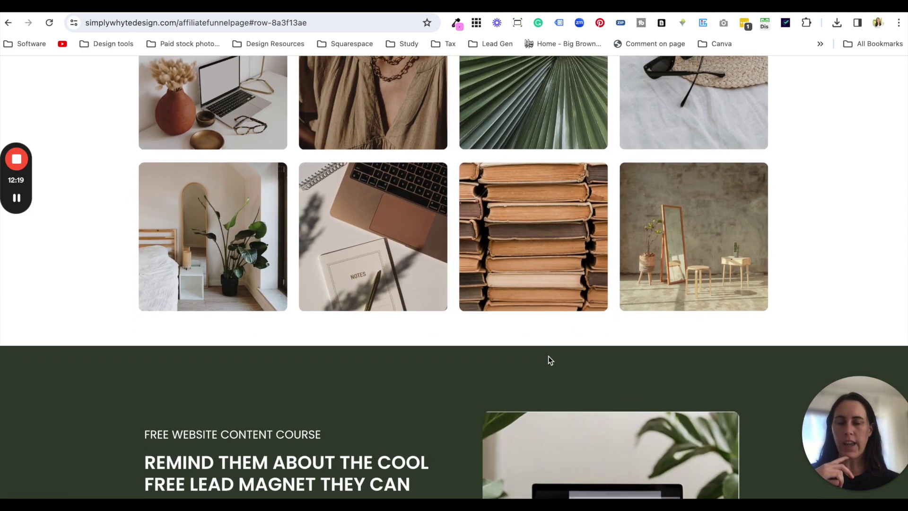
scroll(549, 356, down, 8)
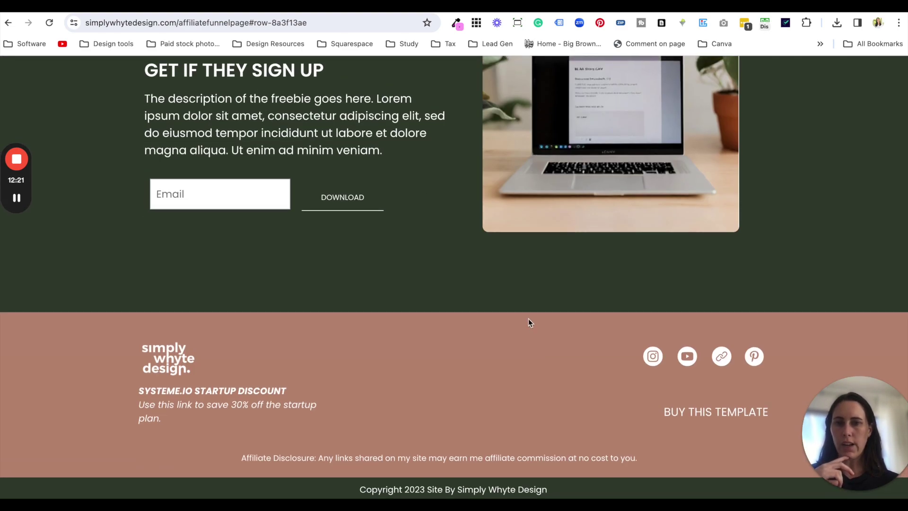
scroll(529, 319, up, 10)
scroll(529, 319, up, 20)
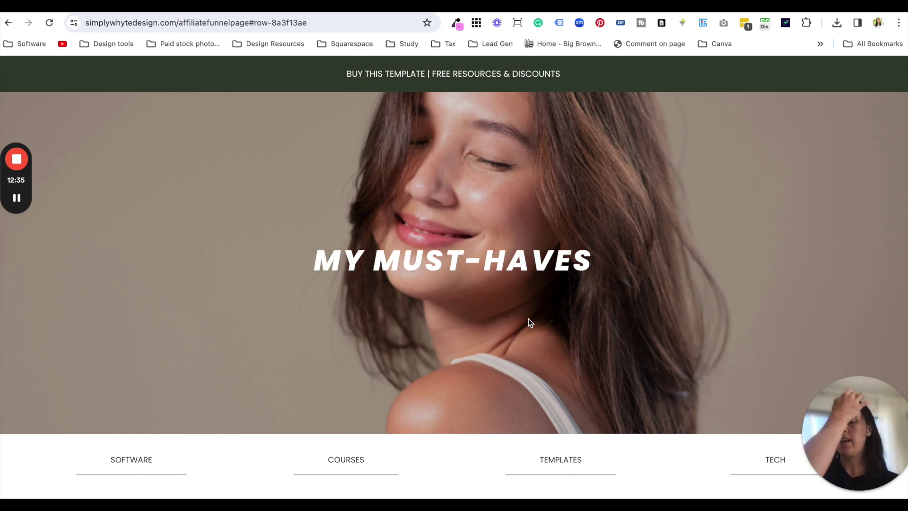
scroll(528, 319, down, 1)
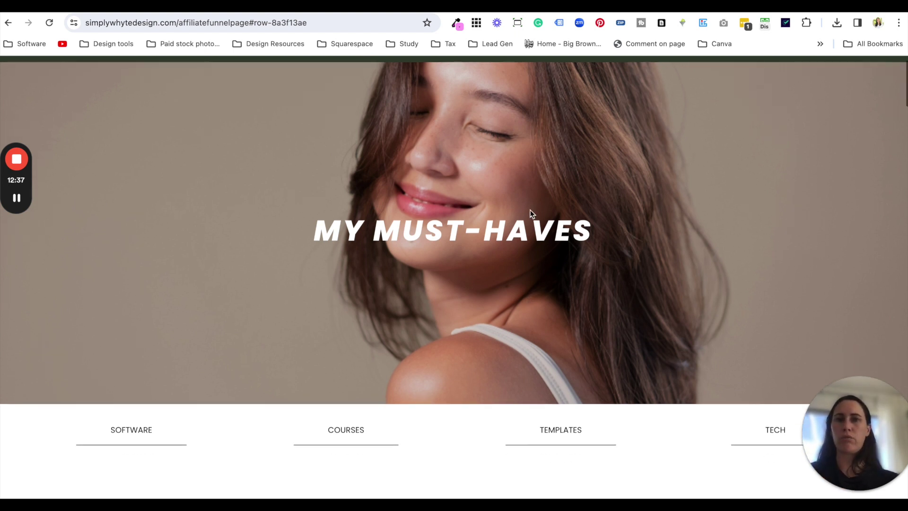
scroll(479, 289, up, 1)
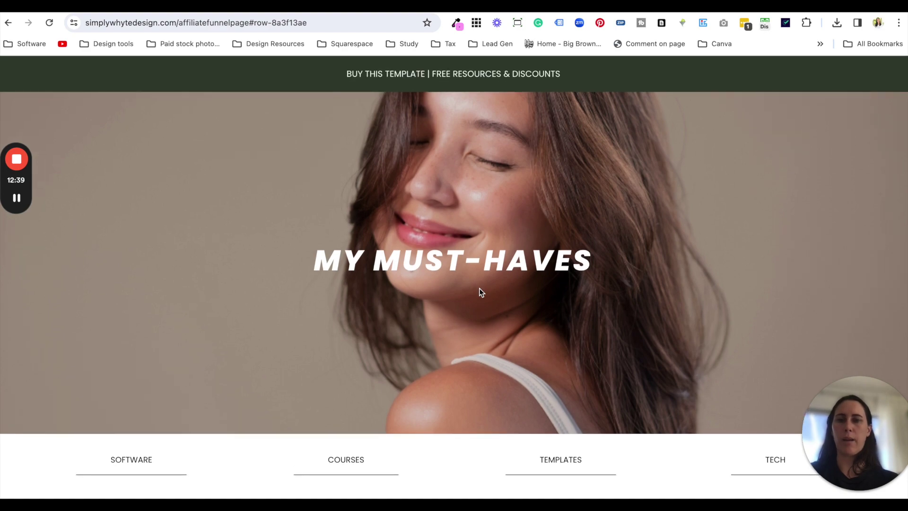